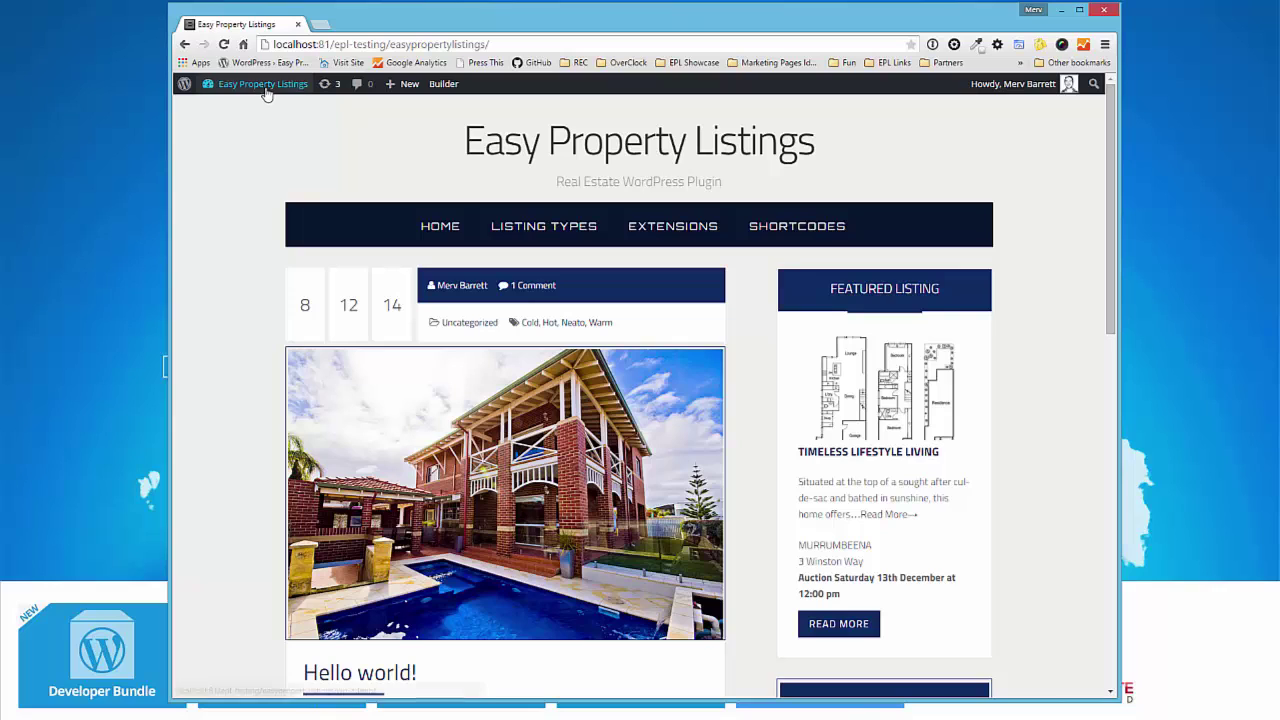
# - Go from the admin dashboard to the installed Plugins list
pyautogui.moveTo(264, 95)
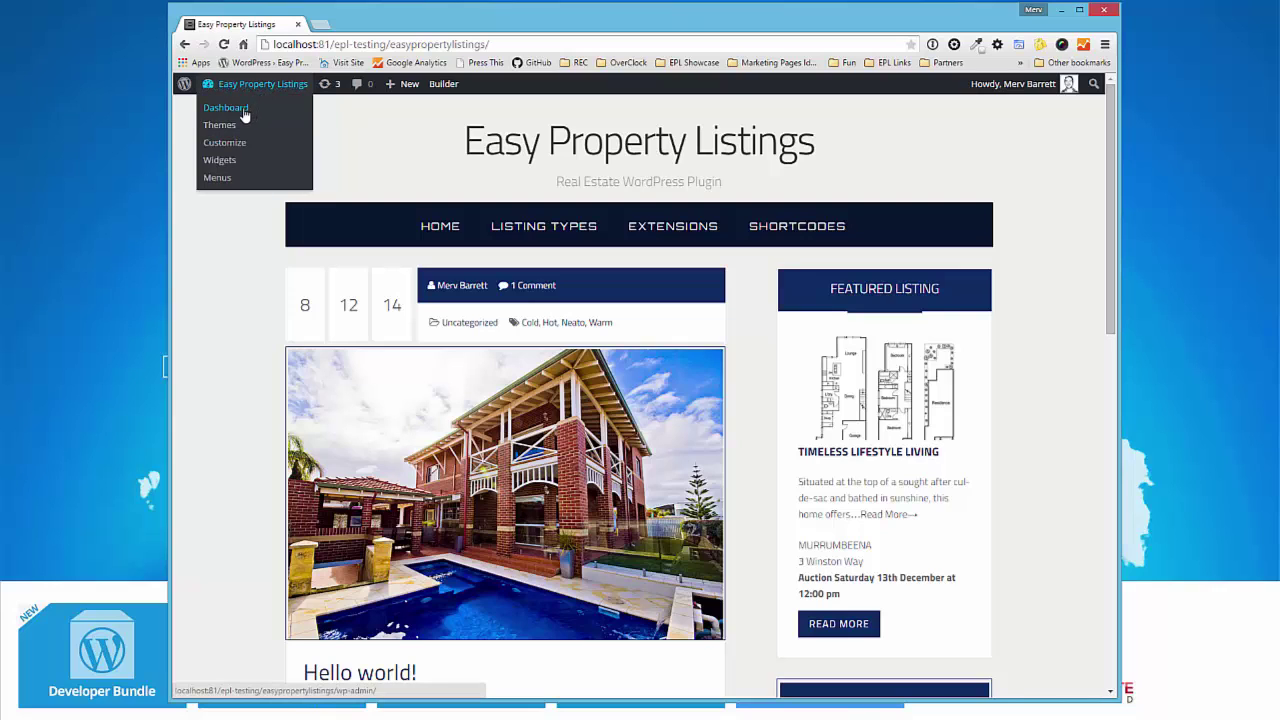
pyautogui.click(244, 115)
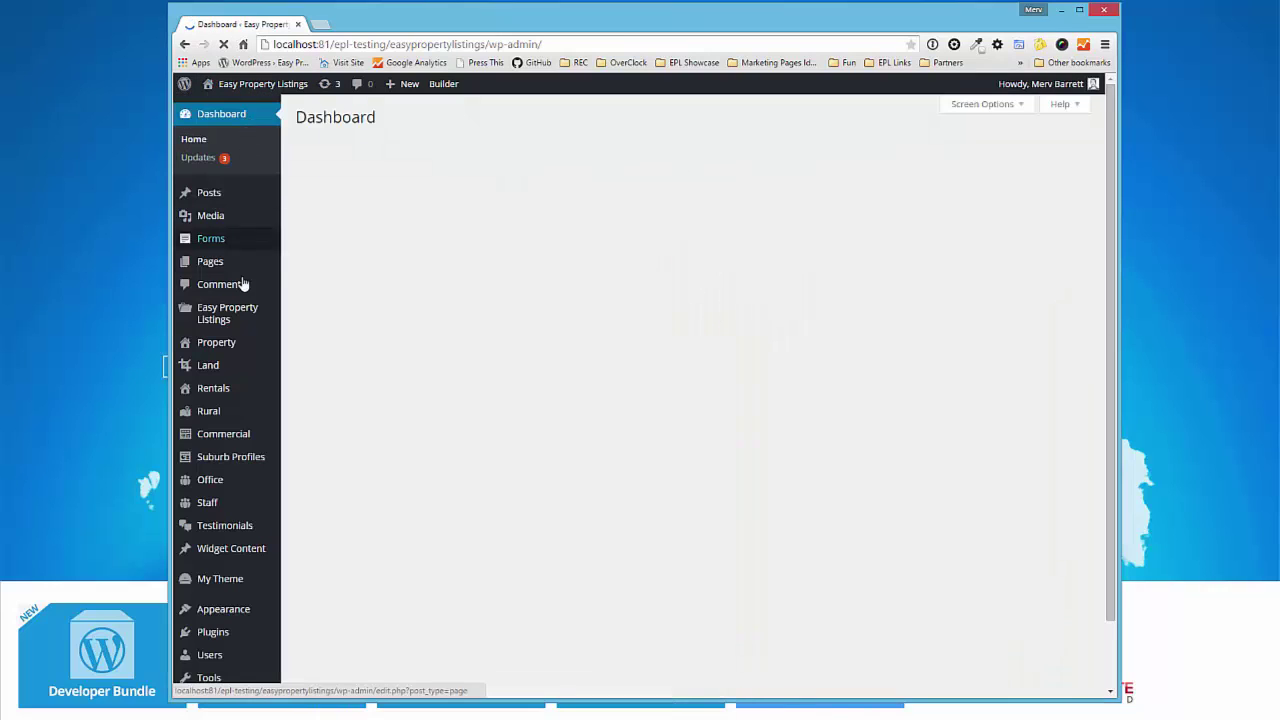
pyautogui.scroll(-5, 230, 460)
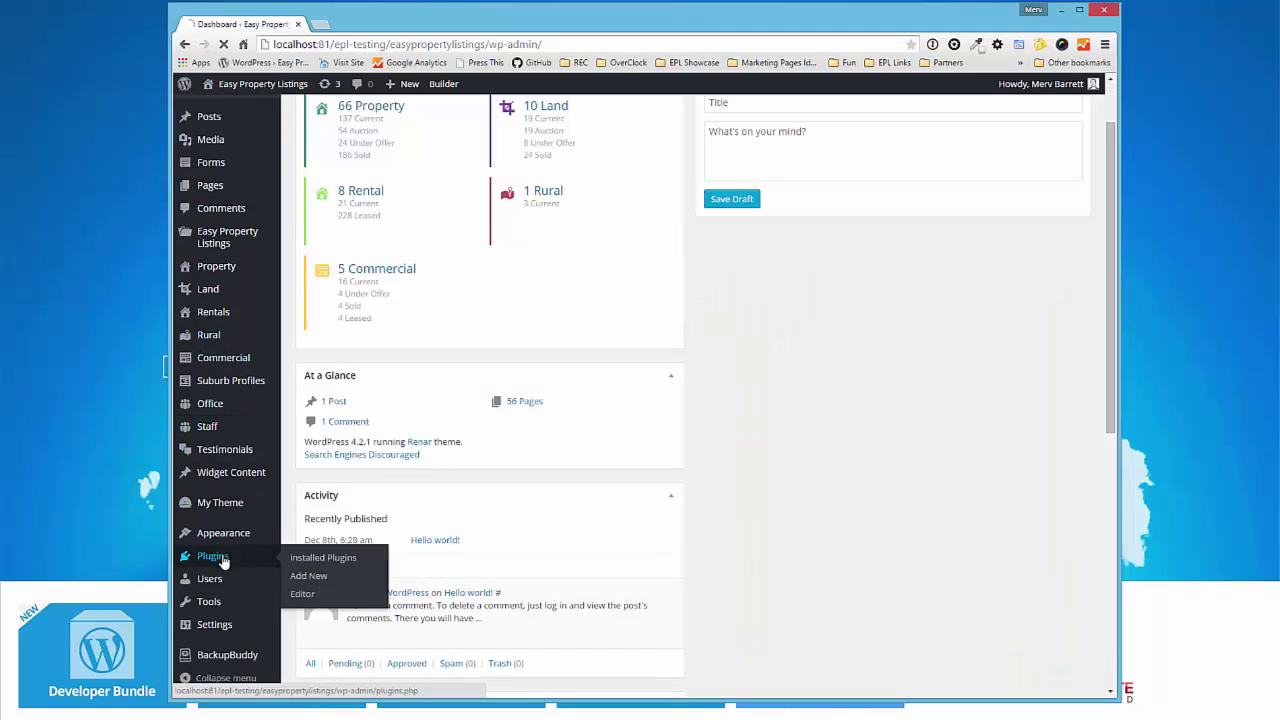
pyautogui.click(214, 557)
# - Deactivate the EPL - Staff Directory plugin, then activate it again
pyautogui.scroll(-5, 430, 400)
pyautogui.scroll(-5, 452, 320)
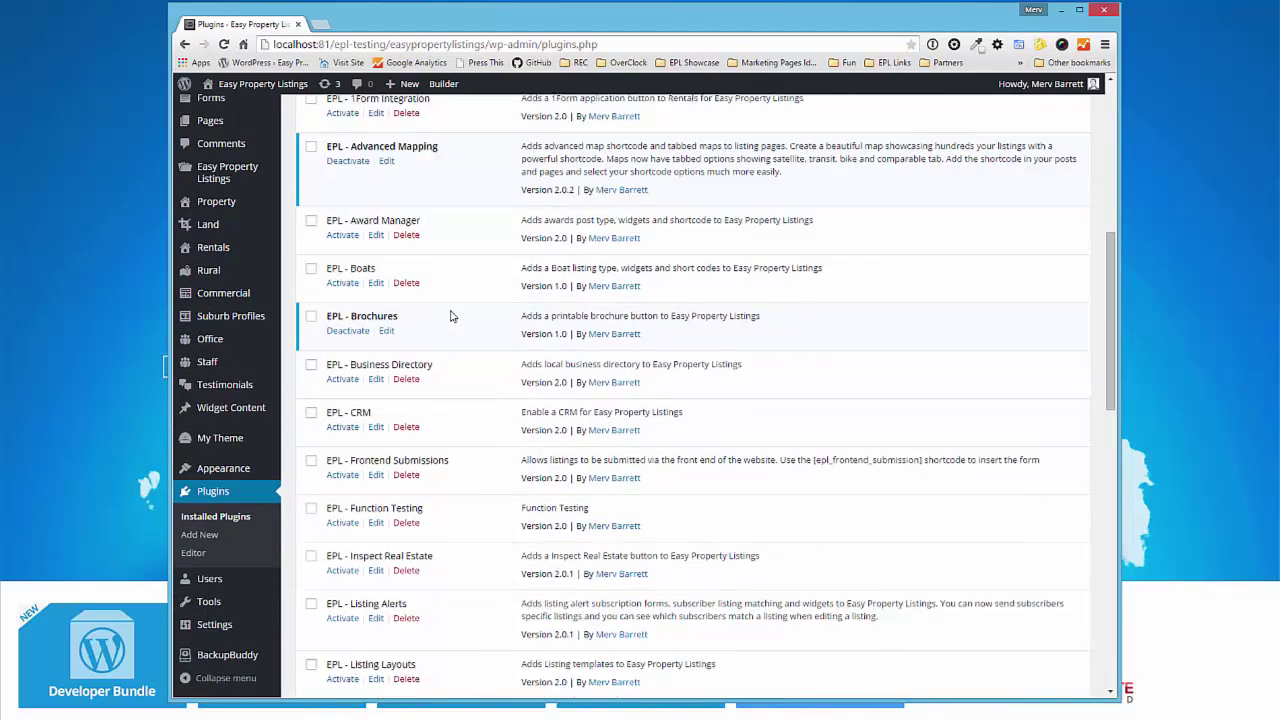
pyautogui.scroll(-2, 455, 350)
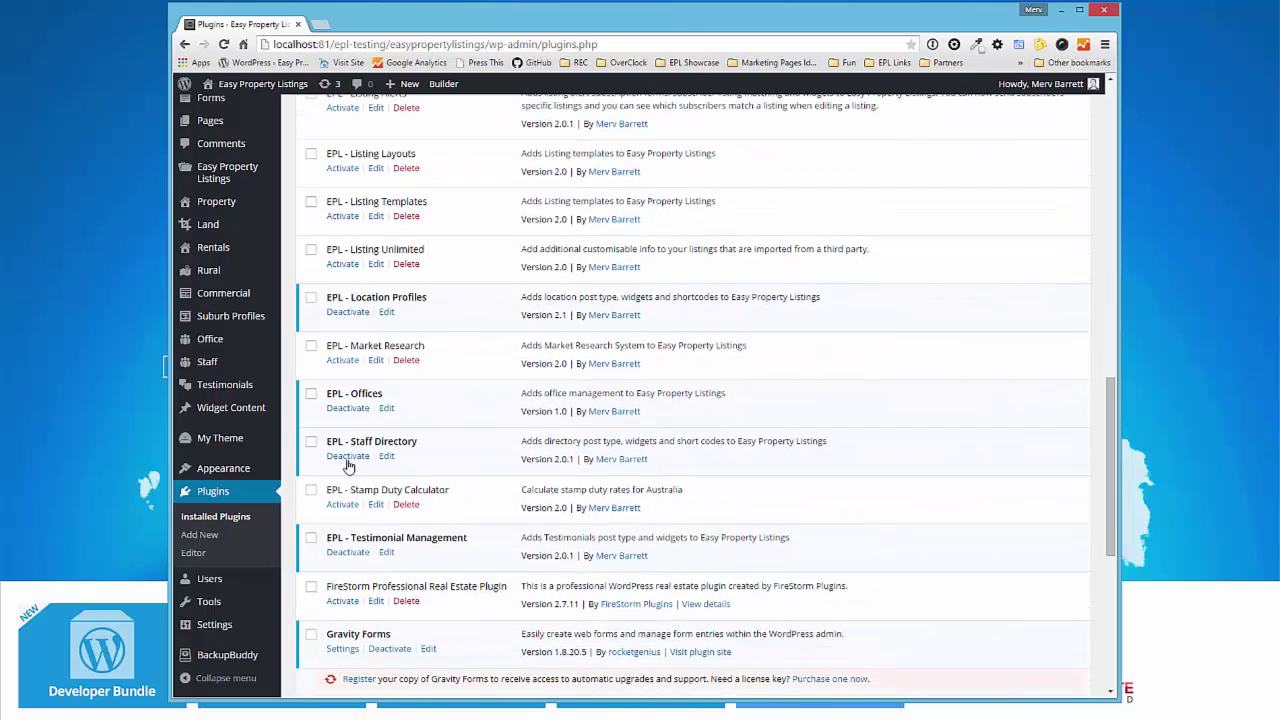
pyautogui.click(350, 460)
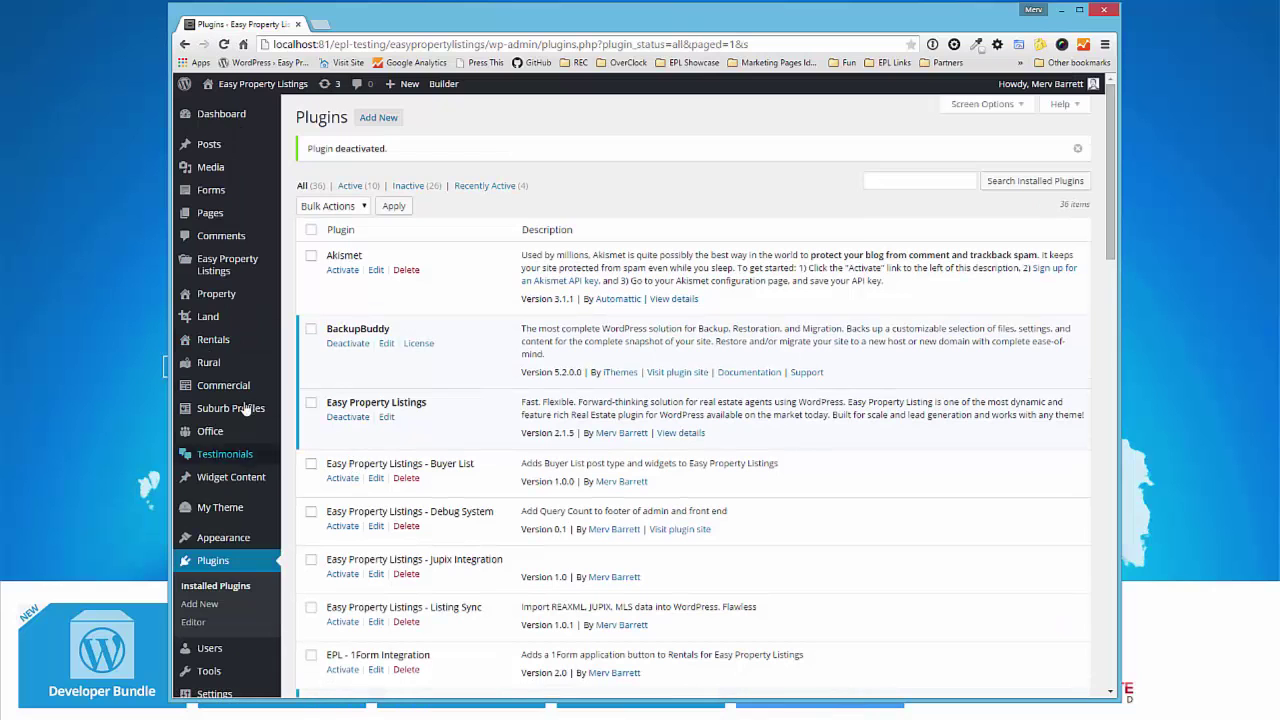
pyautogui.moveTo(249, 460)
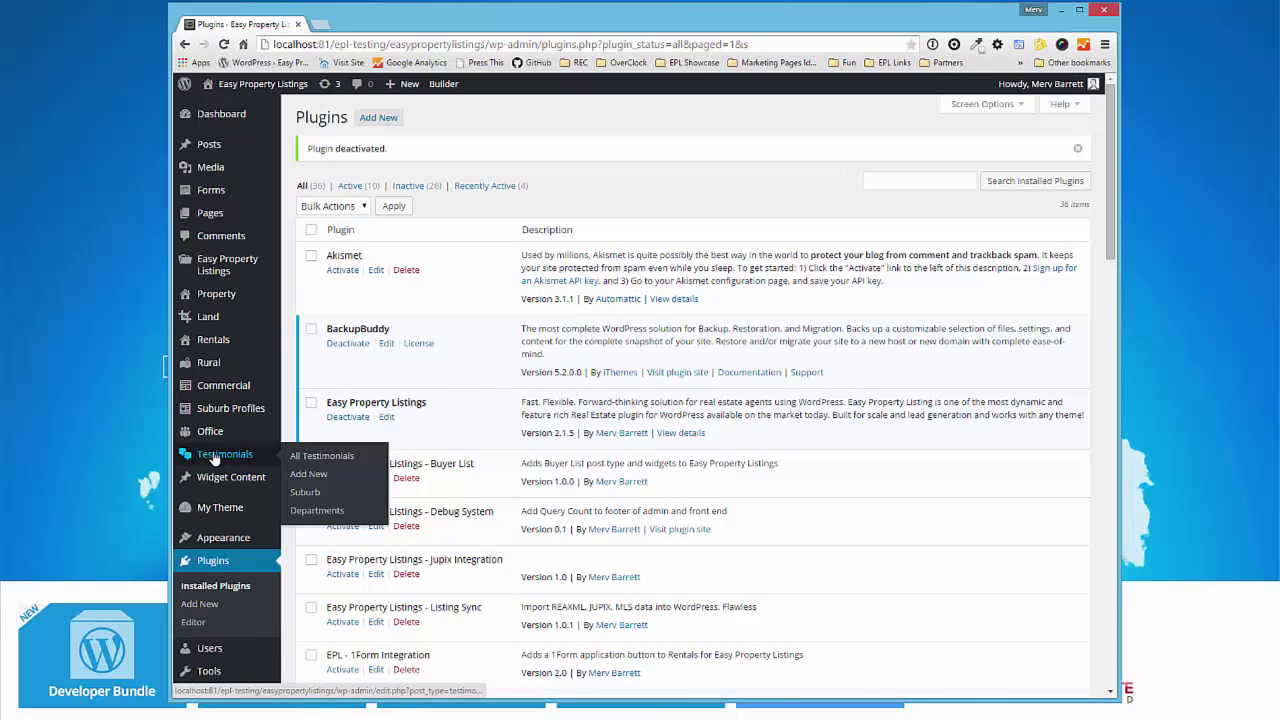
pyautogui.scroll(-10, 540, 405)
pyautogui.scroll(-3, 490, 450)
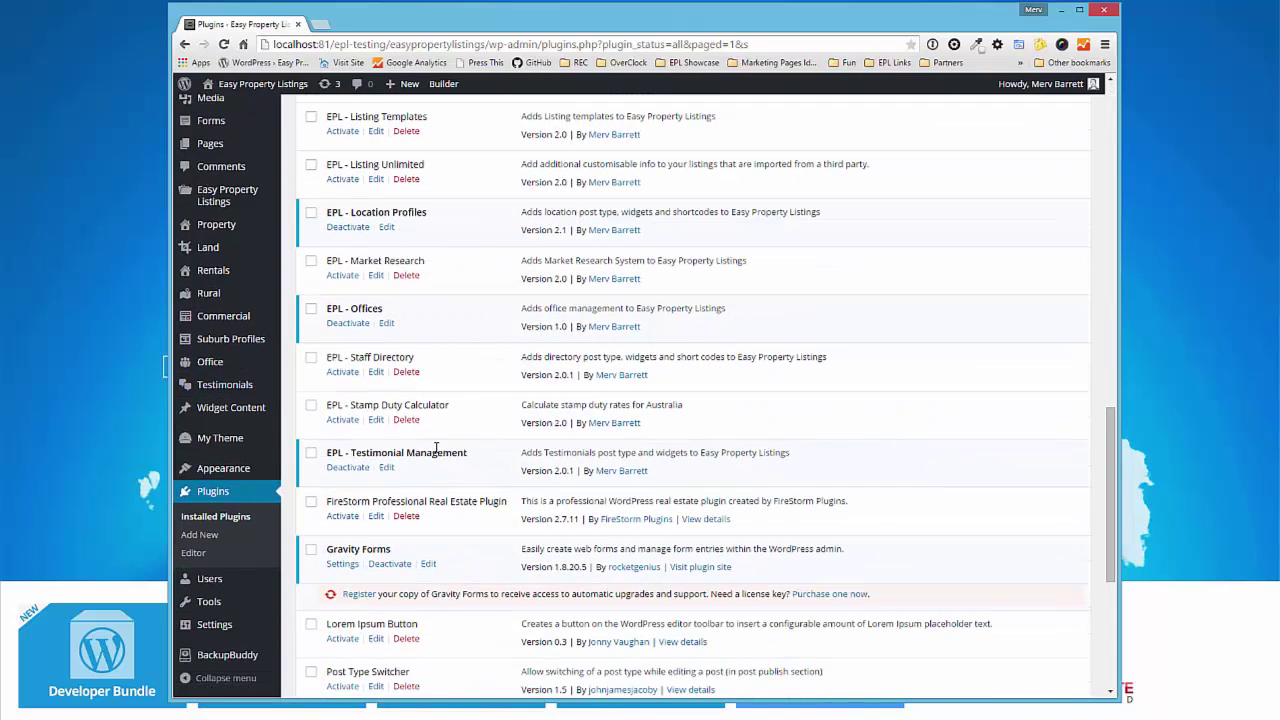
pyautogui.click(343, 374)
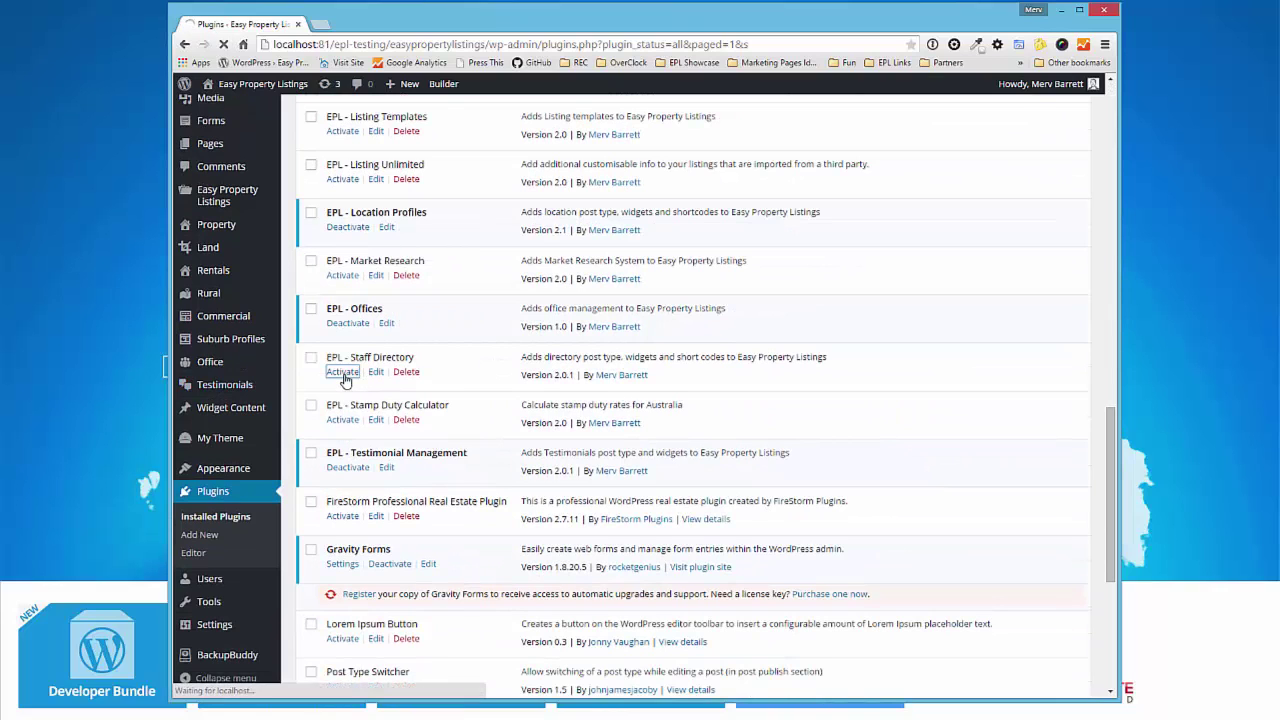
pyautogui.moveTo(228, 452)
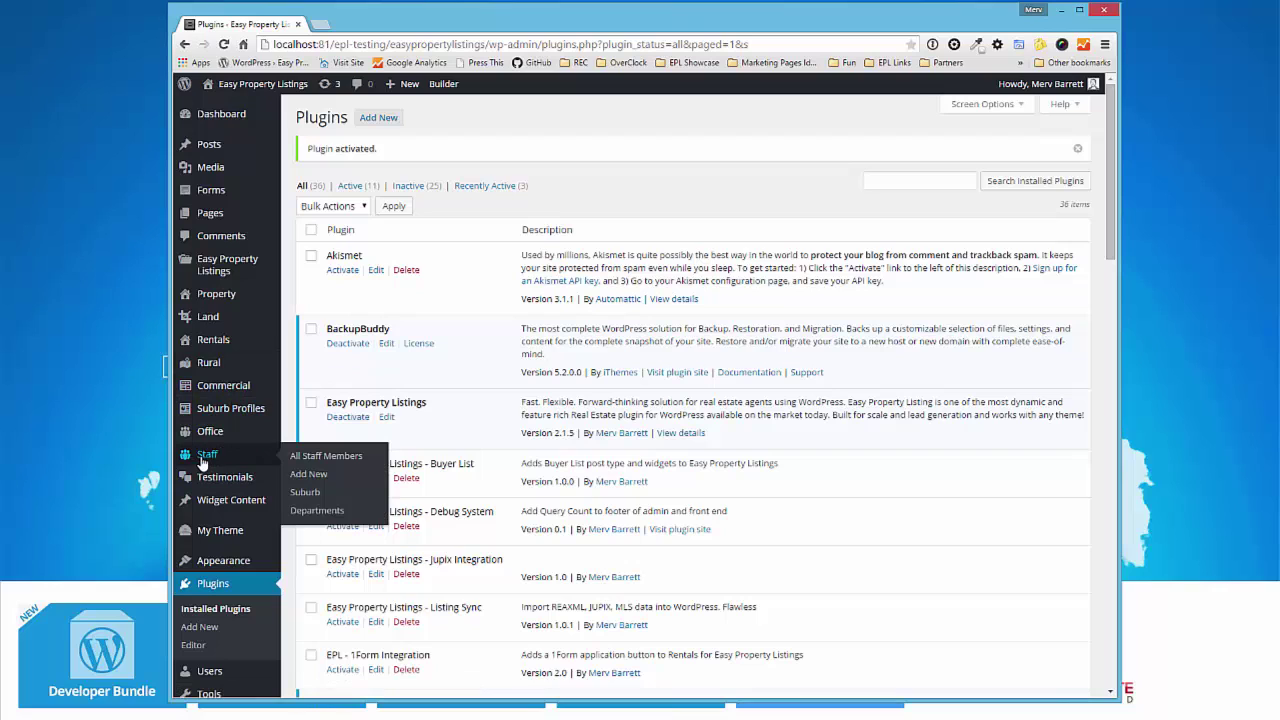
# - Open All Staff Members and start a new entry with Add New
pyautogui.click(209, 457)
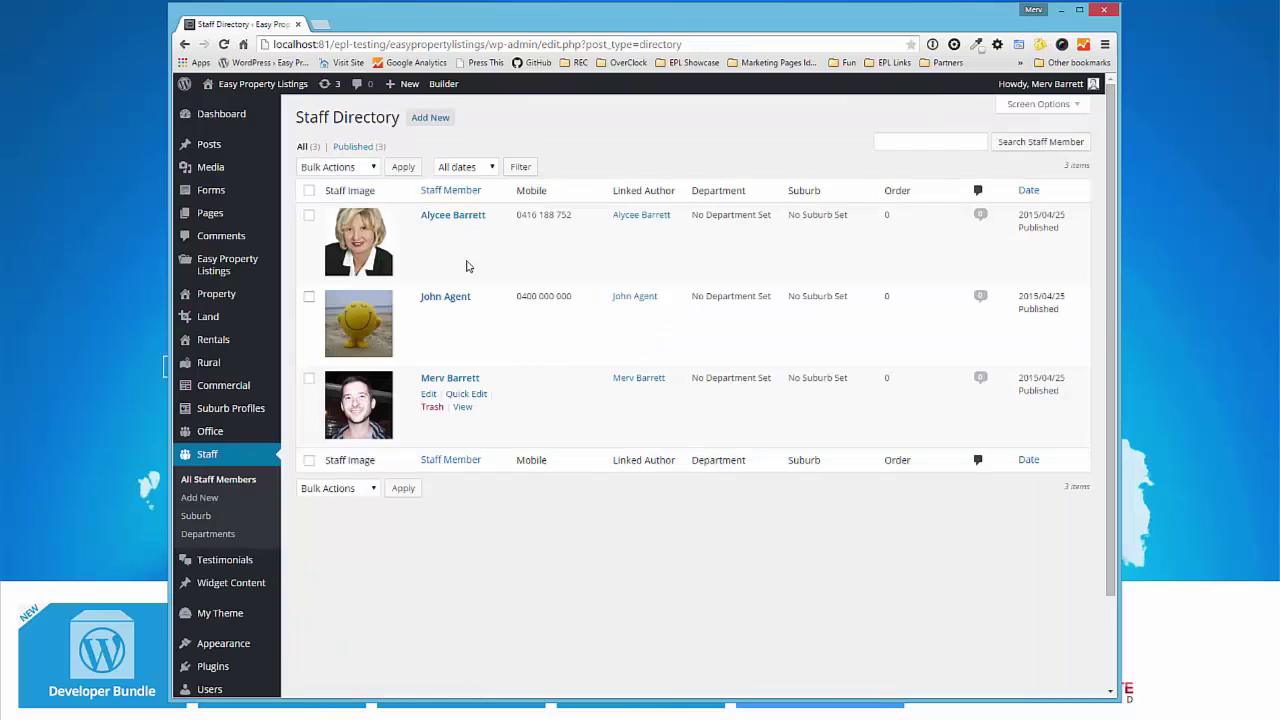
pyautogui.click(436, 119)
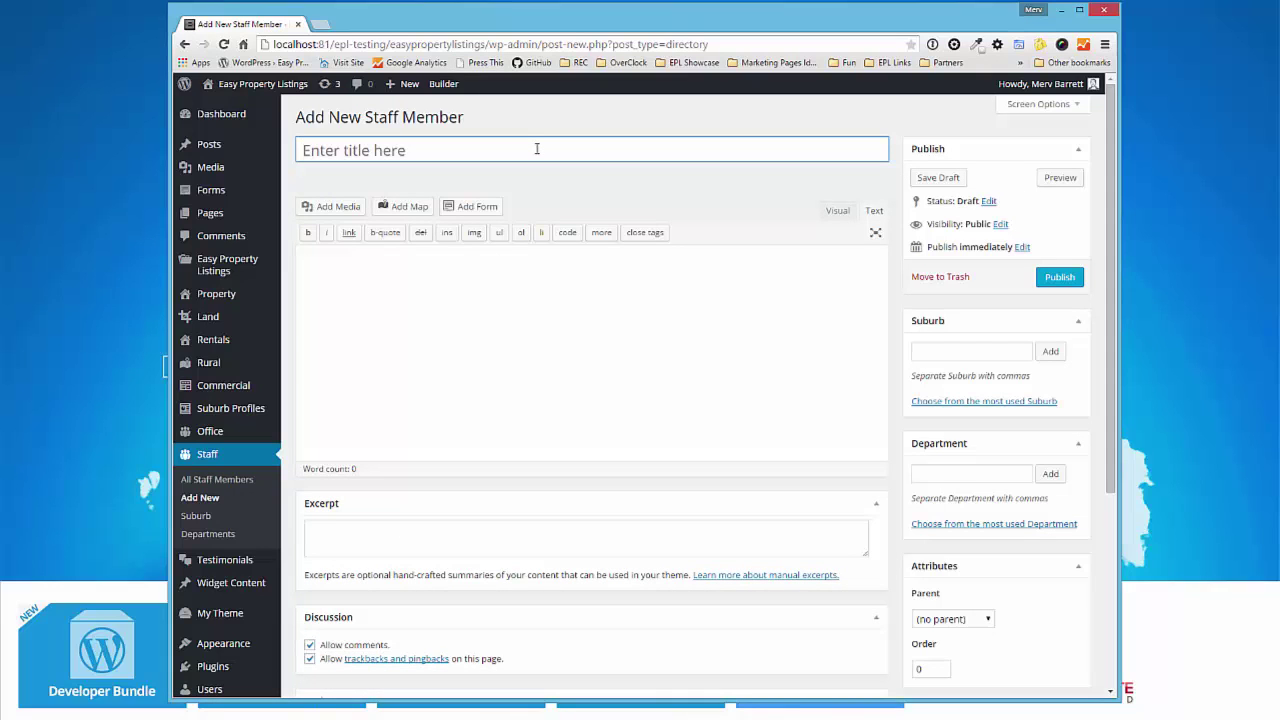
# - Title the entry with the staff member's name and add profile text 'This is my profile info and i'm a mouse.'
pyautogui.click(537, 149)
pyautogui.write('Spike ')
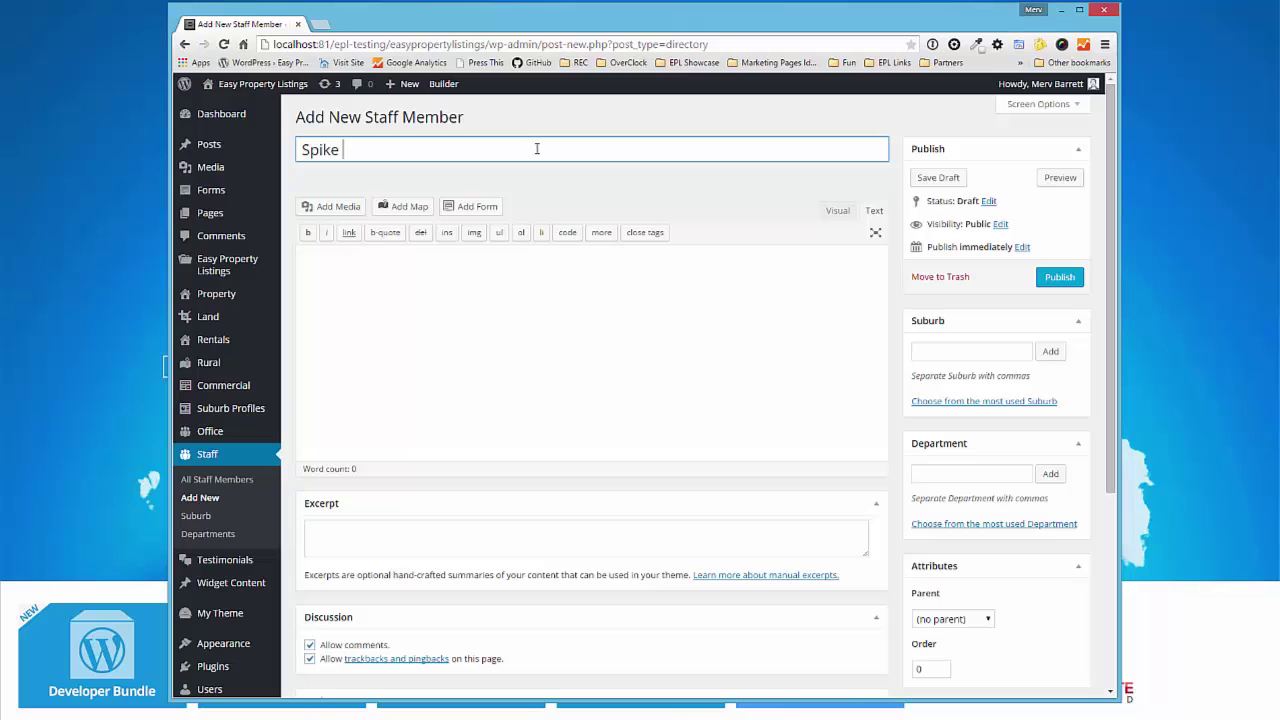
pyautogui.write('Agent')
pyautogui.click(505, 281)
pyautogui.write('Thi')
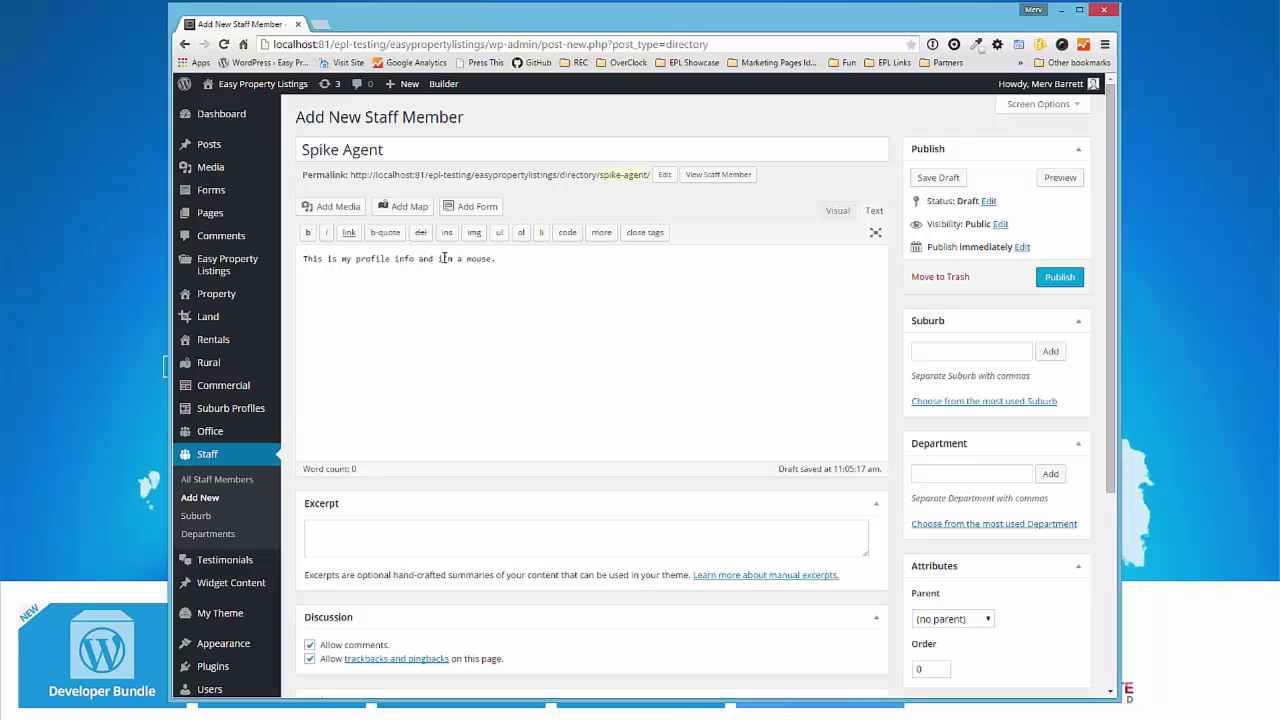
pyautogui.click(840, 210)
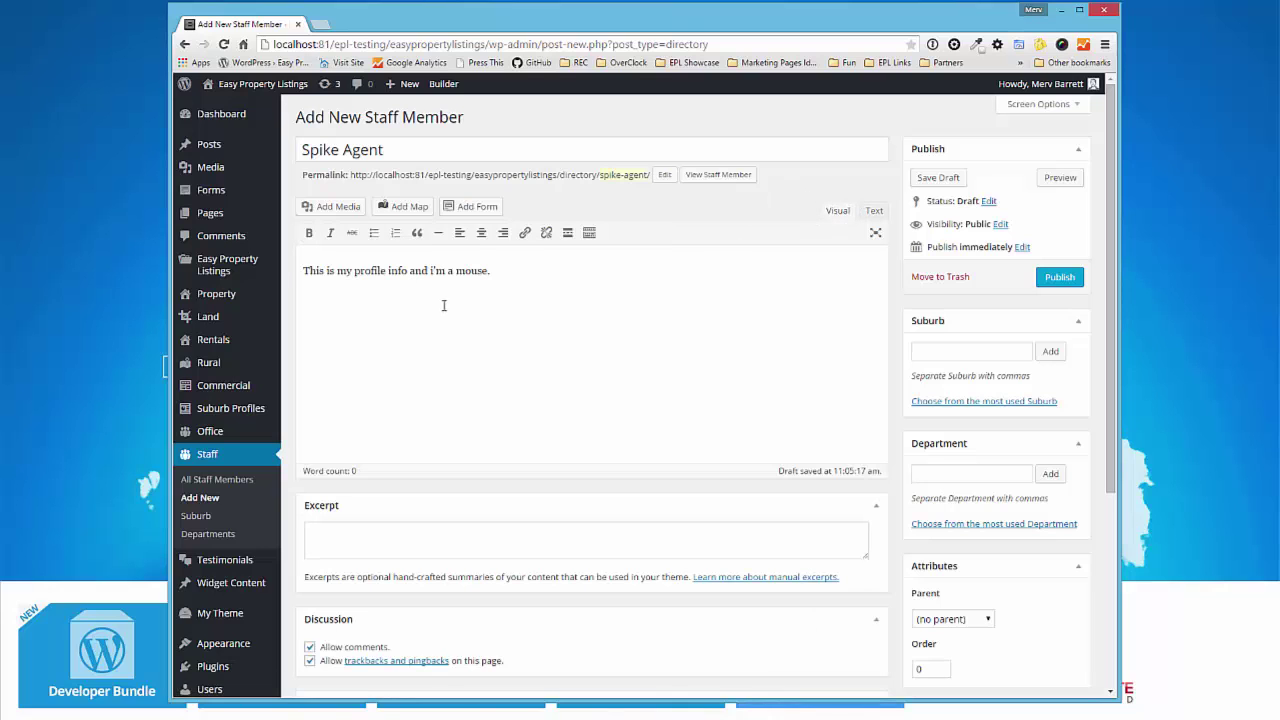
# - Insert the Five-Happy-Kids-from-Sorrento-Primary-School image from the Media Library into the profile
pyautogui.click(338, 207)
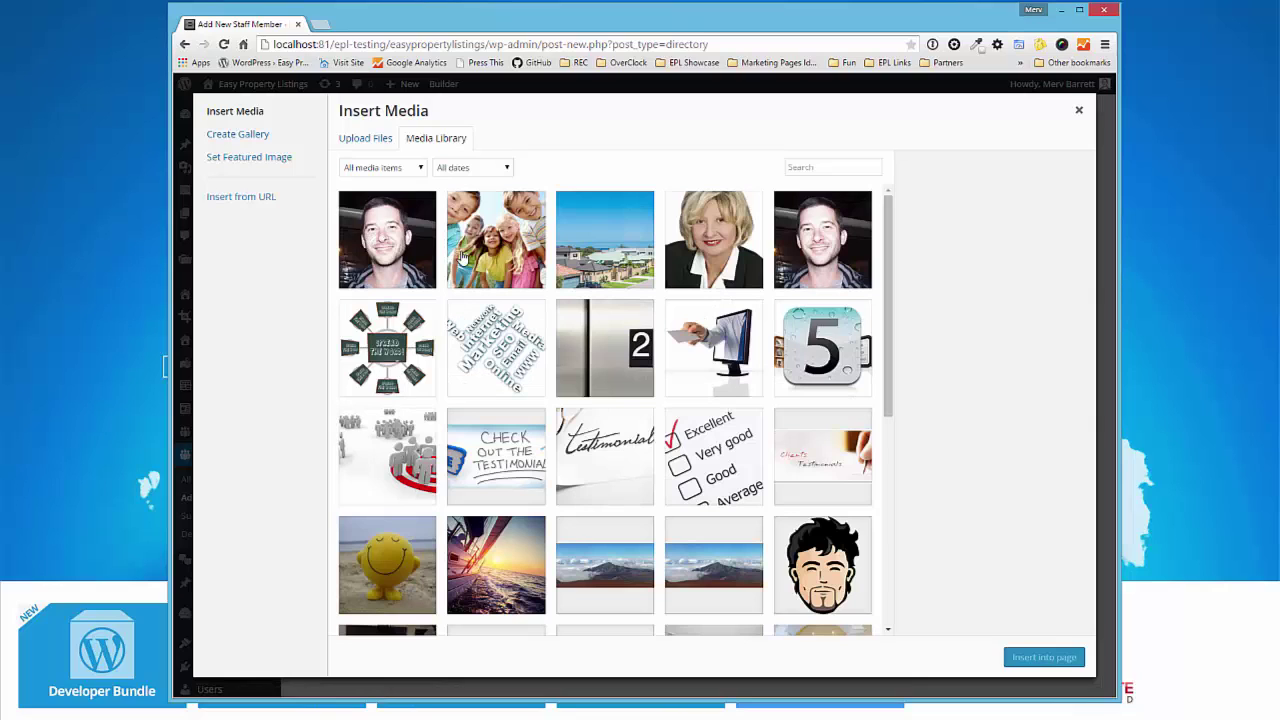
pyautogui.click(477, 245)
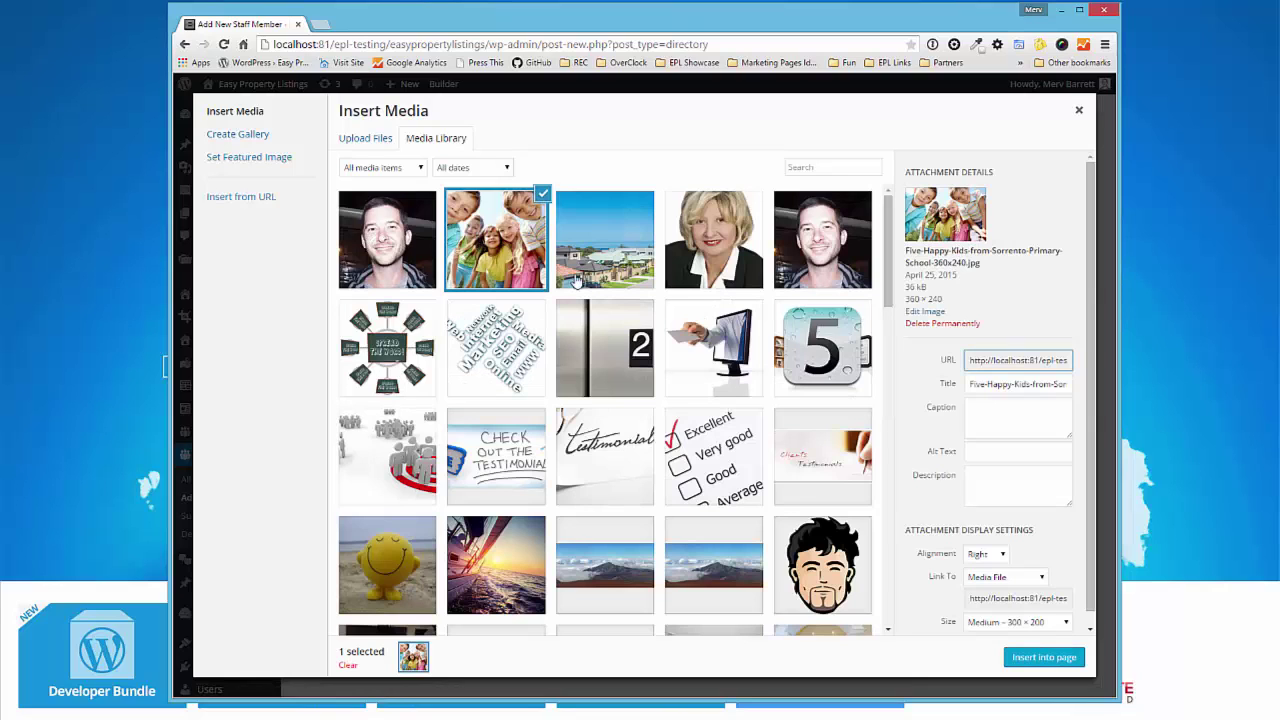
pyautogui.click(1049, 662)
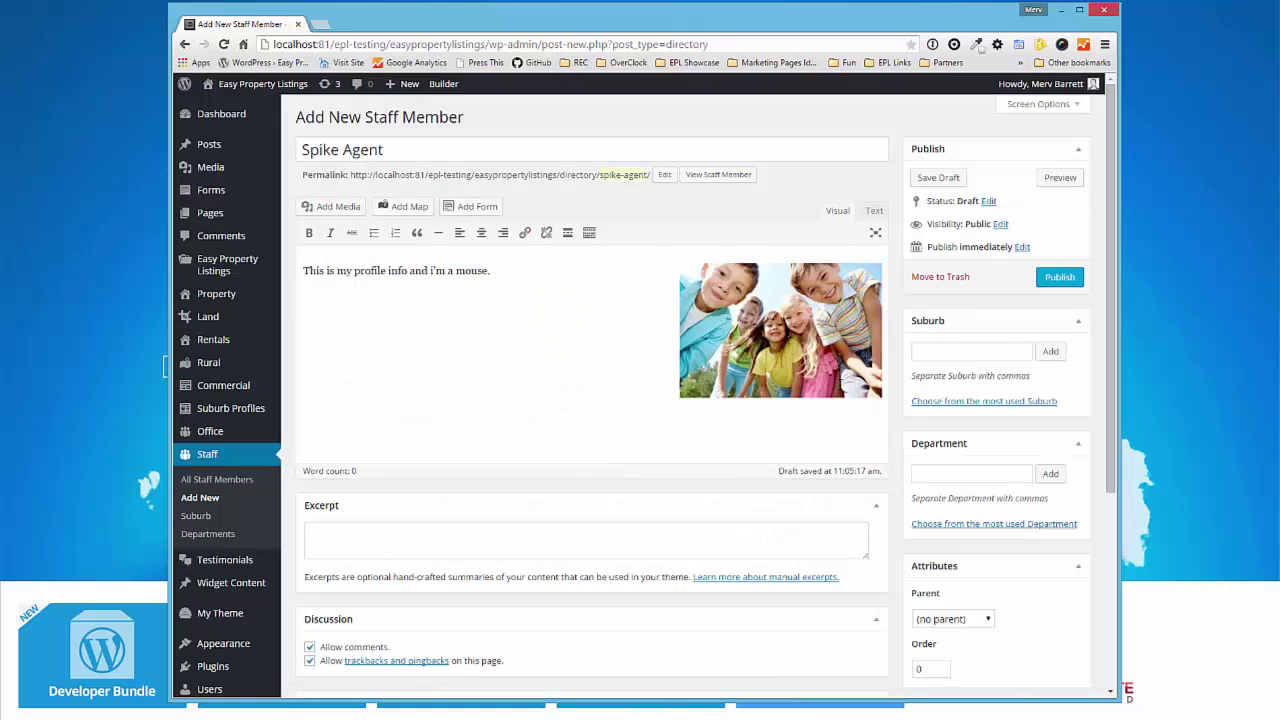
# - Upload spike-ate-something.jpg and set it as the entry's featured image
pyautogui.scroll(-3, 789, 400)
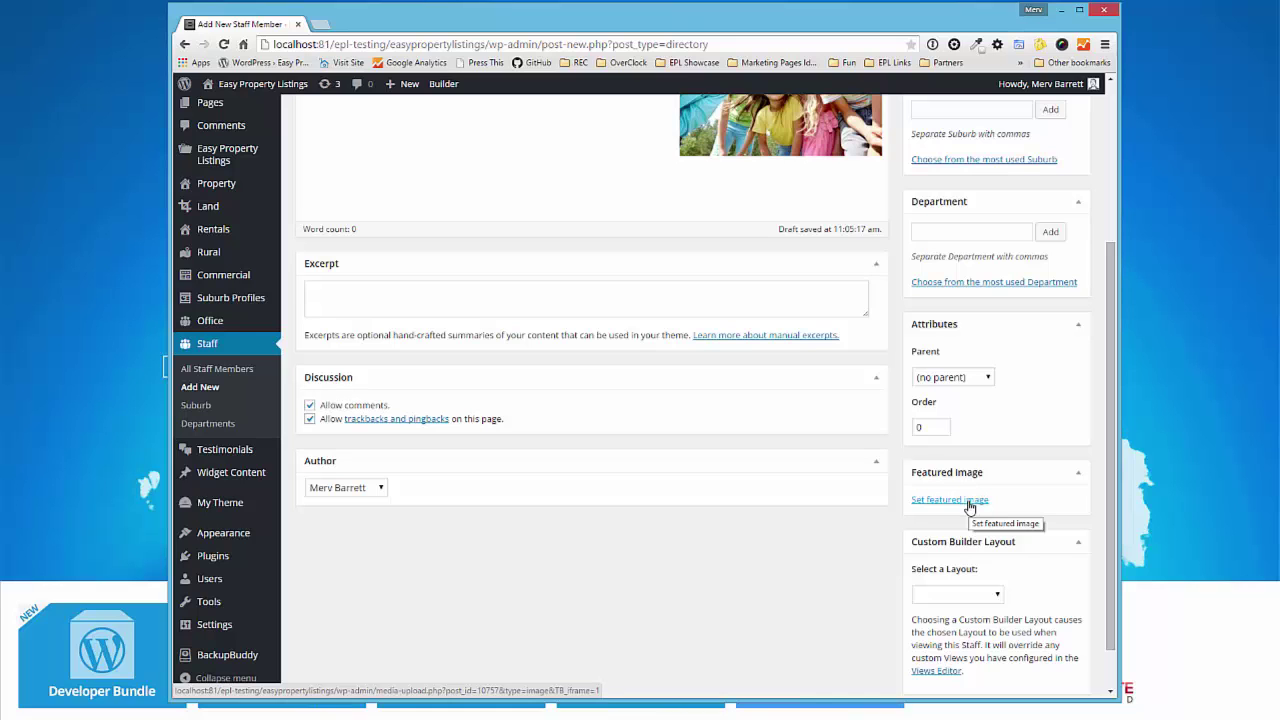
pyautogui.click(955, 501)
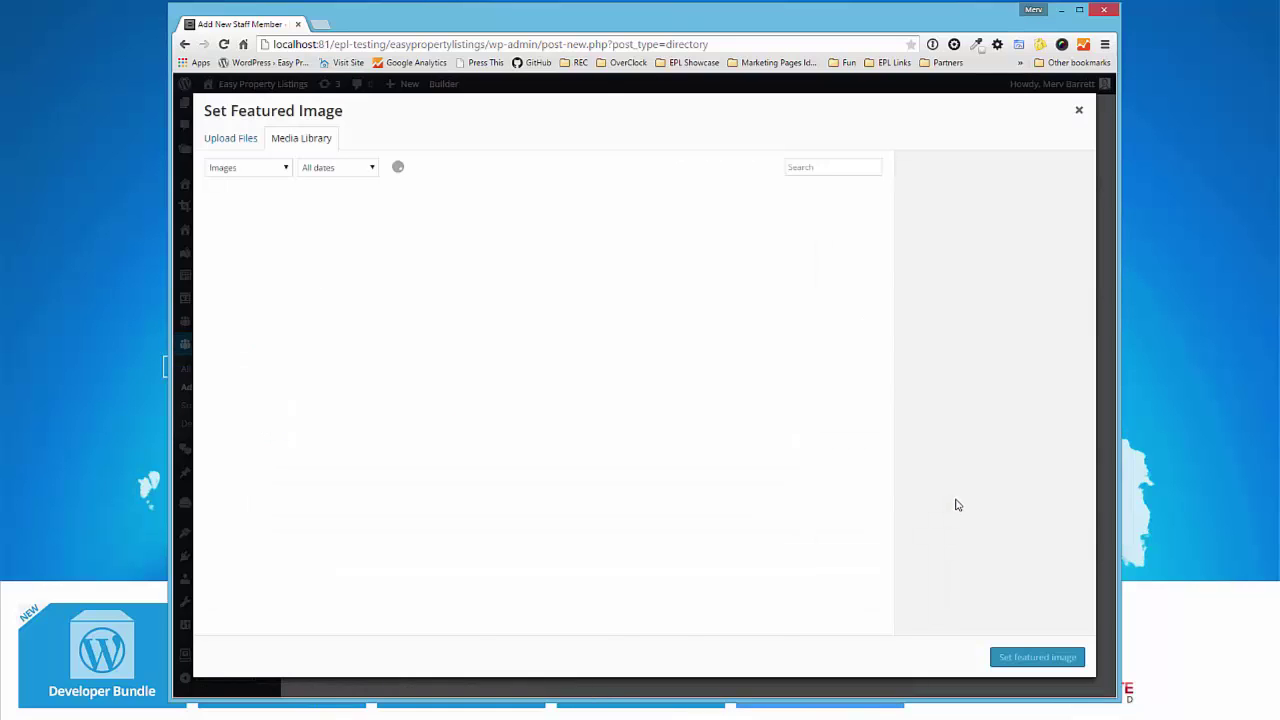
pyautogui.moveTo(1173, 189); pyautogui.dragTo(338, 322)
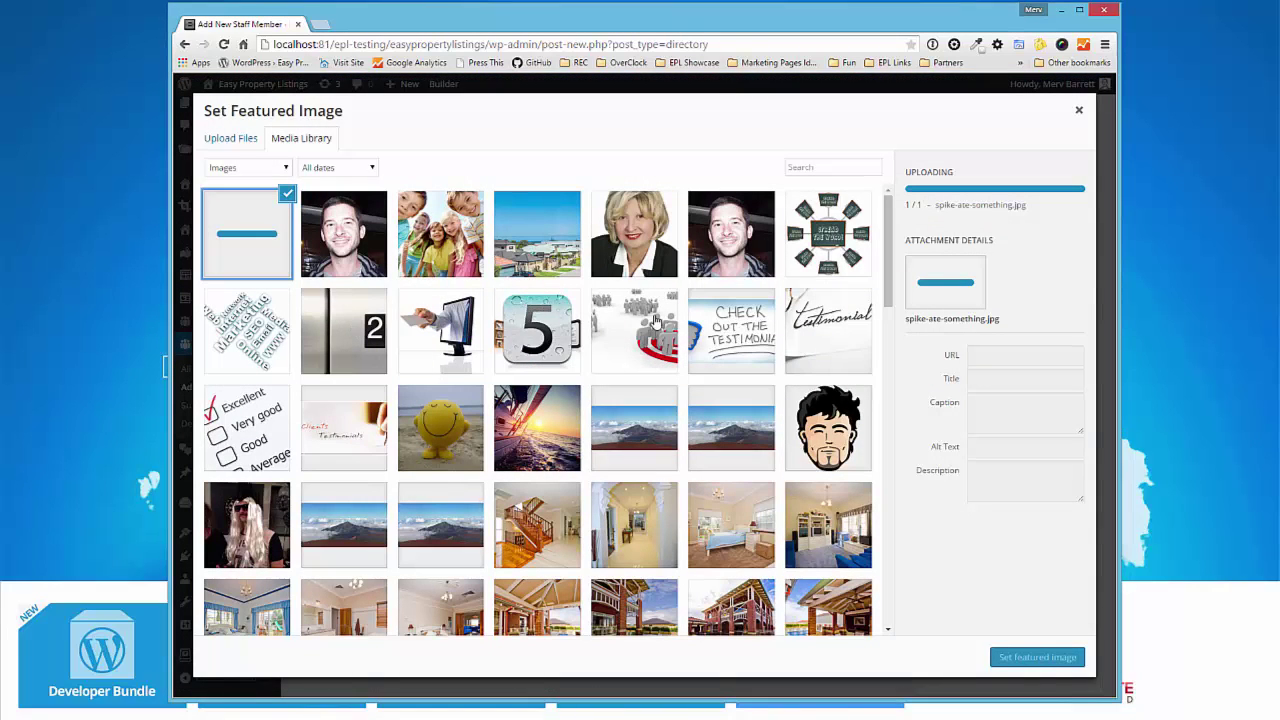
pyautogui.click(1046, 664)
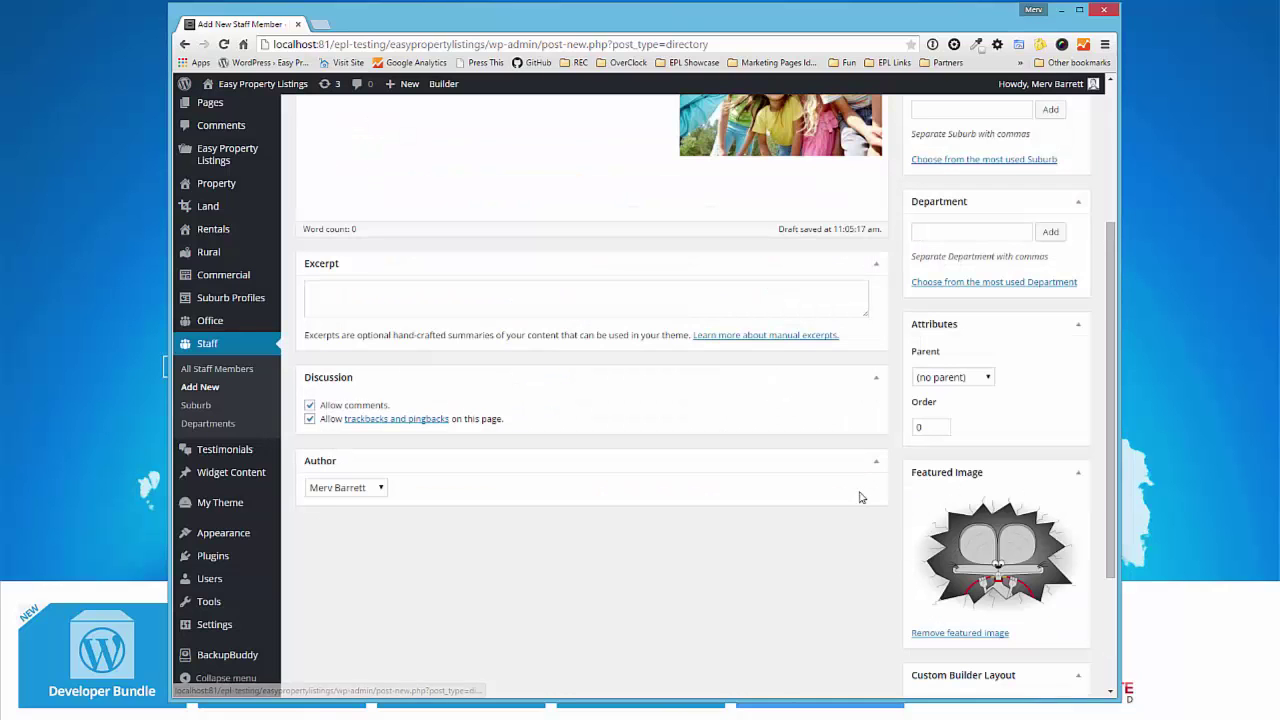
pyautogui.scroll(3, 770, 495)
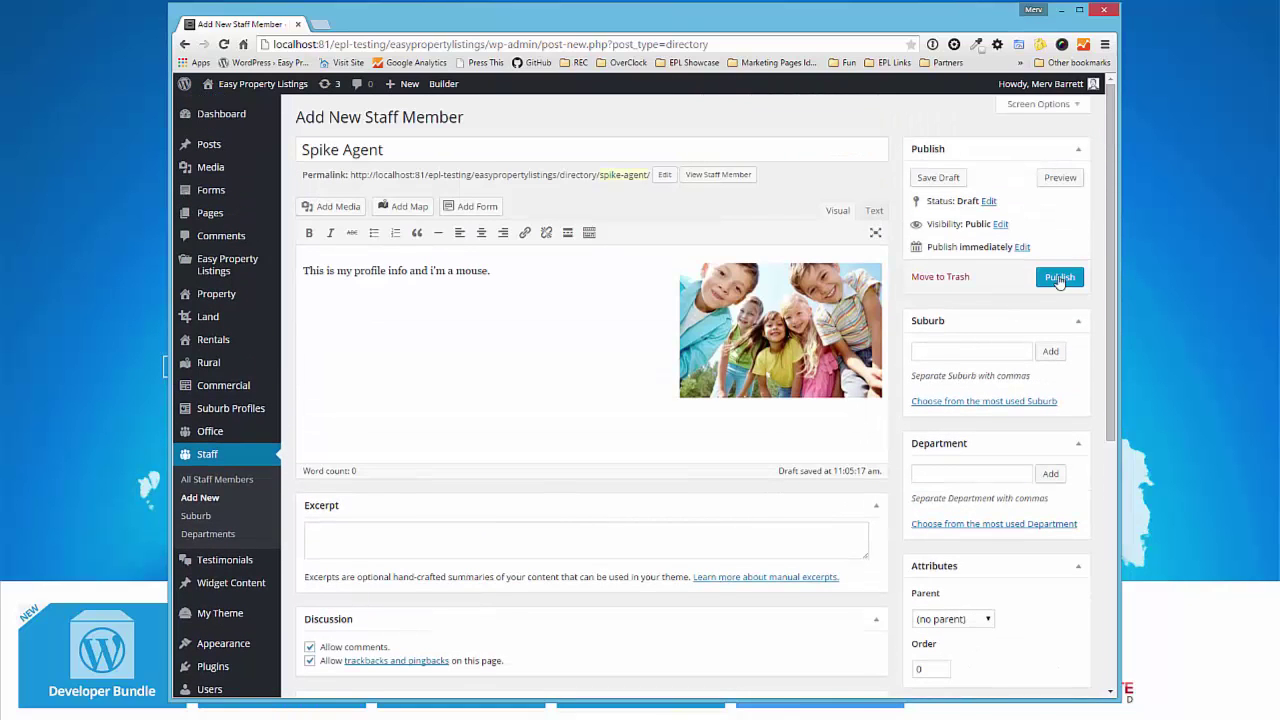
# - Publish the staff entry and view its public profile page with text and kids photo
pyautogui.click(1059, 279)
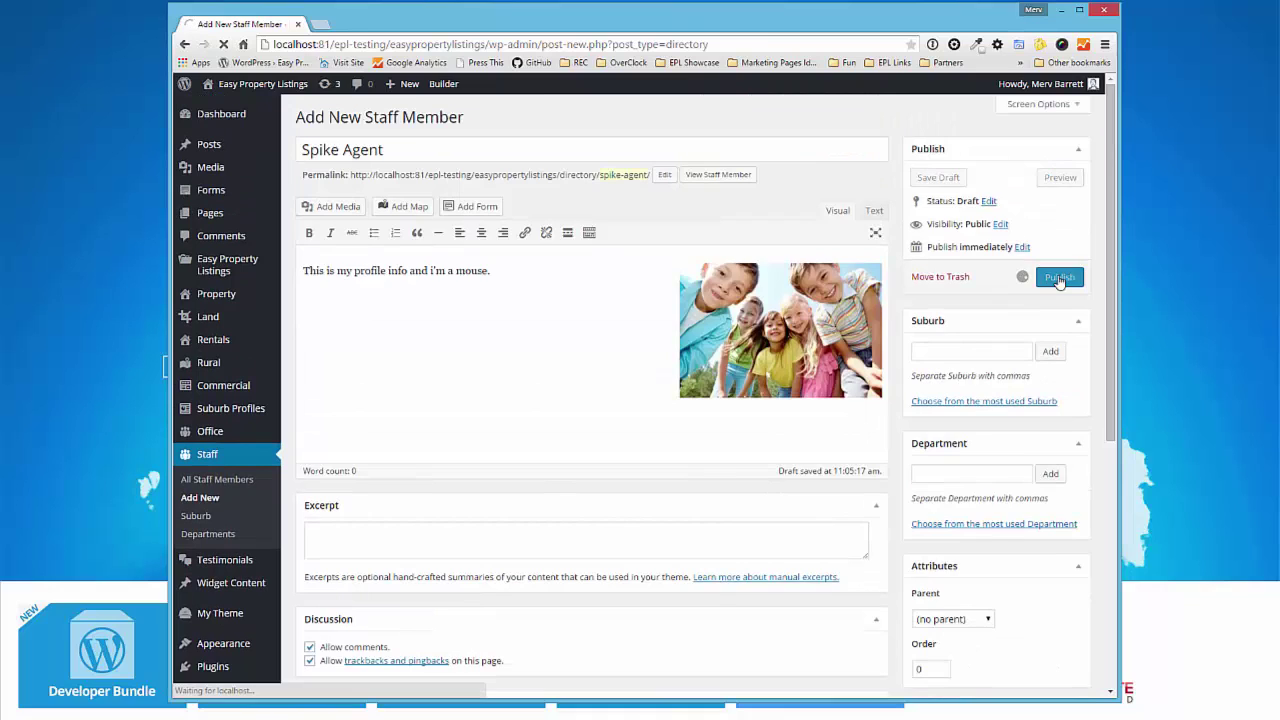
pyautogui.click(713, 217)
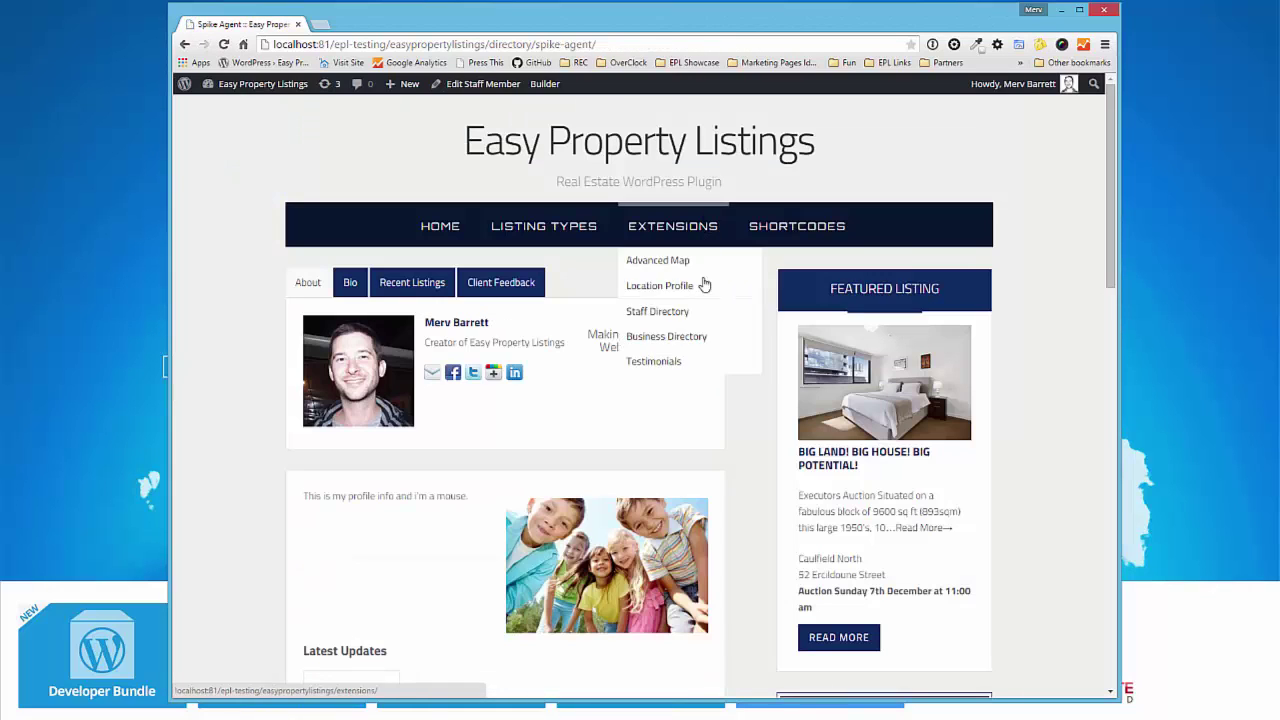
pyautogui.scroll(-2, 703, 414)
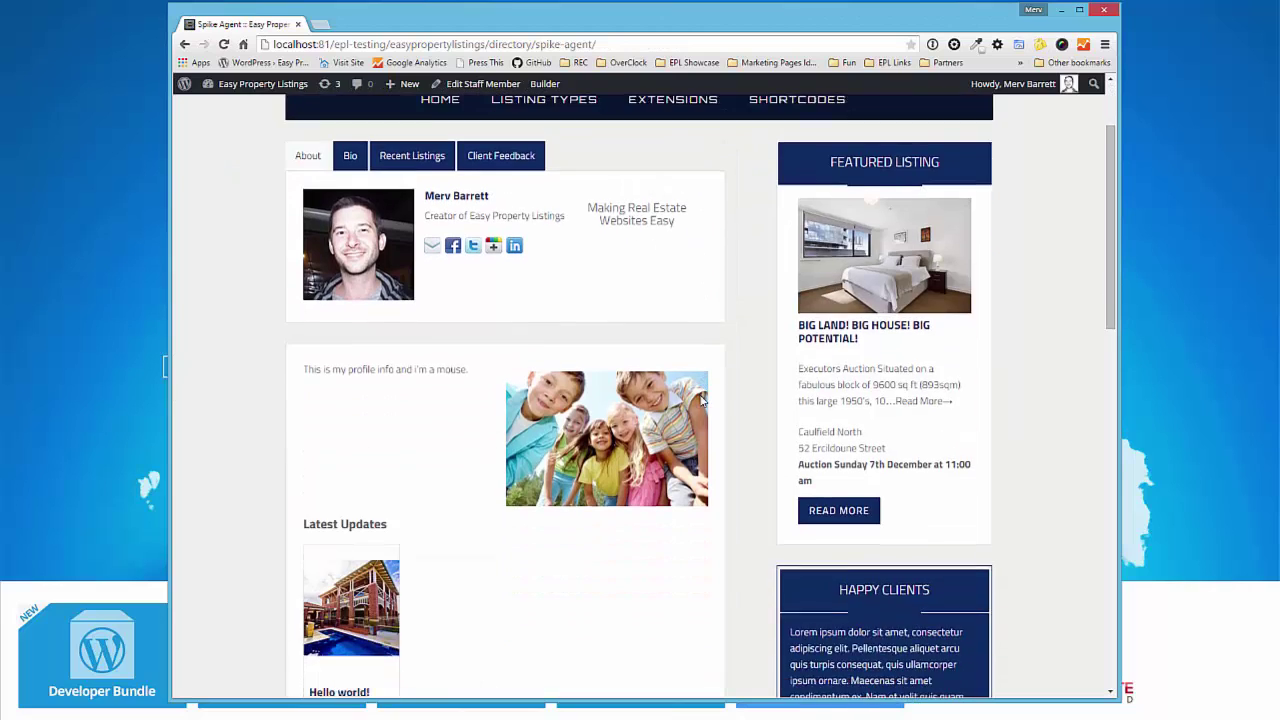
pyautogui.scroll(2, 729, 371)
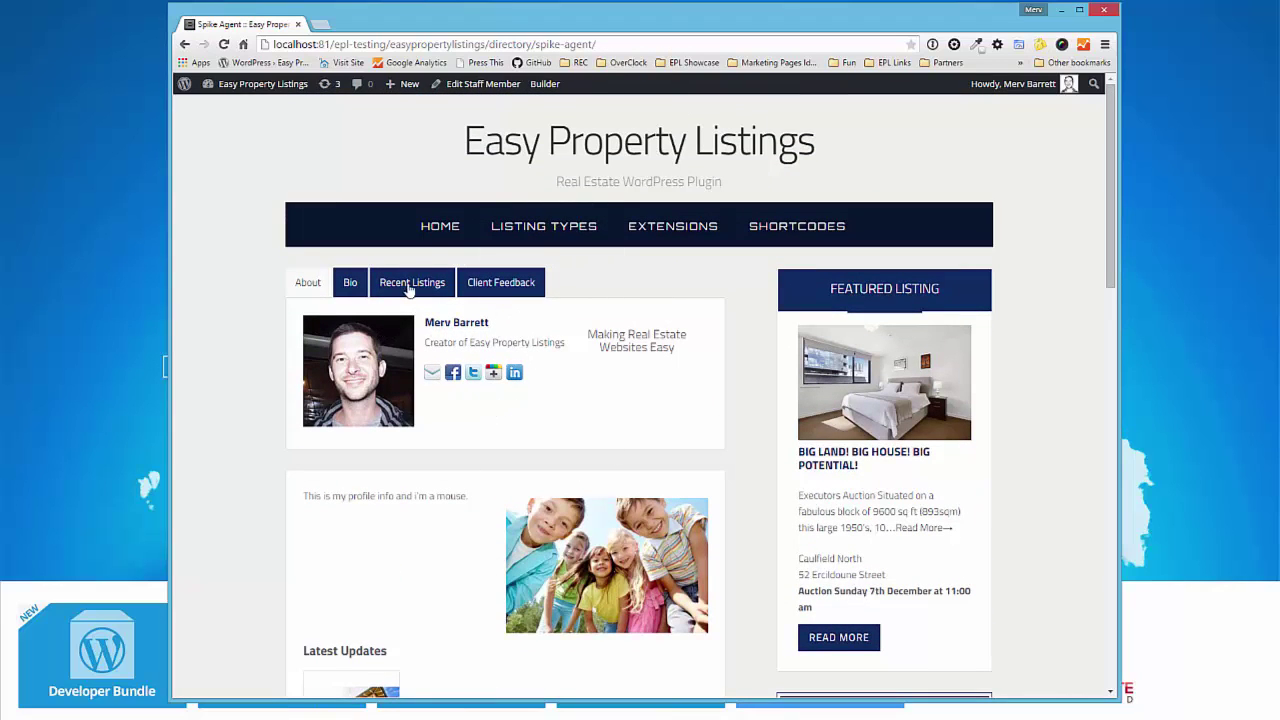
pyautogui.moveTo(240, 88)
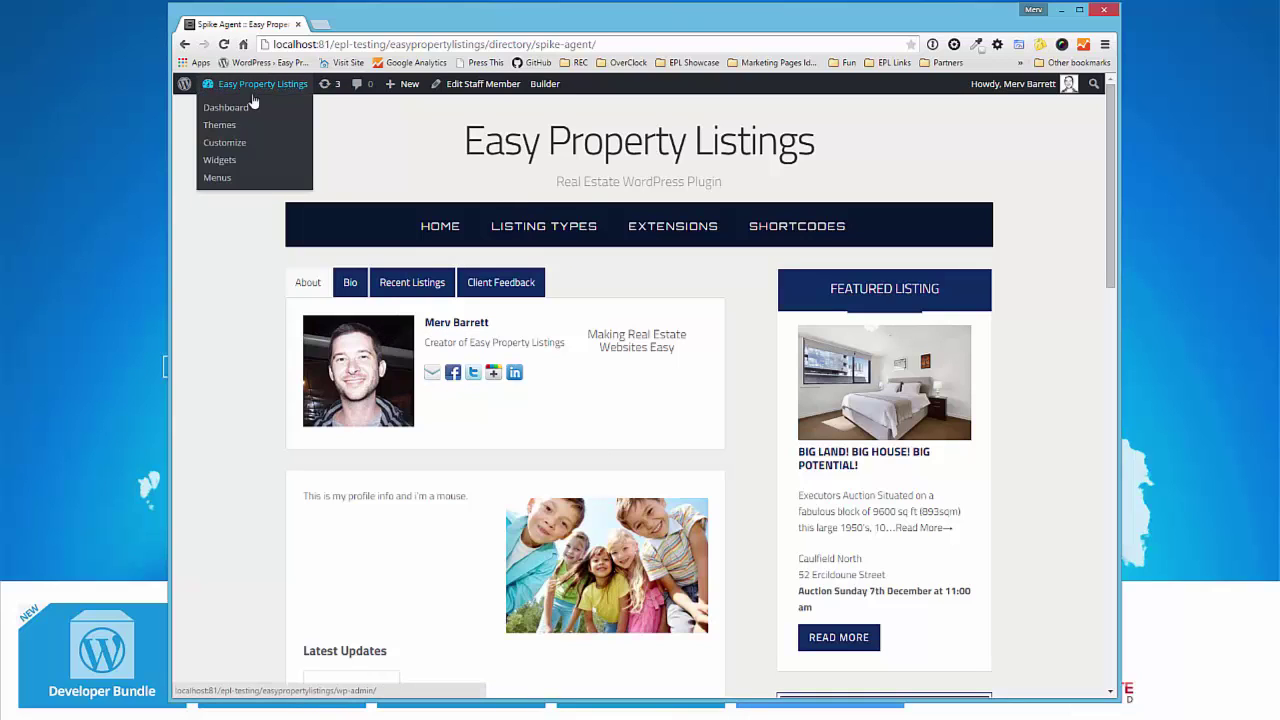
# - Reopen the staff entry for editing and check its author choice
pyautogui.click(476, 86)
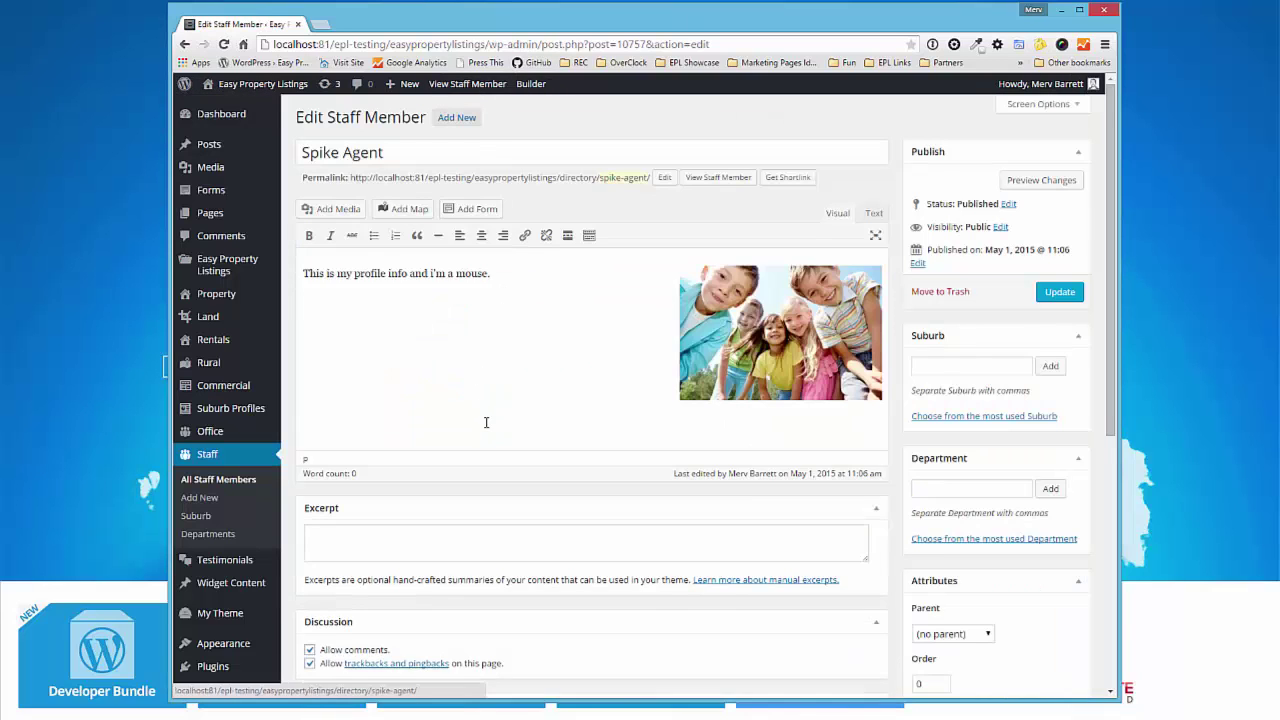
pyautogui.scroll(-4, 486, 422)
pyautogui.click(368, 437)
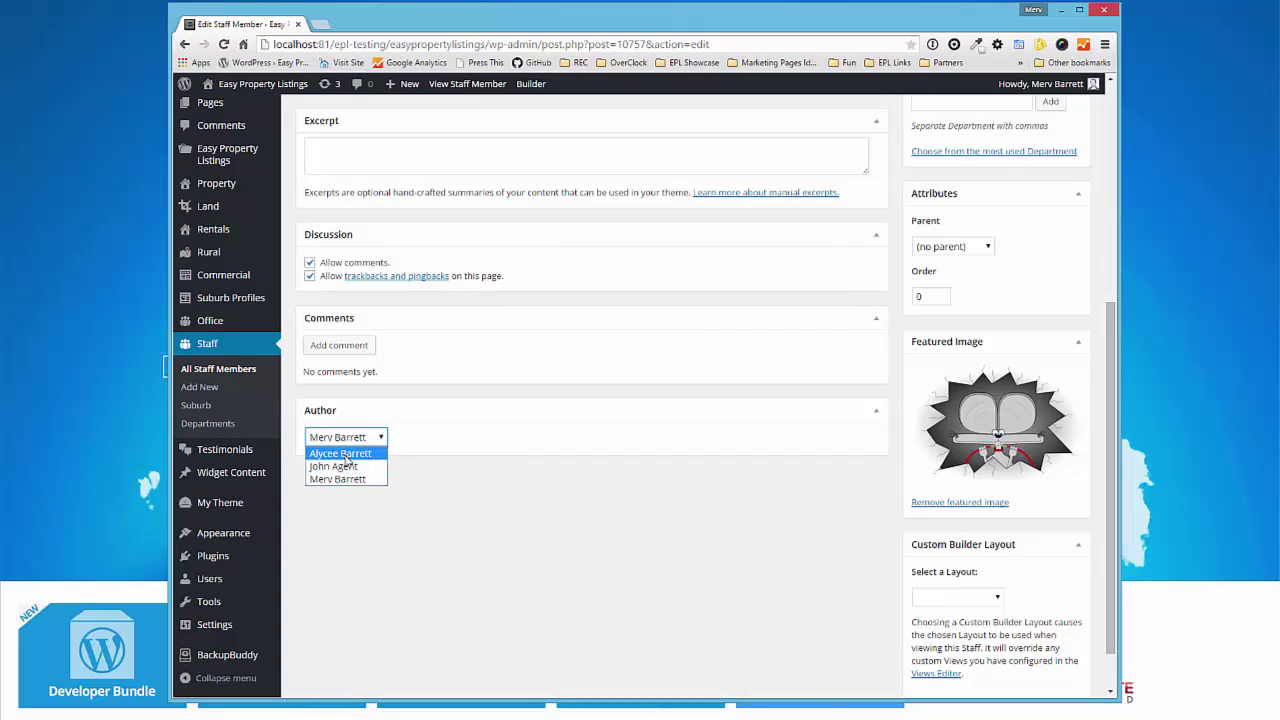
# - Go to the Users list and start adding a new user
pyautogui.click(226, 587)
pyautogui.click(229, 587)
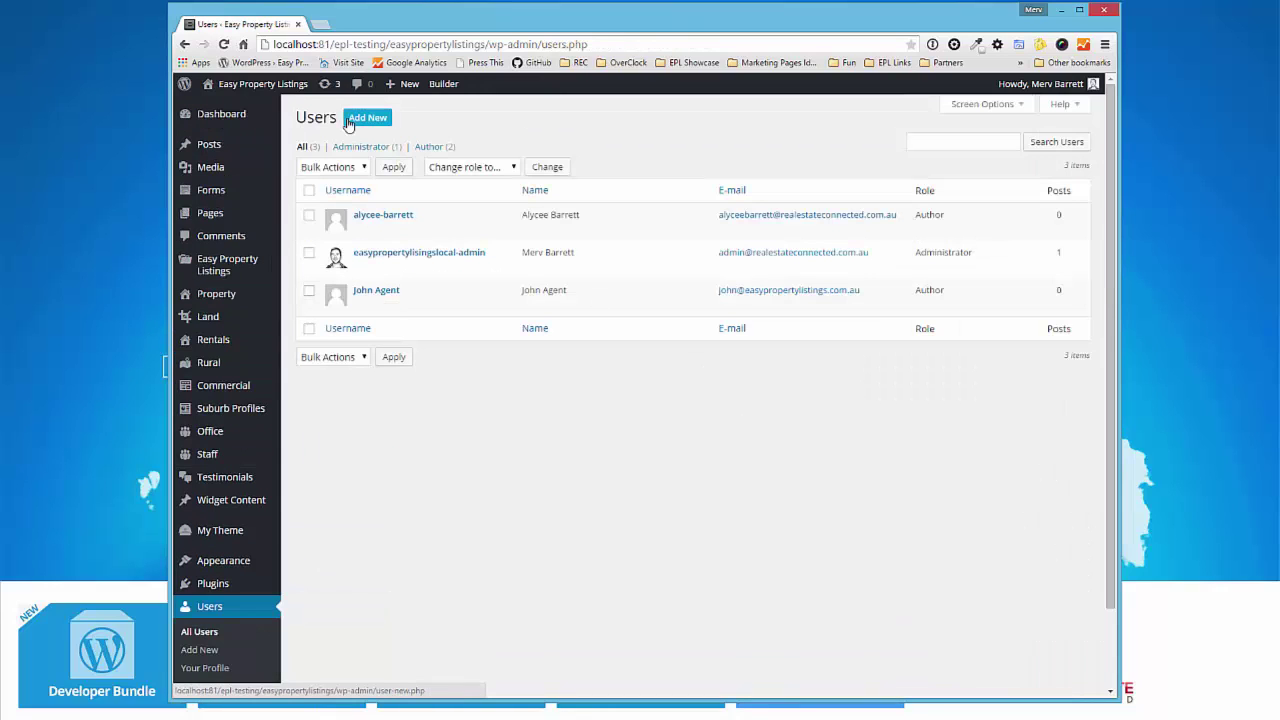
pyautogui.click(352, 120)
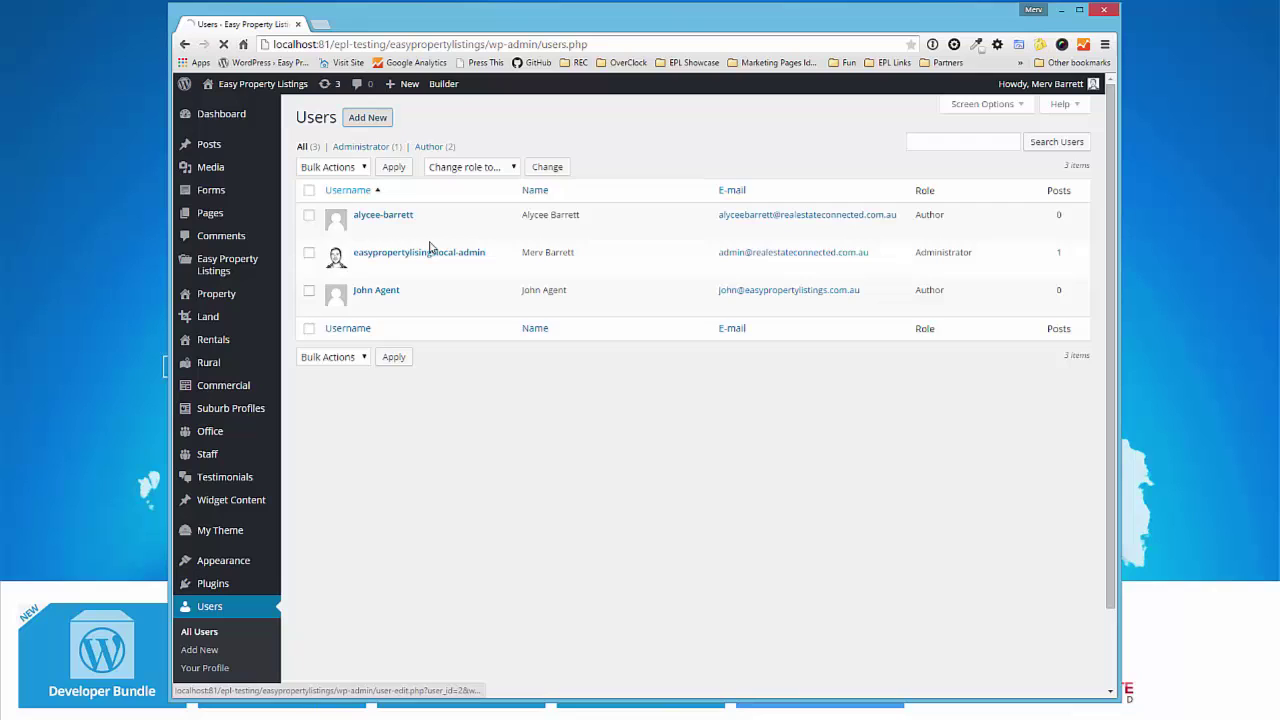
# - Enter the new user's username, e-mail address, first name and last name
pyautogui.click(514, 178)
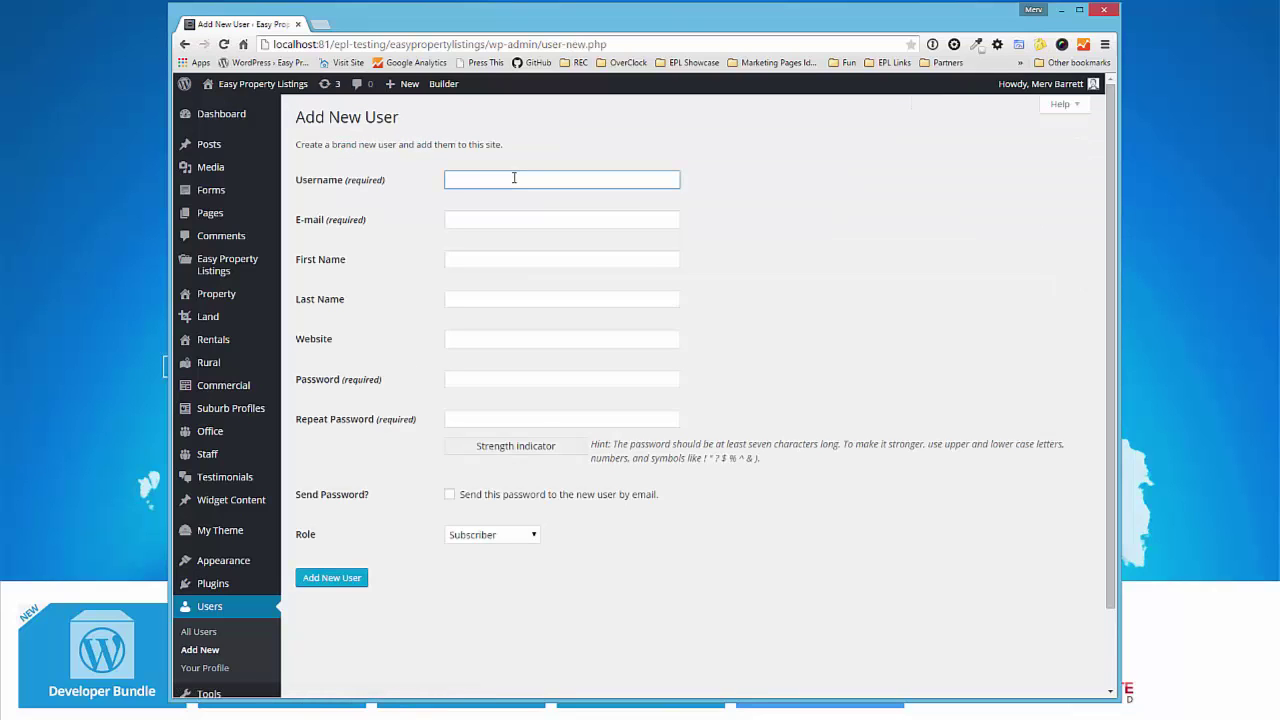
pyautogui.write('spike')
pyautogui.press('Tab')
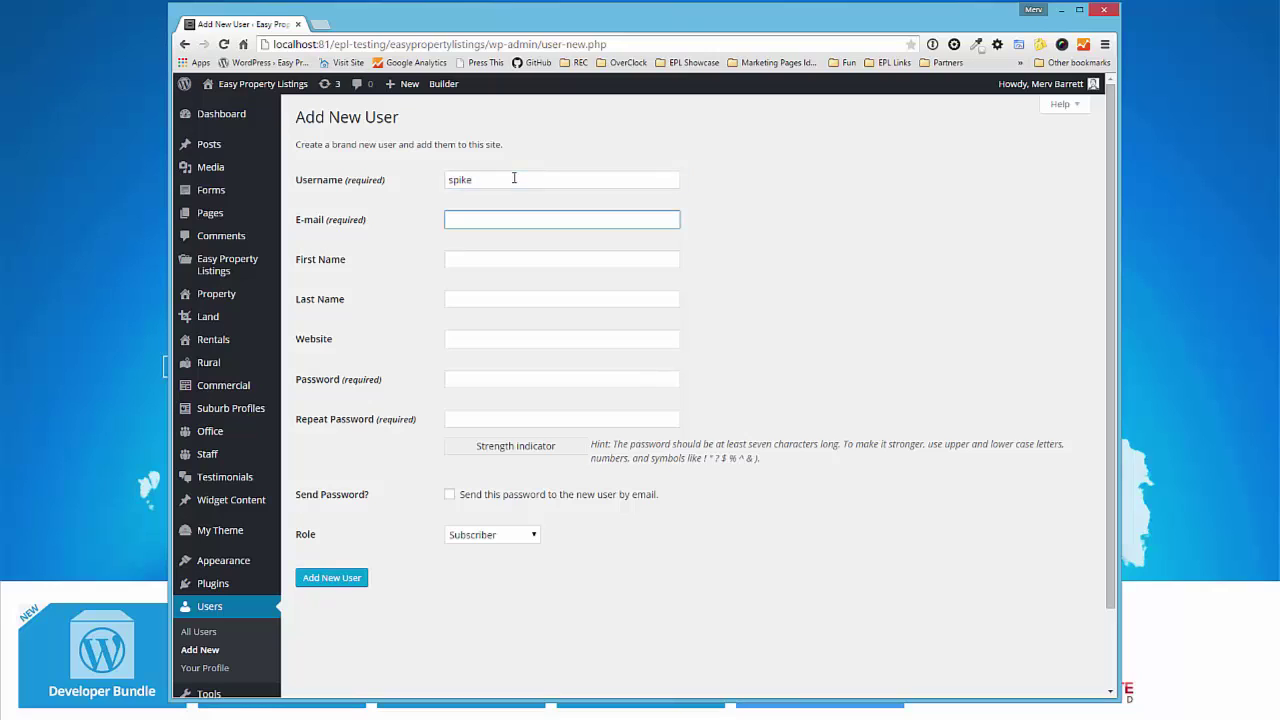
pyautogui.press('Tab')
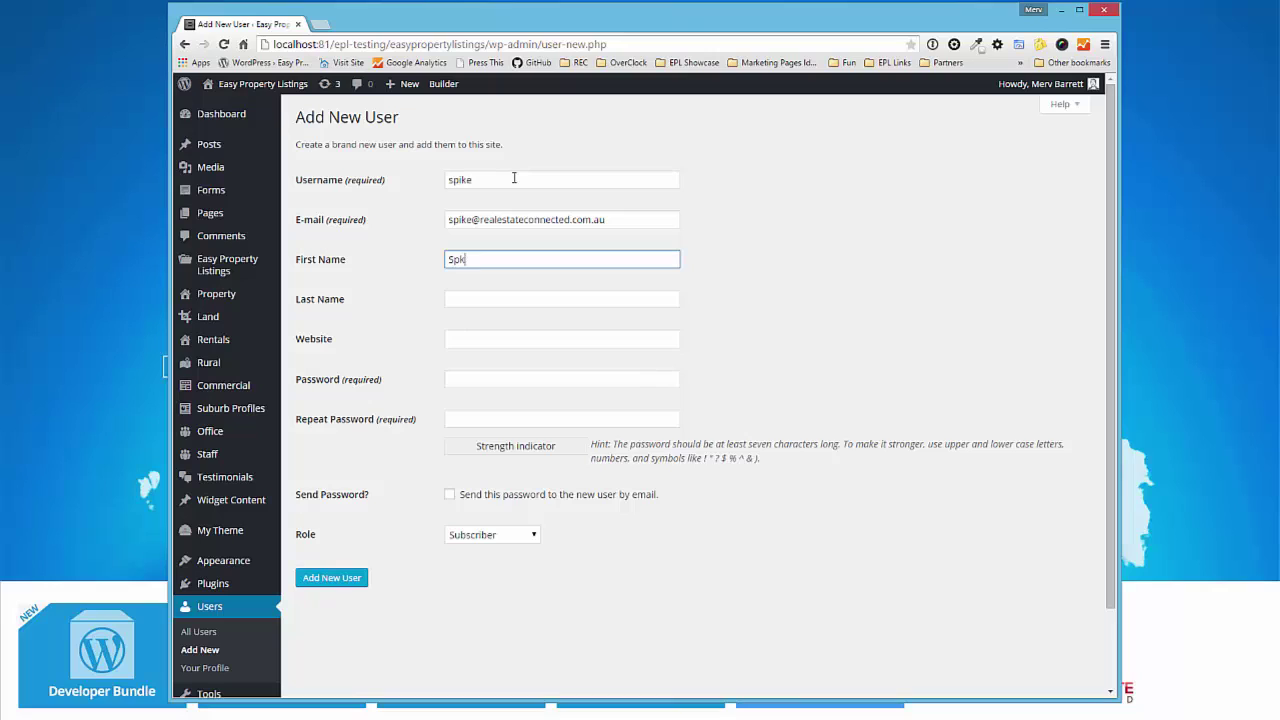
pyautogui.write('Spk')
pyautogui.press('BackSpace')
pyautogui.press('BackSpace')
pyautogui.write('pike')
pyautogui.press('Tab')
pyautogui.write('Age')
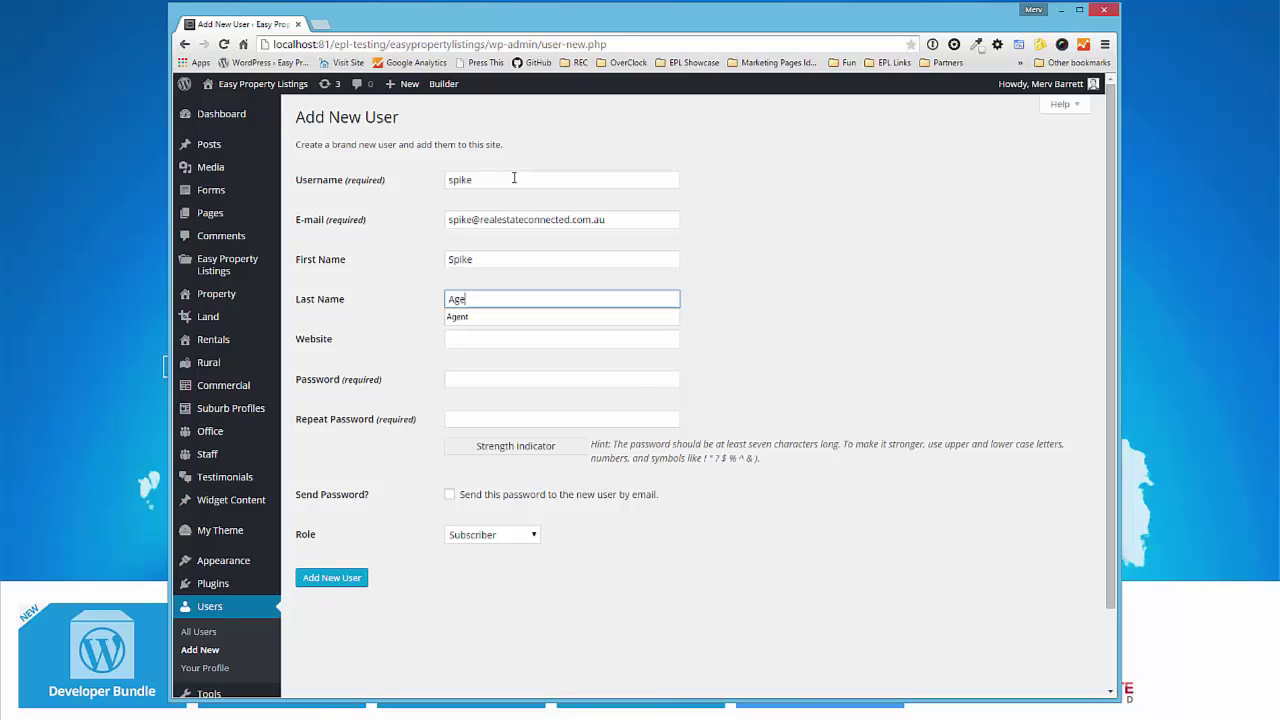
pyautogui.press('Down')
pyautogui.press('Up')
pyautogui.press('Return')
# - Enter the account password twice and assign the Author role
pyautogui.click(511, 383)
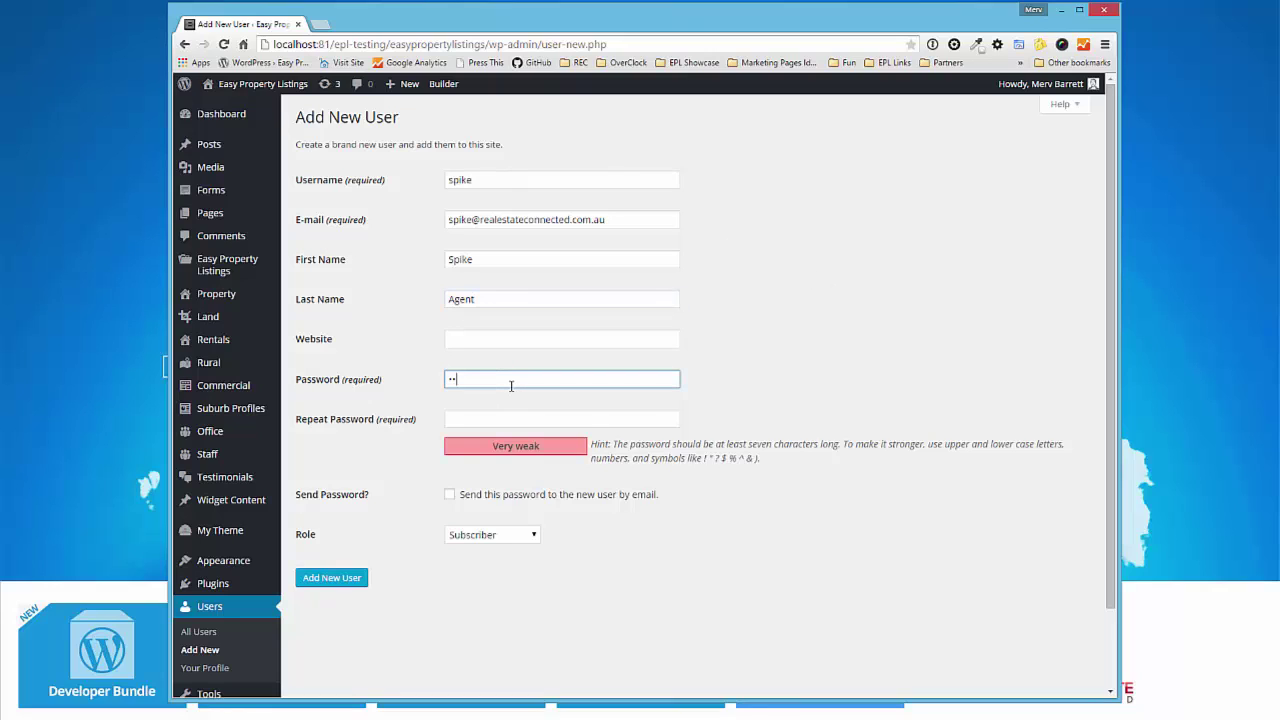
pyautogui.press('Tab')
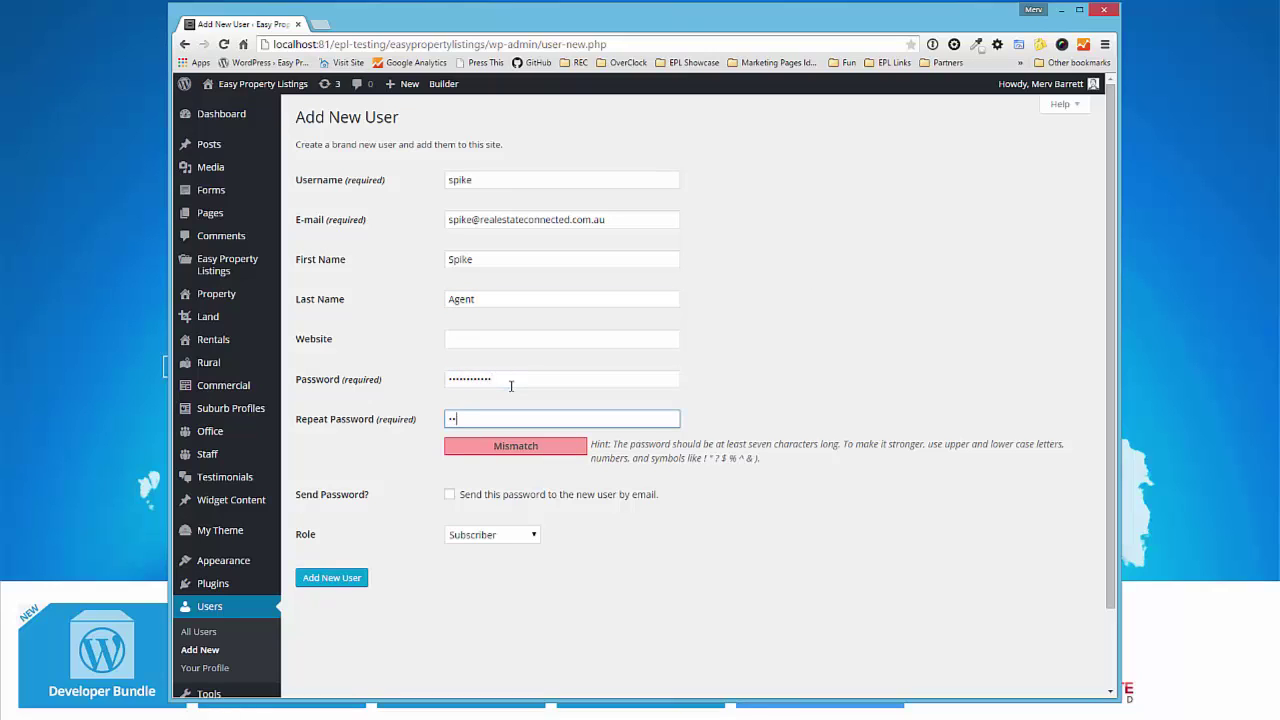
pyautogui.click(497, 537)
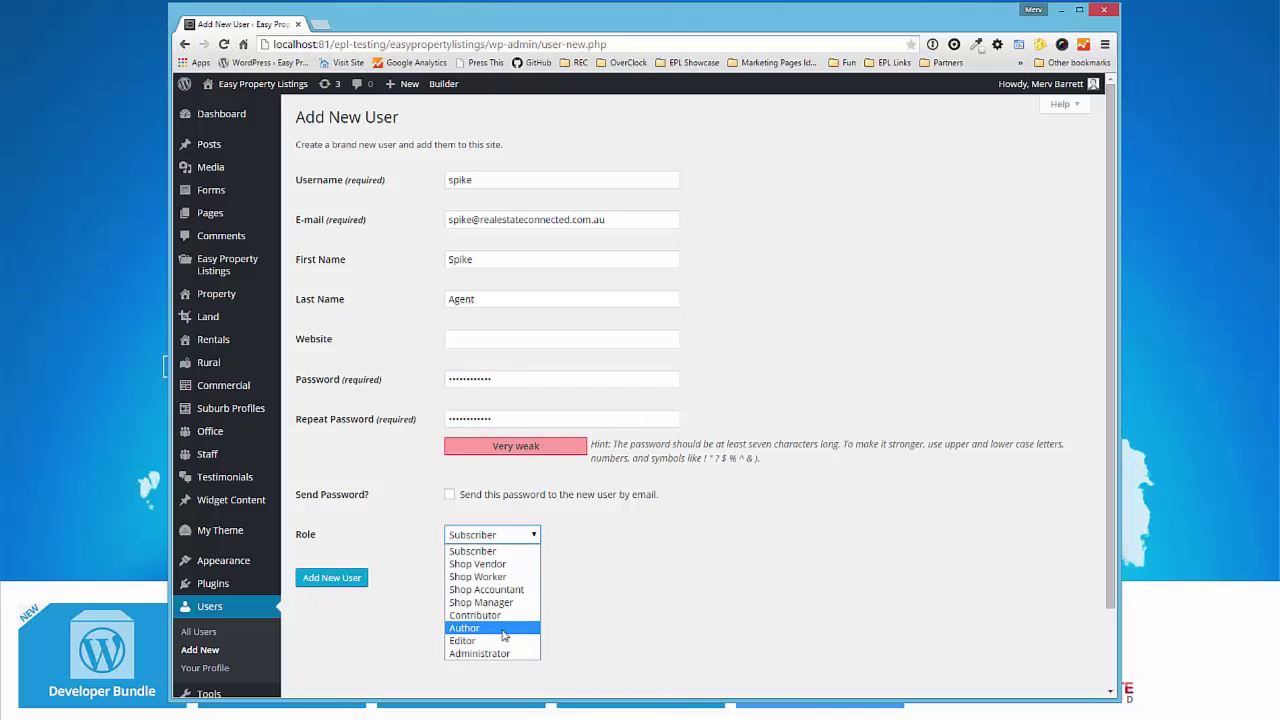
pyautogui.click(466, 628)
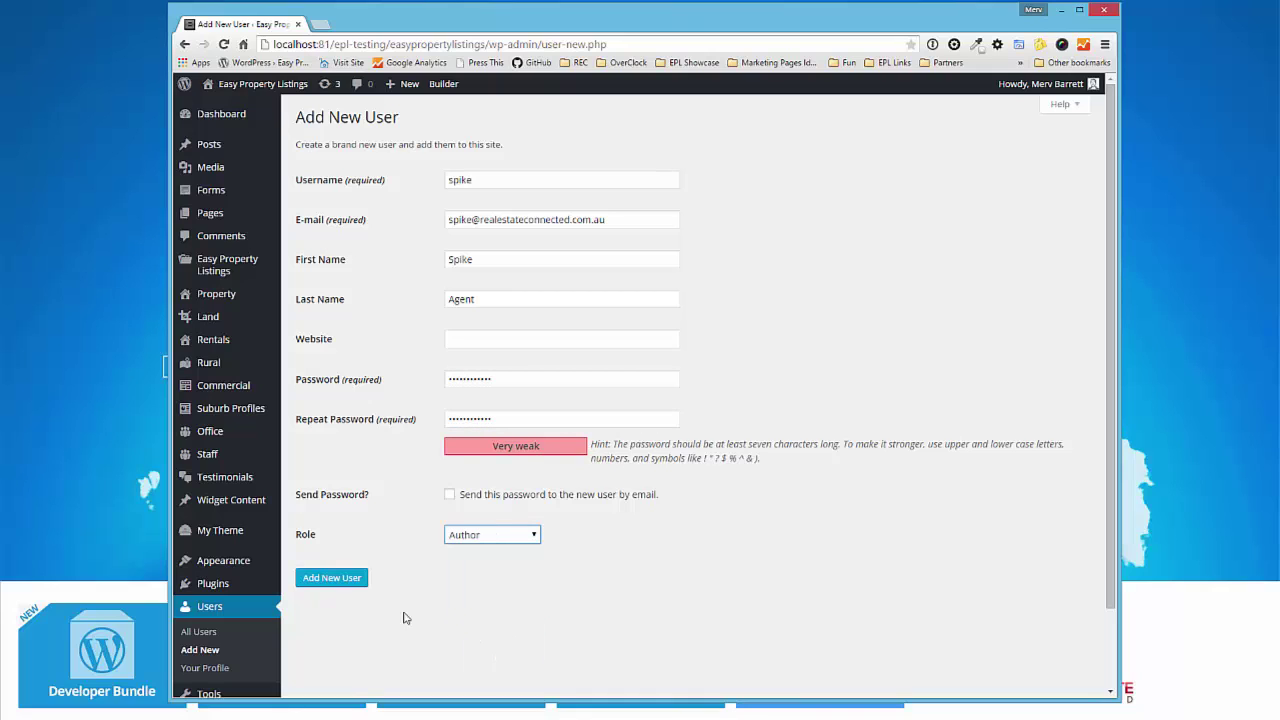
# - Create the Author user and decline the browser's save-password prompt
pyautogui.click(349, 582)
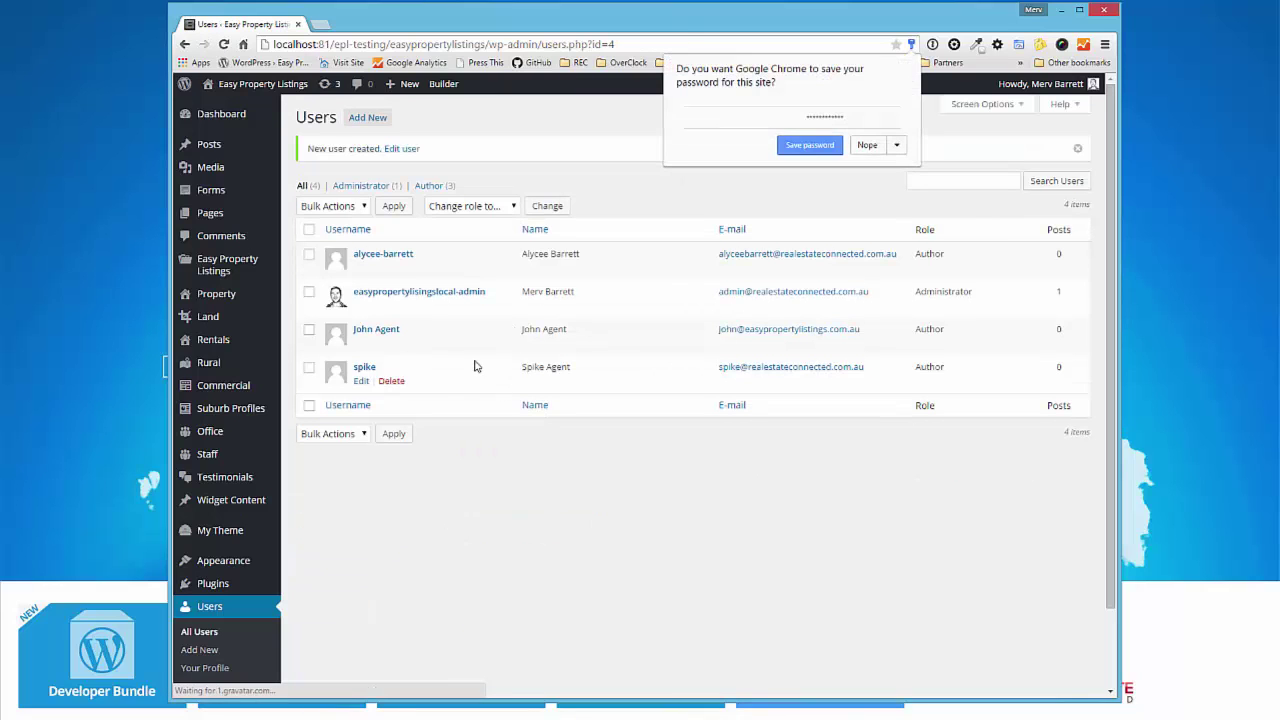
pyautogui.click(878, 148)
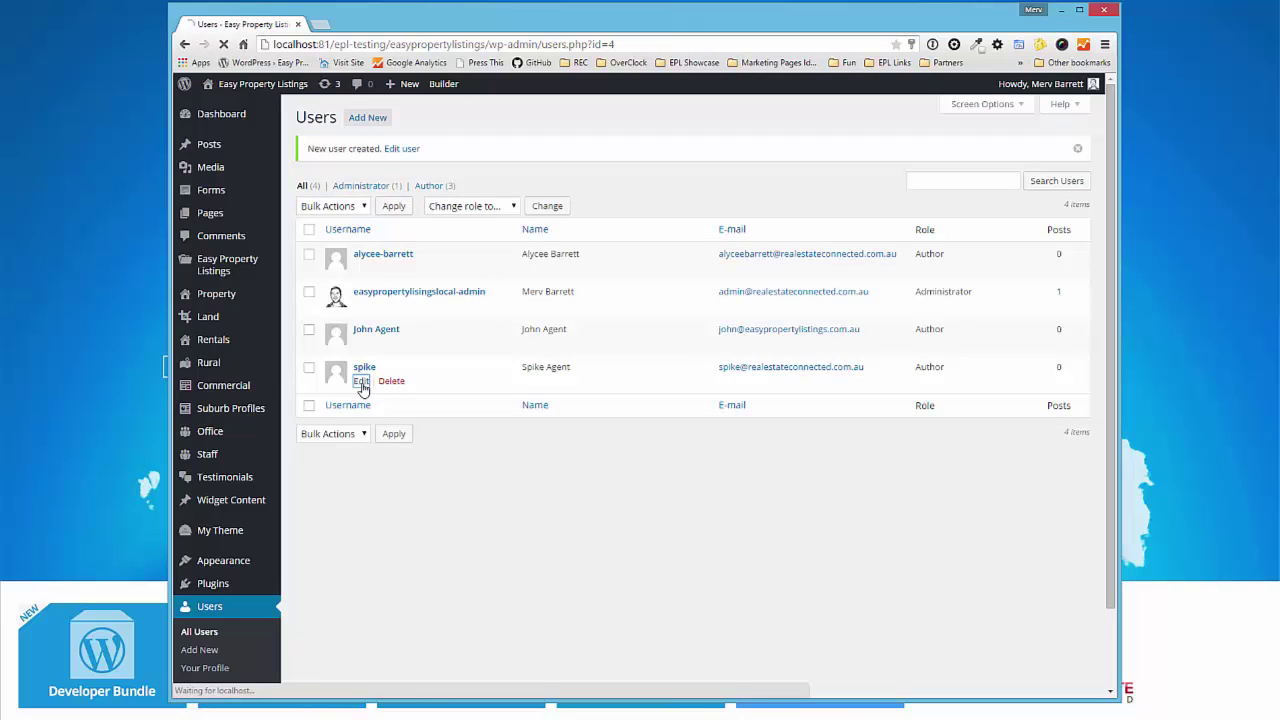
# - Fill in the user's mobile number, Facebook handle and biographical info
pyautogui.scroll(-5, 671, 474)
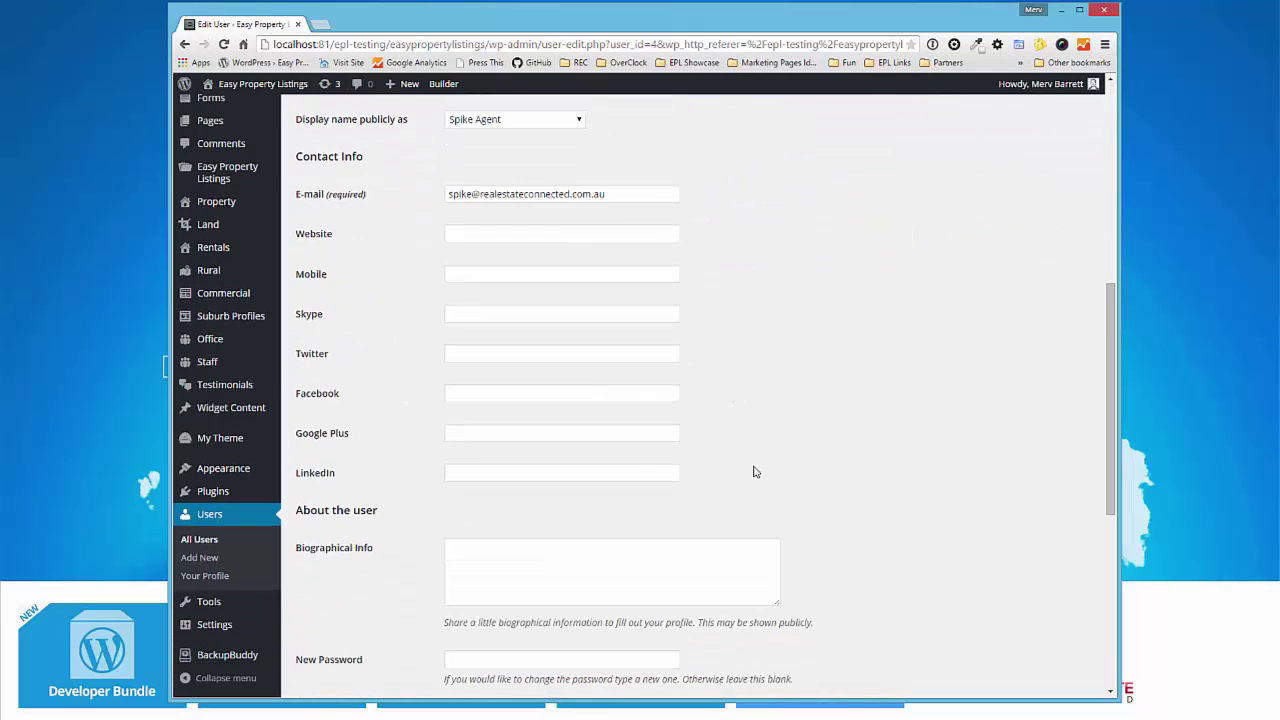
pyautogui.click(615, 279)
pyautogui.write('04')
pyautogui.press('Down')
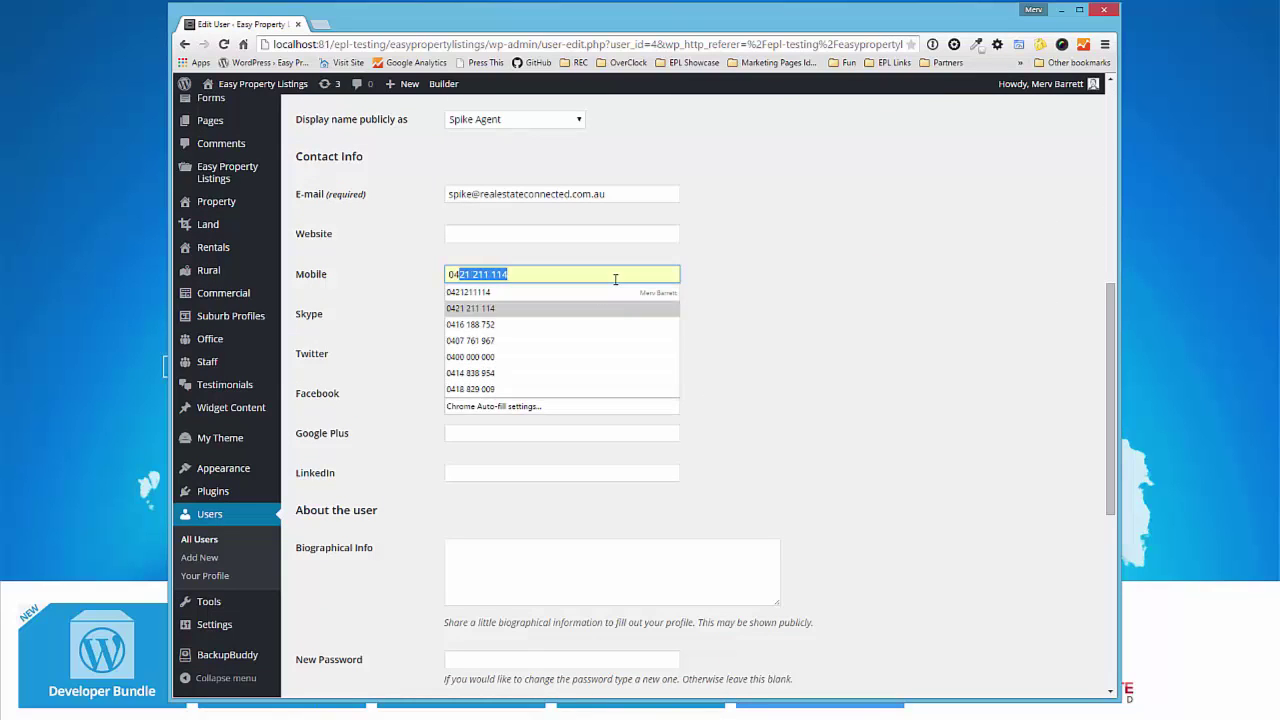
pyautogui.press('Return')
pyautogui.press('Tab')
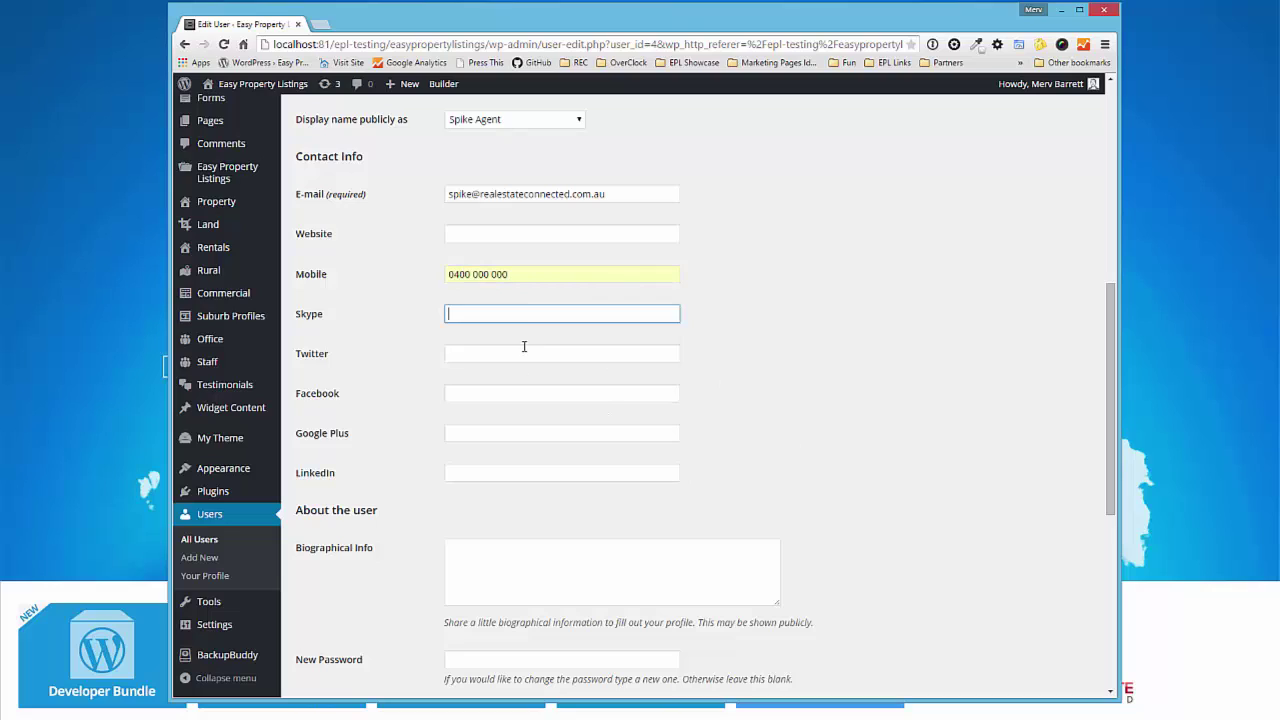
pyautogui.click(502, 395)
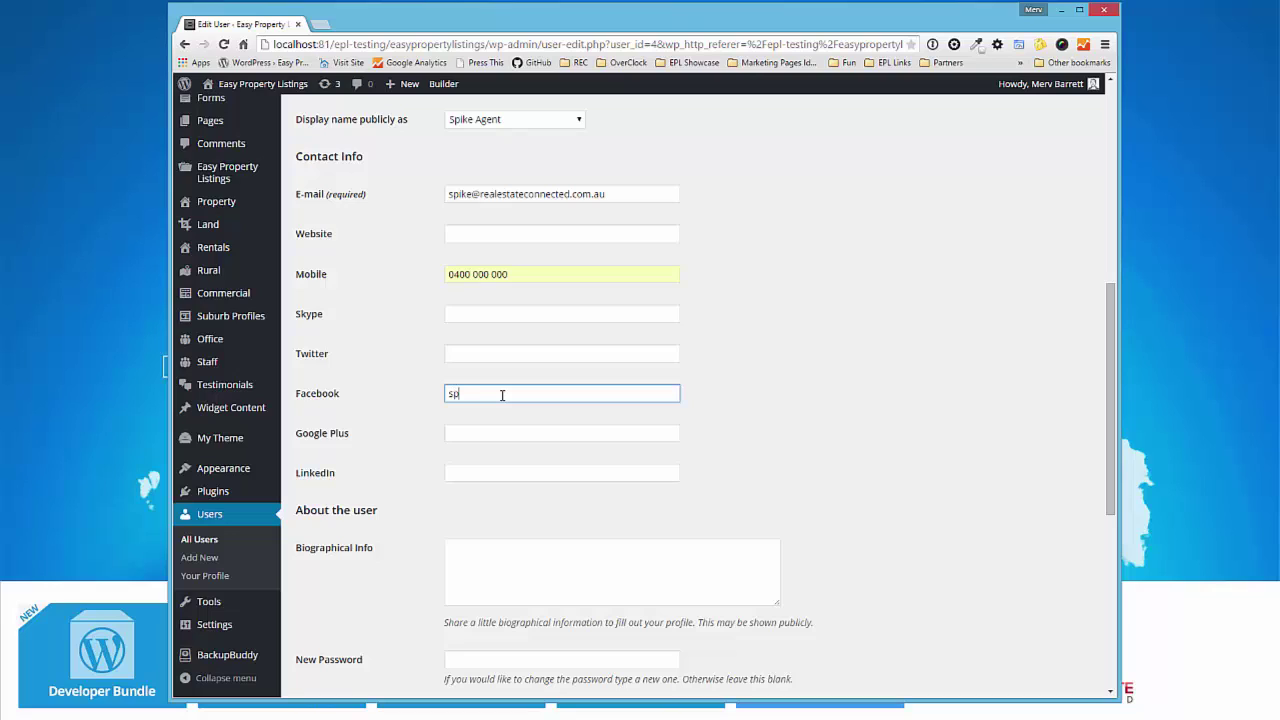
pyautogui.scroll(-1, 670, 530)
pyautogui.click(658, 568)
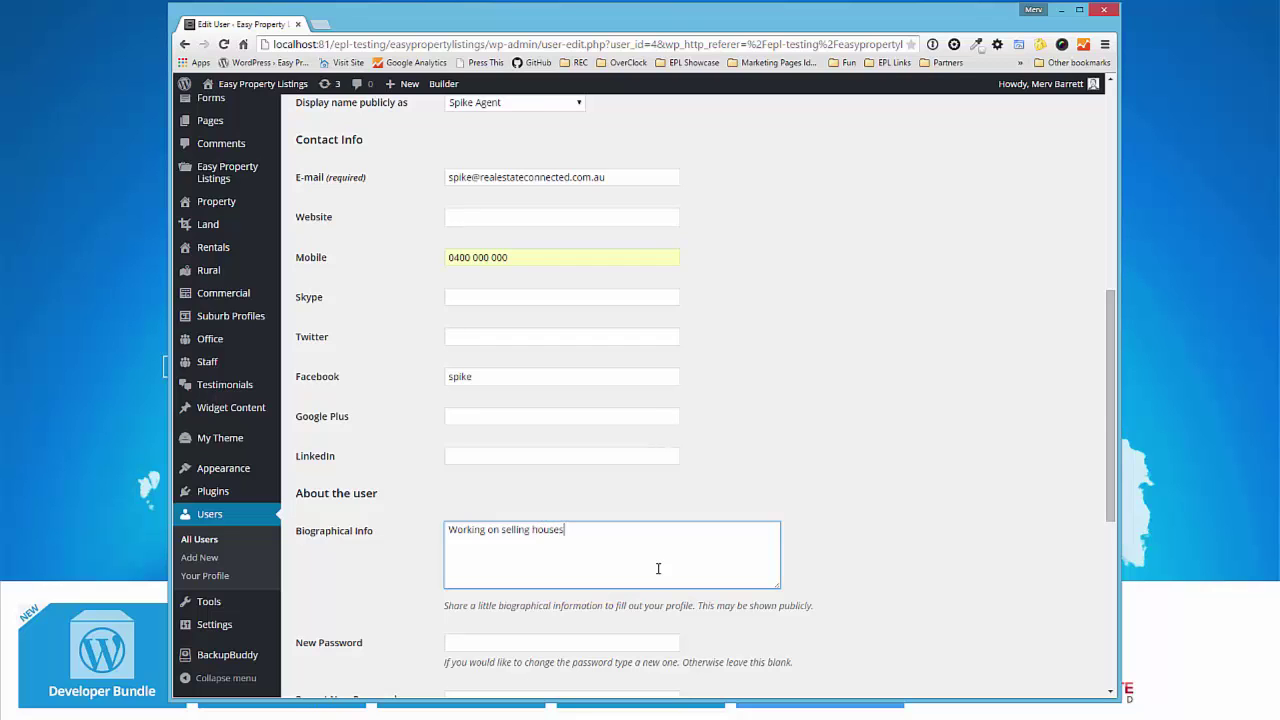
# - Set Author Box position 'Salers Associate' and slogan 'Selling Property', then save the user
pyautogui.scroll(-4, 658, 568)
pyautogui.scroll(-1, 478, 512)
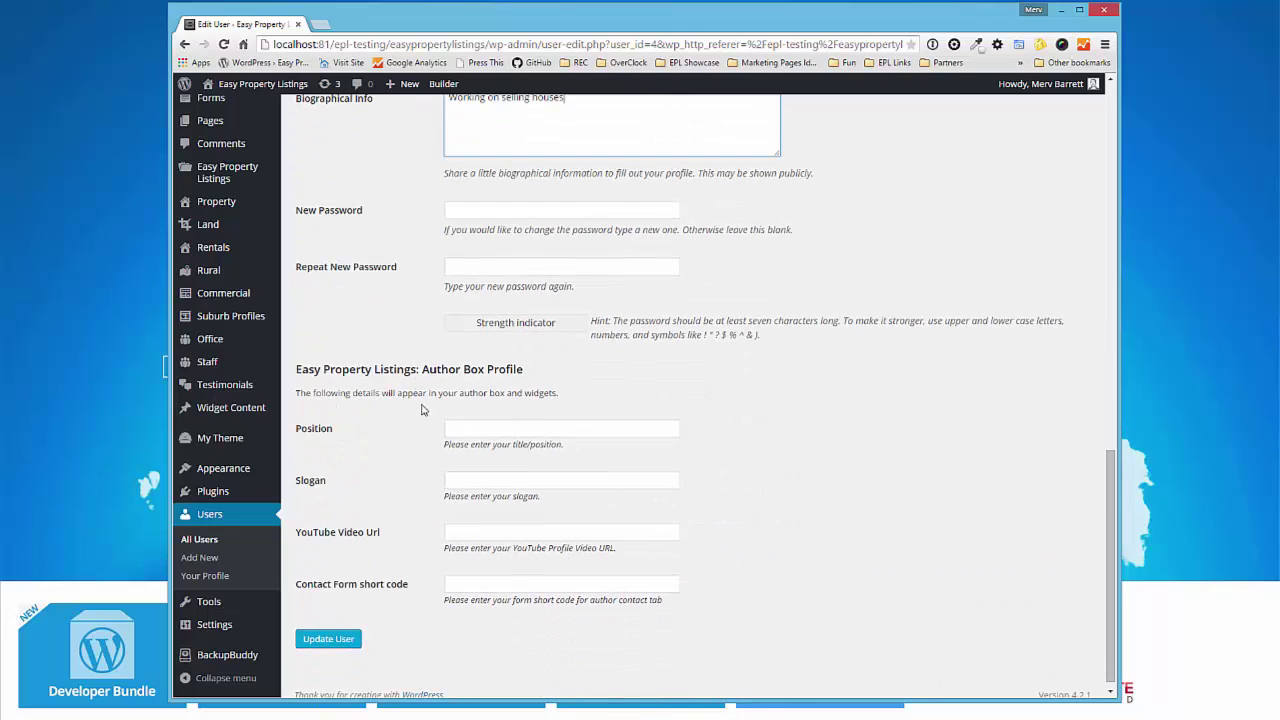
pyautogui.moveTo(297, 369); pyautogui.dragTo(501, 396)
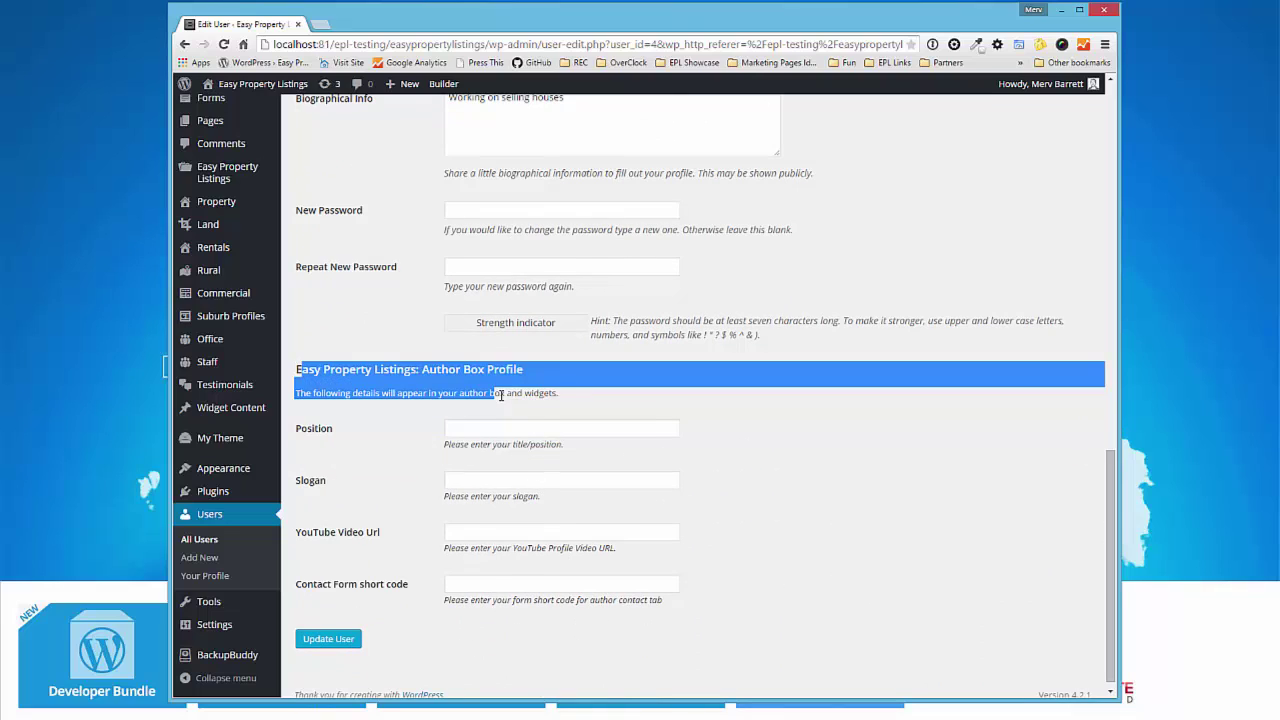
pyautogui.click(557, 430)
pyautogui.write('Sa')
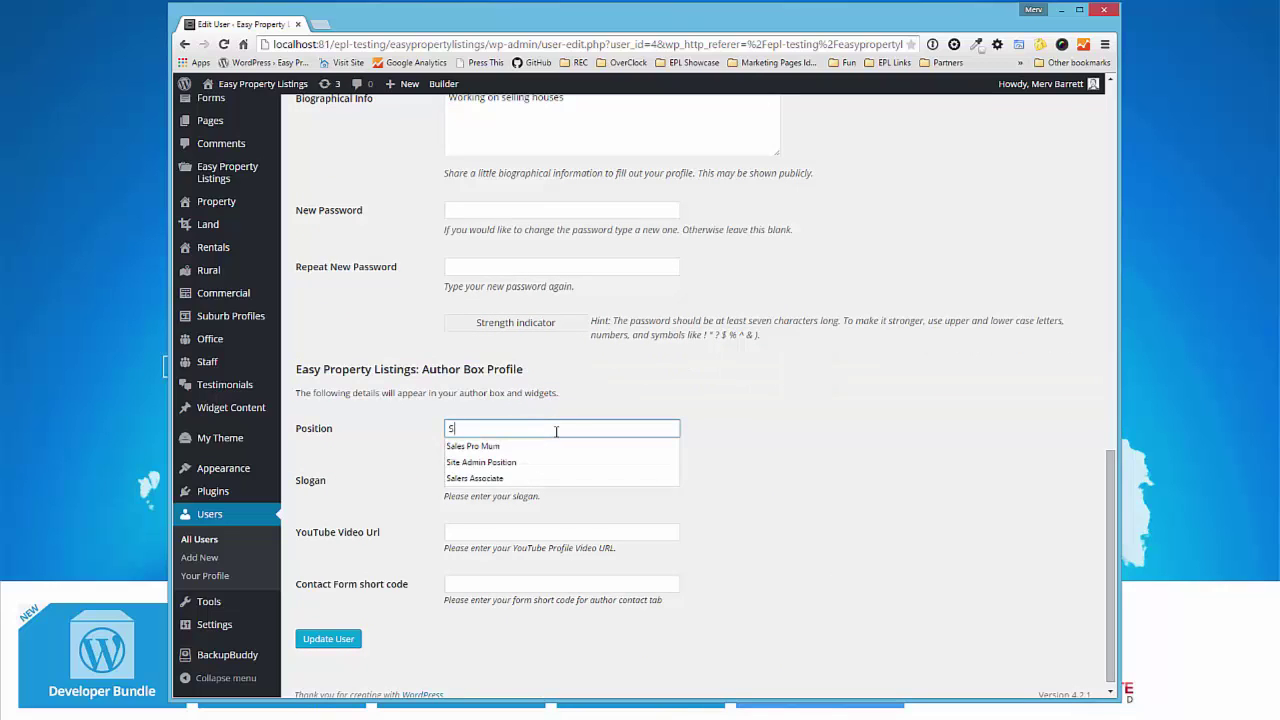
pyautogui.press('Down')
pyautogui.press('Down')
pyautogui.press('Return')
pyautogui.press('Tab')
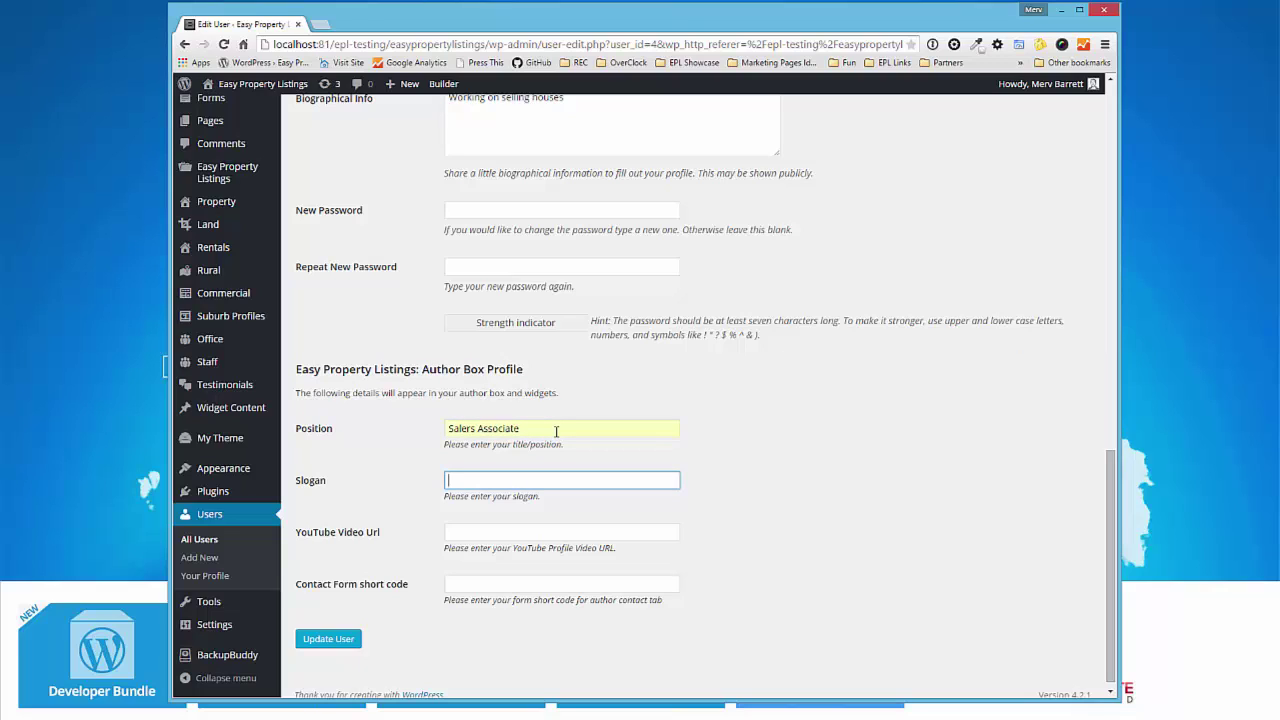
pyautogui.write('Se')
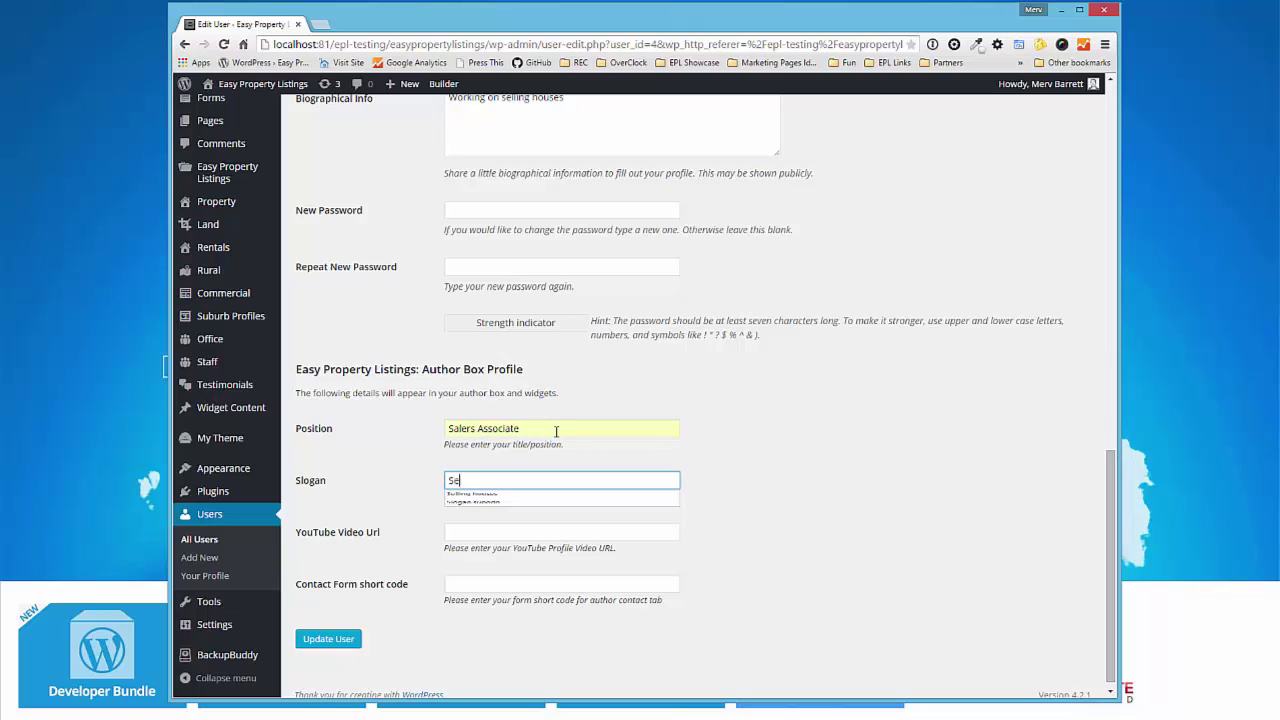
pyautogui.write('lling P')
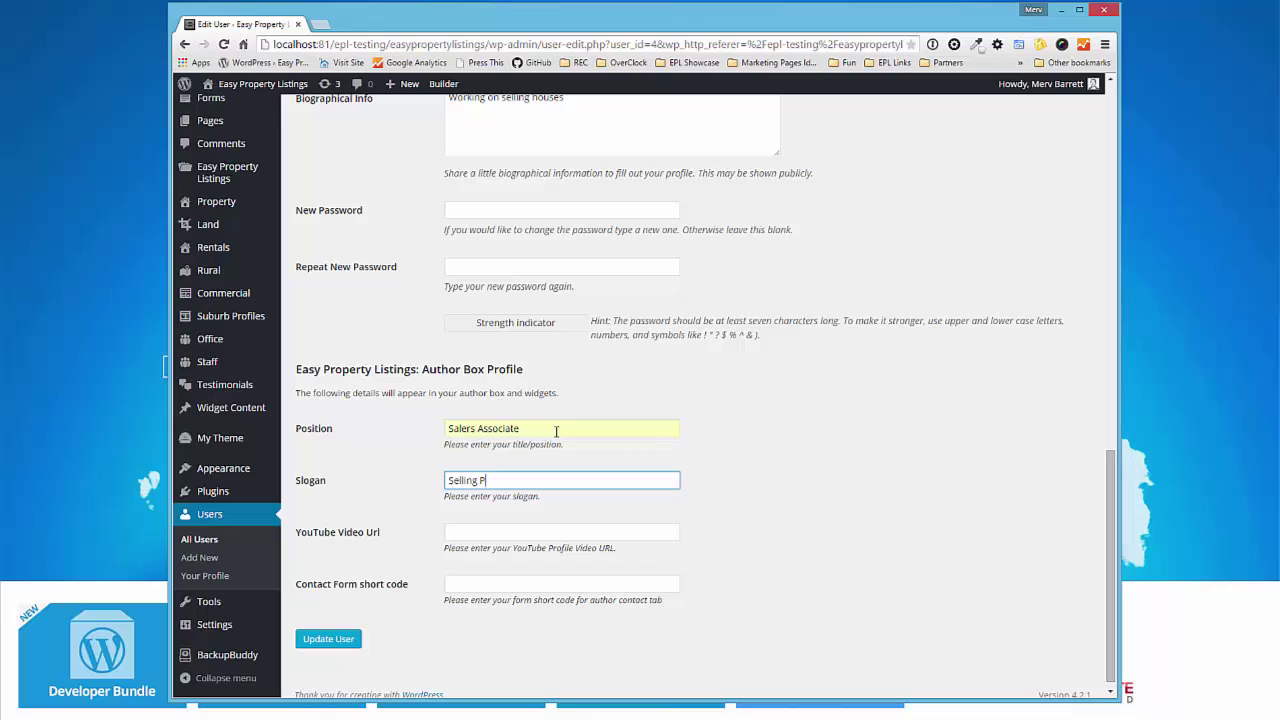
pyautogui.write('roperty')
pyautogui.scroll(-1, 560, 460)
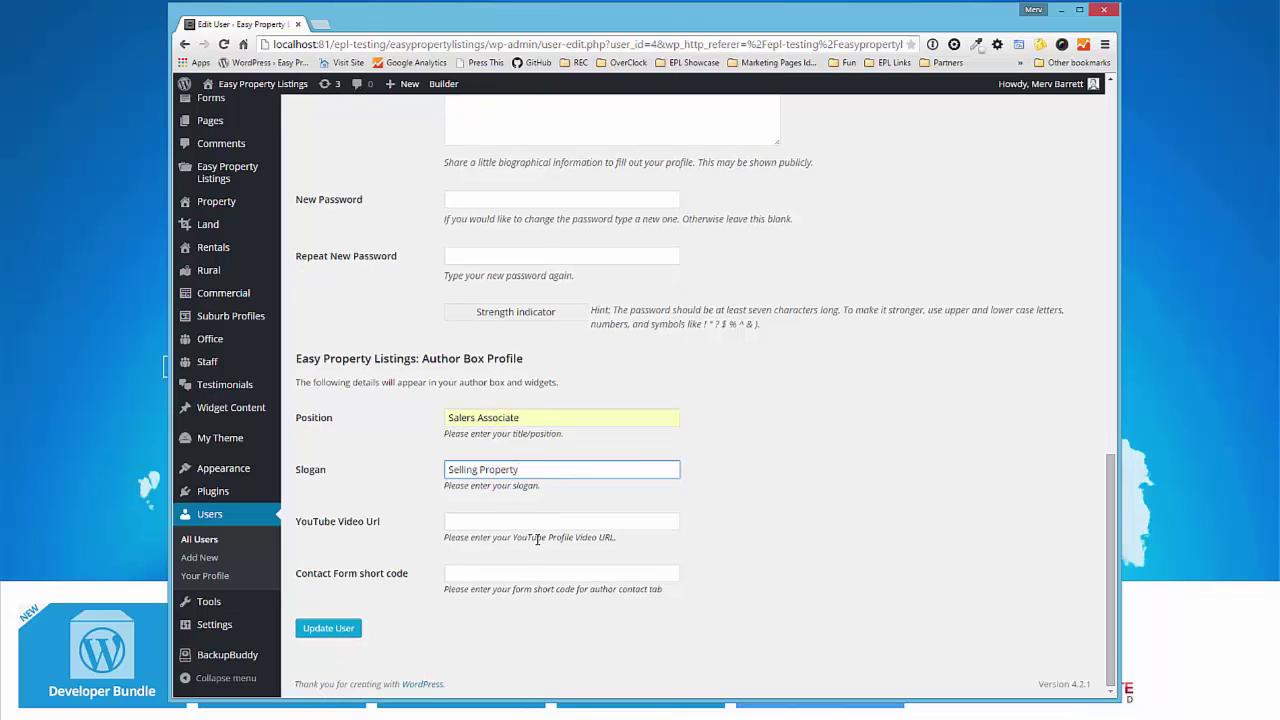
pyautogui.click(555, 520)
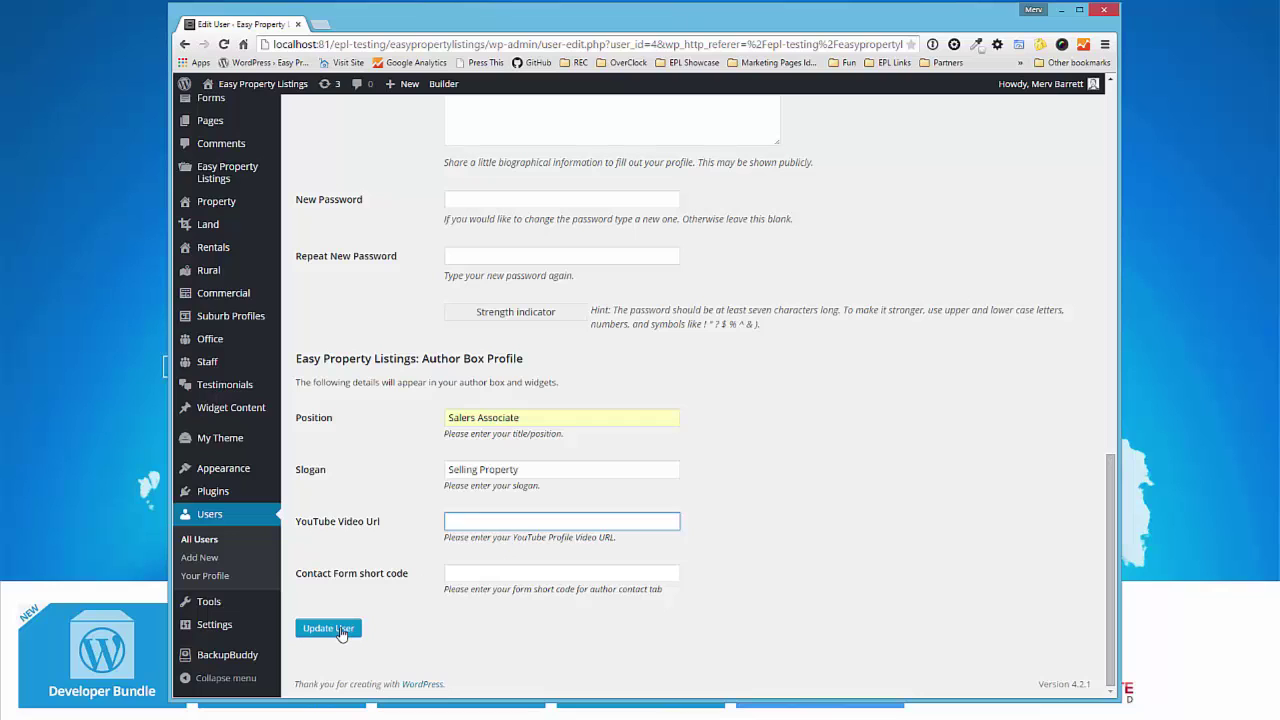
pyautogui.click(341, 632)
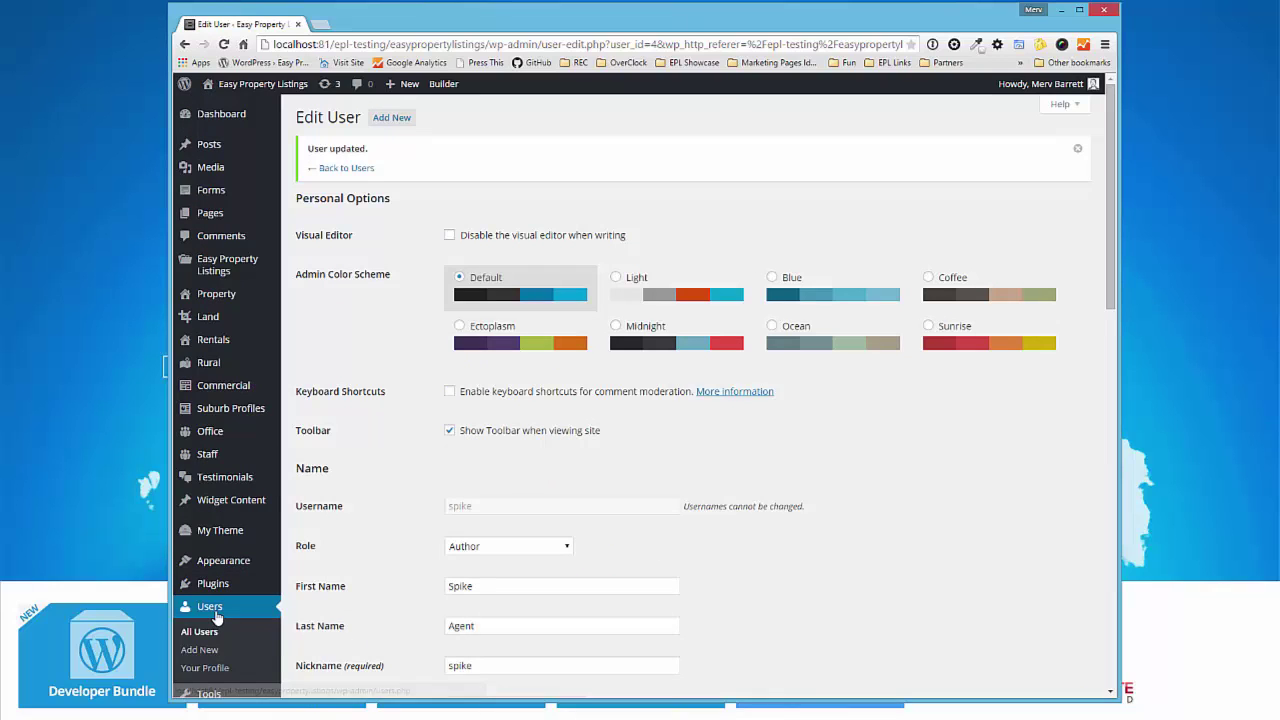
# - Open the newest staff member's entry from the Staff Directory listing for editing
pyautogui.click(213, 608)
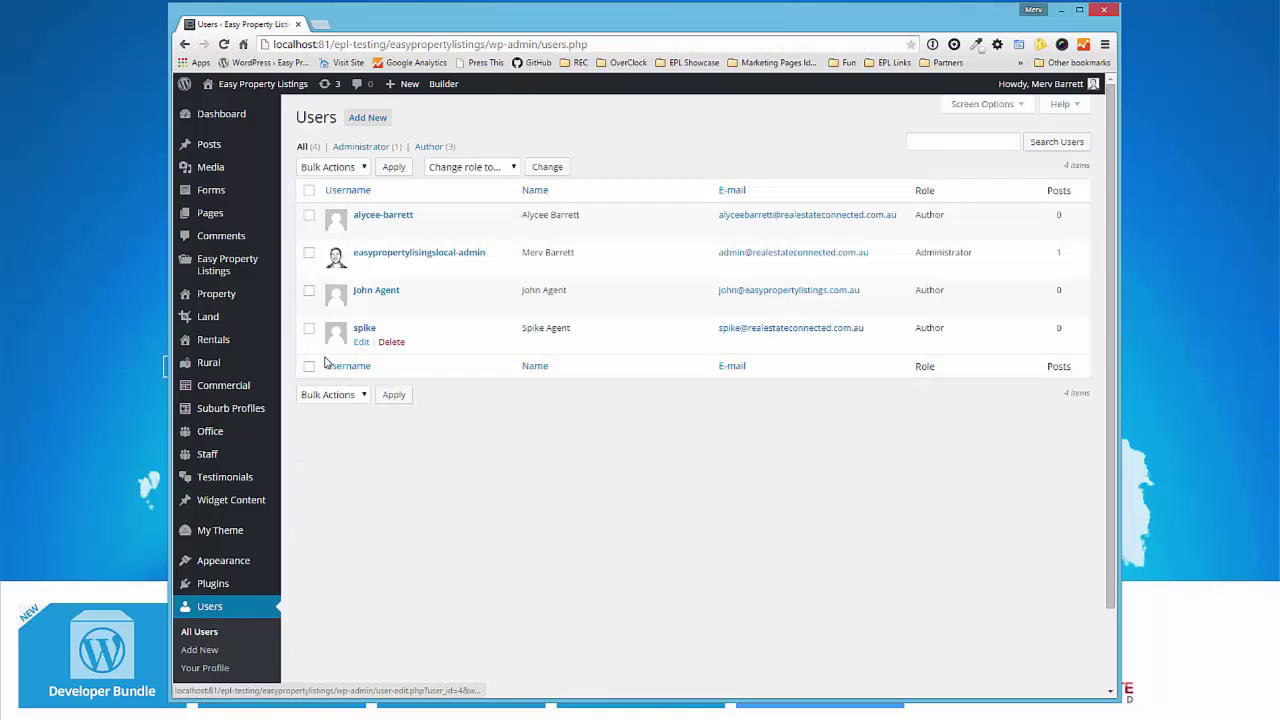
pyautogui.click(211, 457)
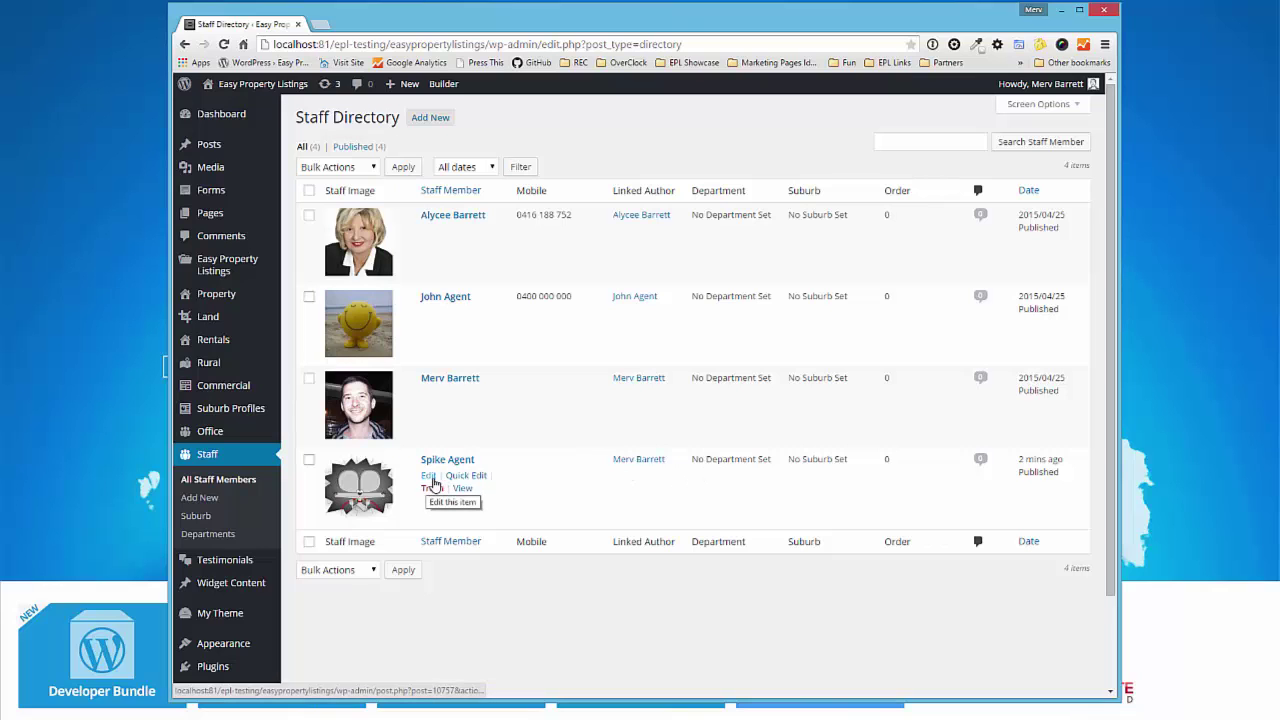
pyautogui.click(429, 477)
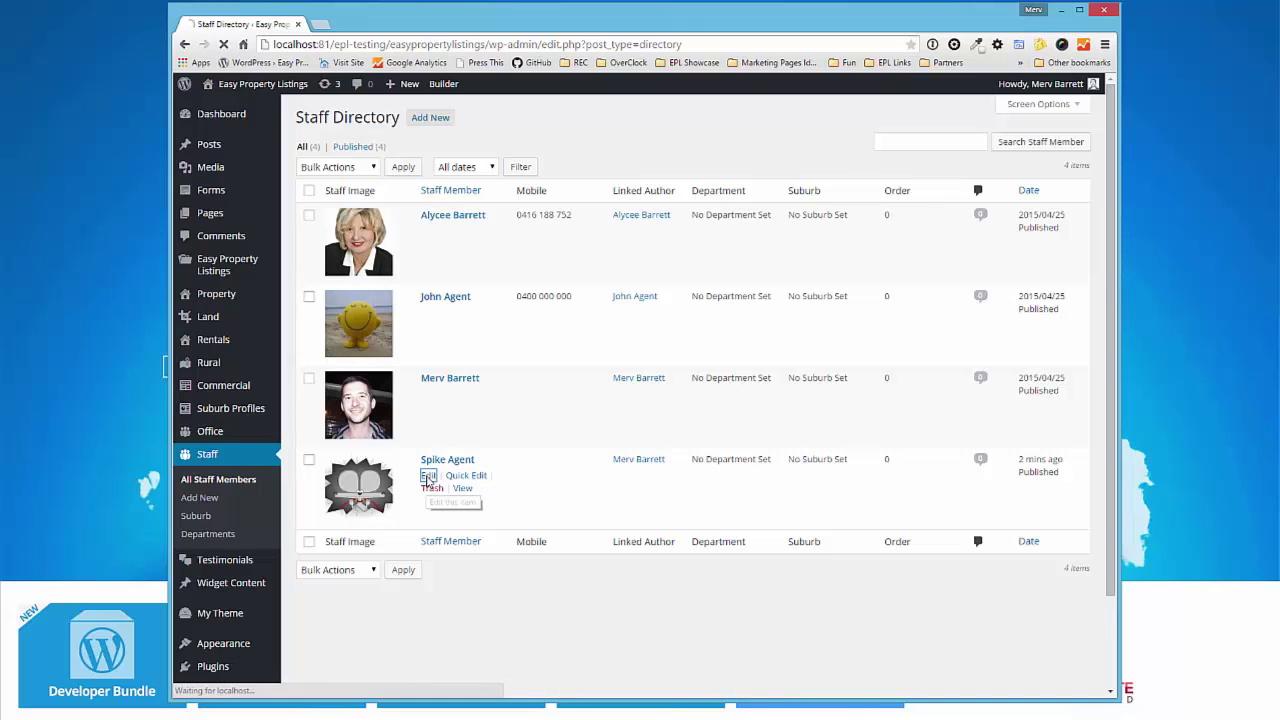
# - Set the entry's author to the matching Spike Agent user account and update it
pyautogui.scroll(-3, 556, 567)
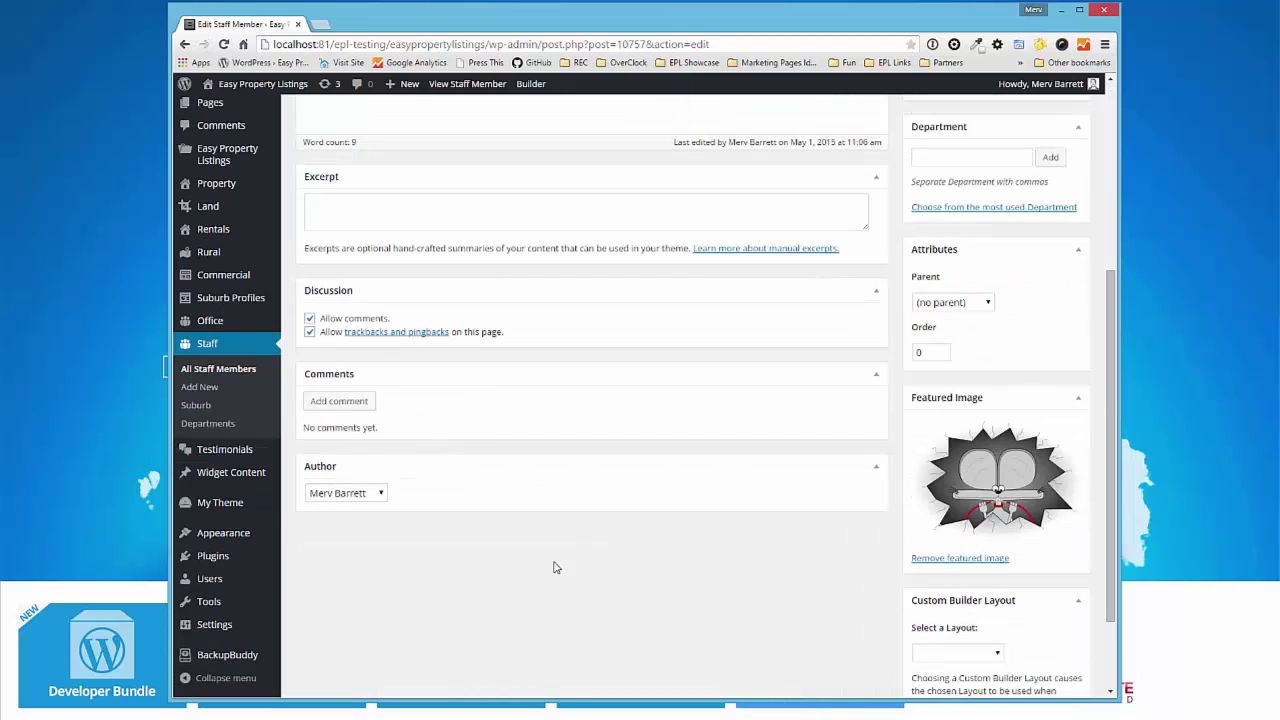
pyautogui.click(380, 496)
pyautogui.click(360, 545)
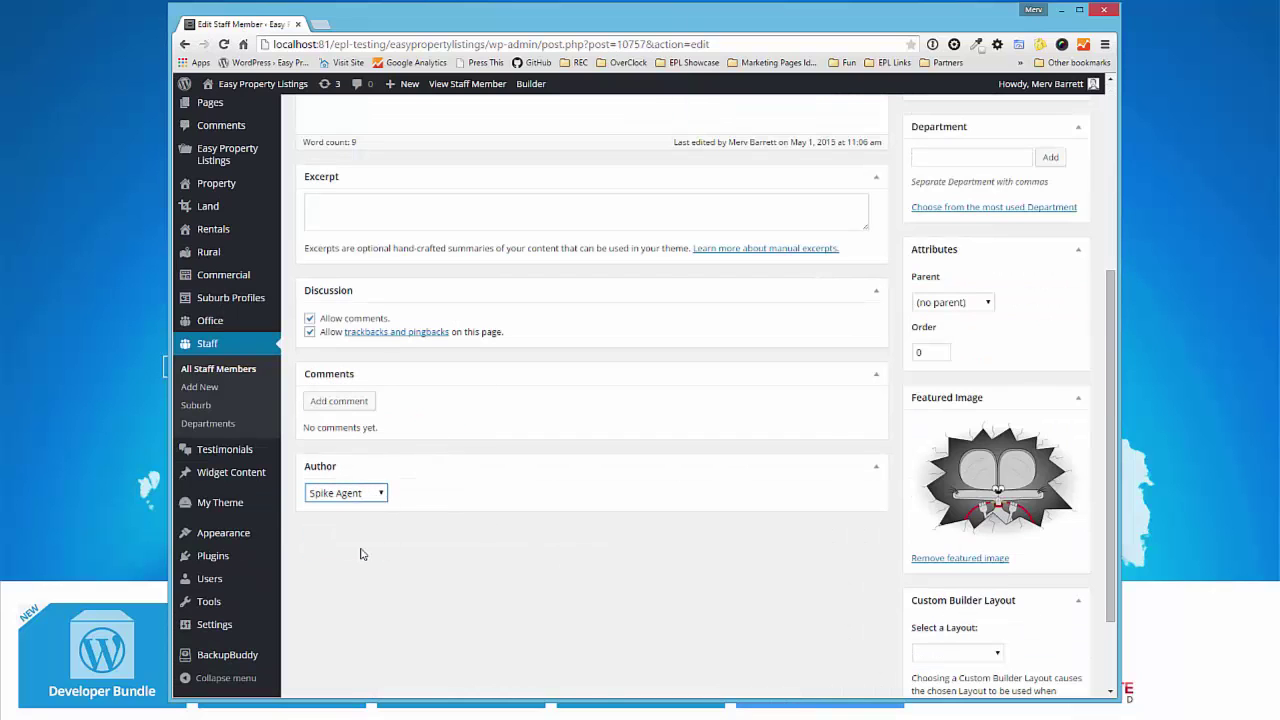
pyautogui.scroll(5, 1007, 339)
pyautogui.click(1058, 253)
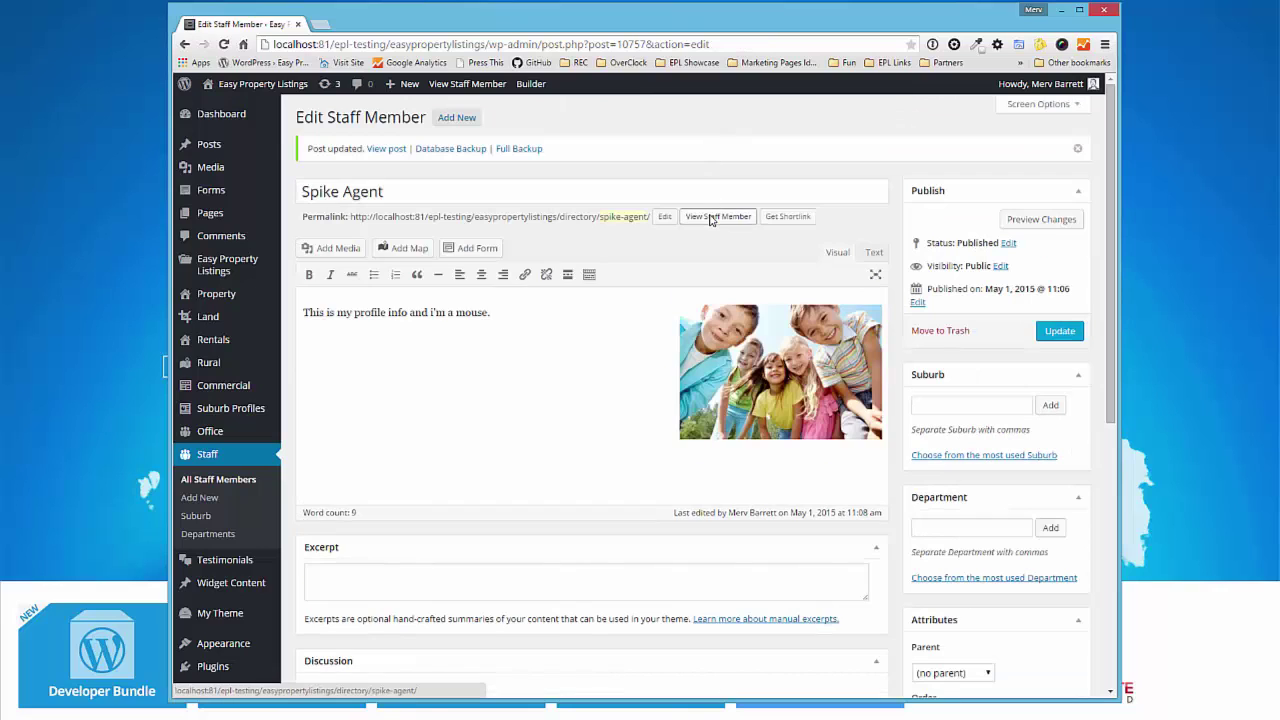
# - View Spike Agent's public page and check the About tab and author box
pyautogui.click(710, 219)
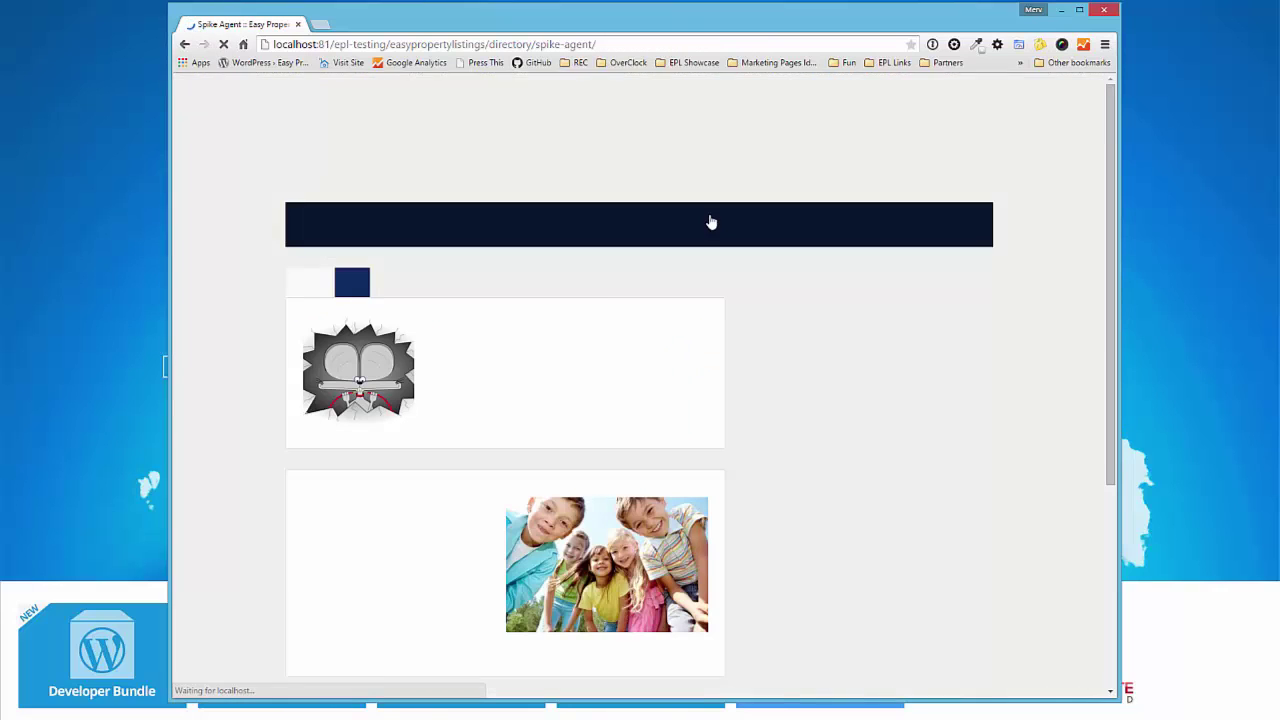
pyautogui.moveTo(712, 226)
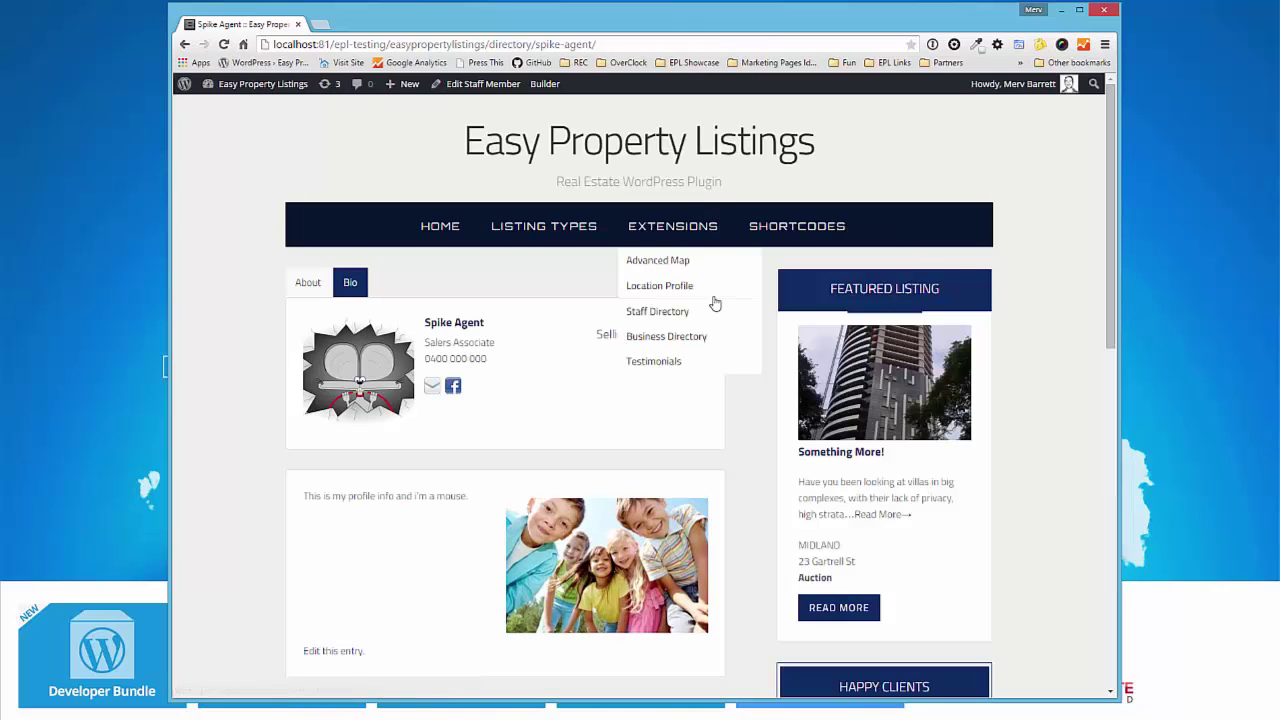
pyautogui.click(350, 283)
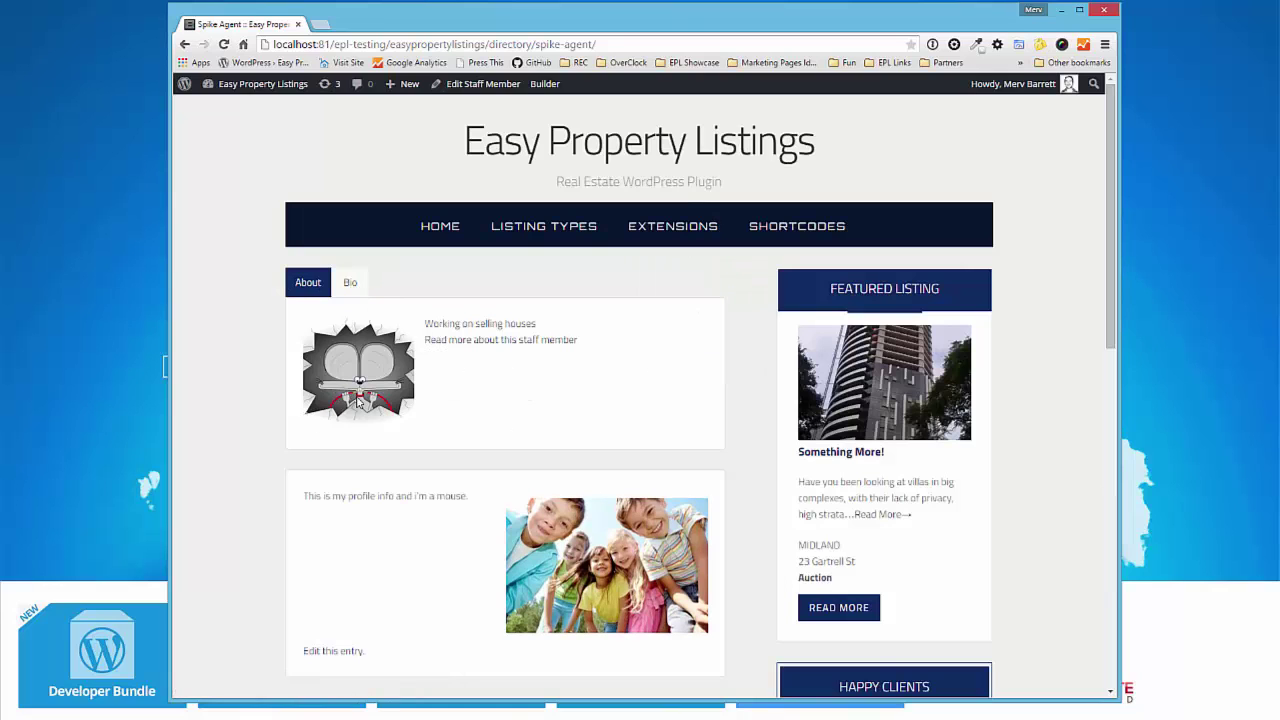
pyautogui.scroll(-3, 390, 355)
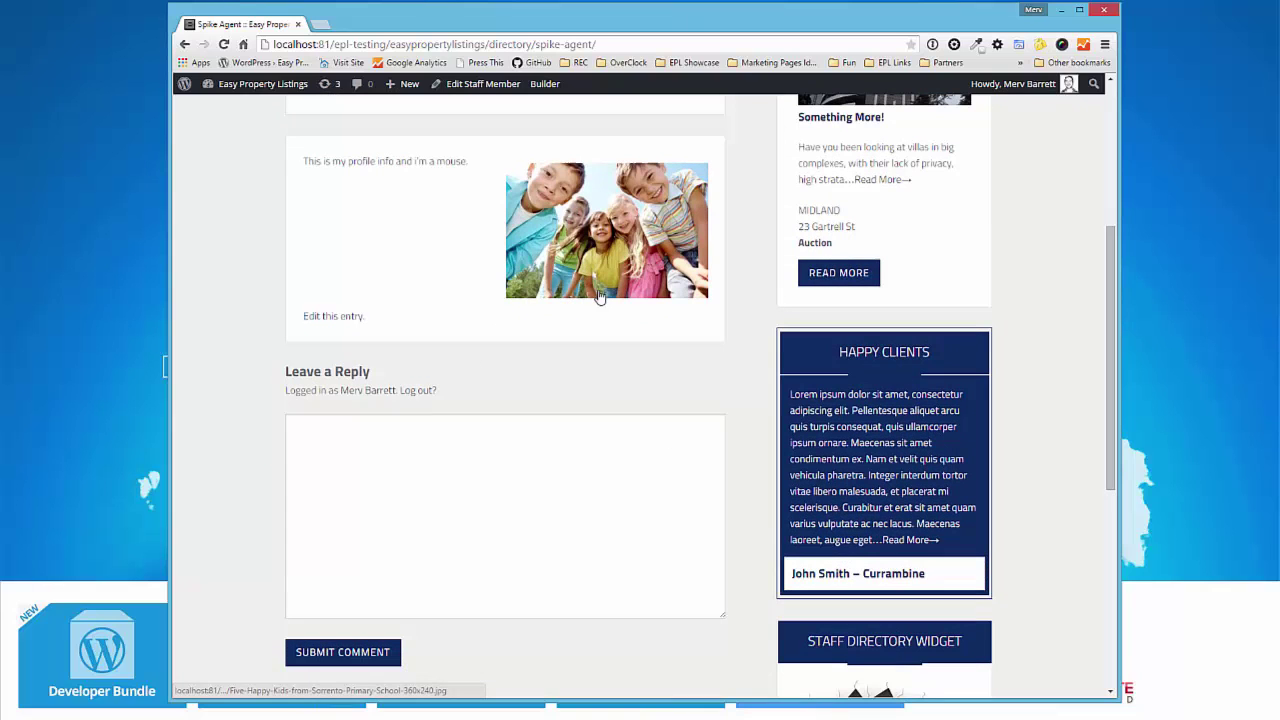
pyautogui.scroll(3, 593, 372)
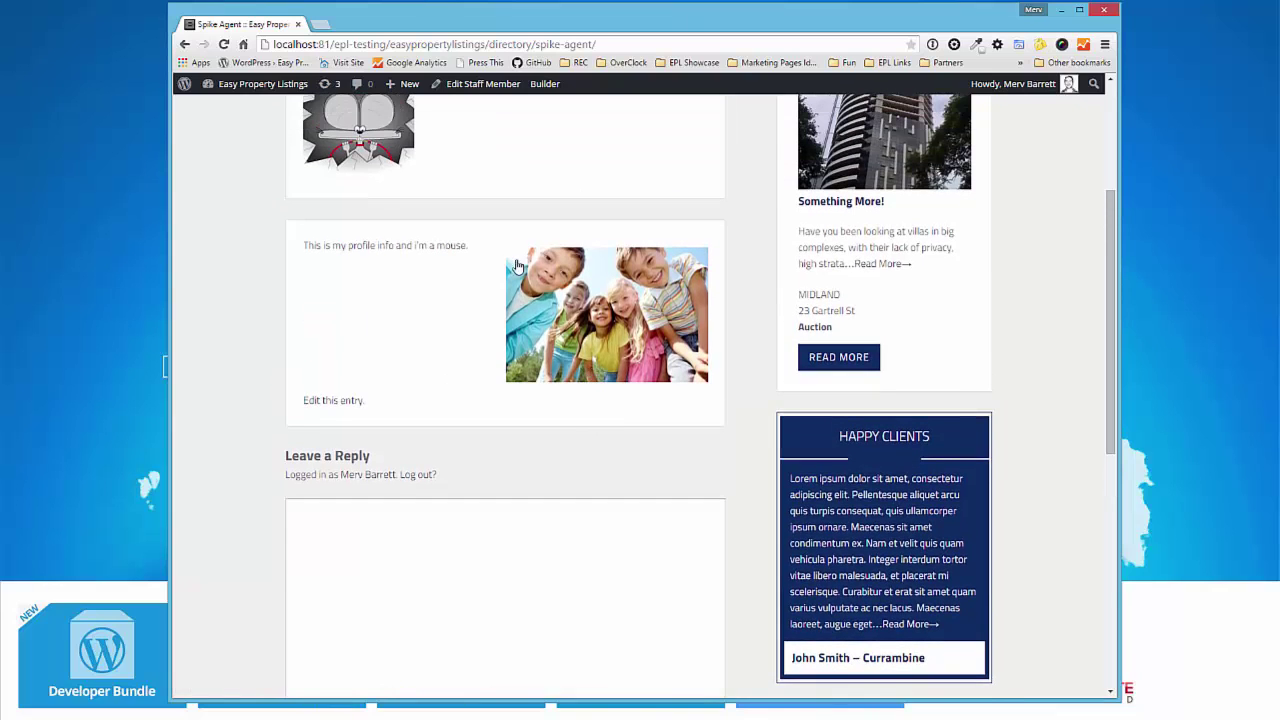
pyautogui.scroll(1, 529, 304)
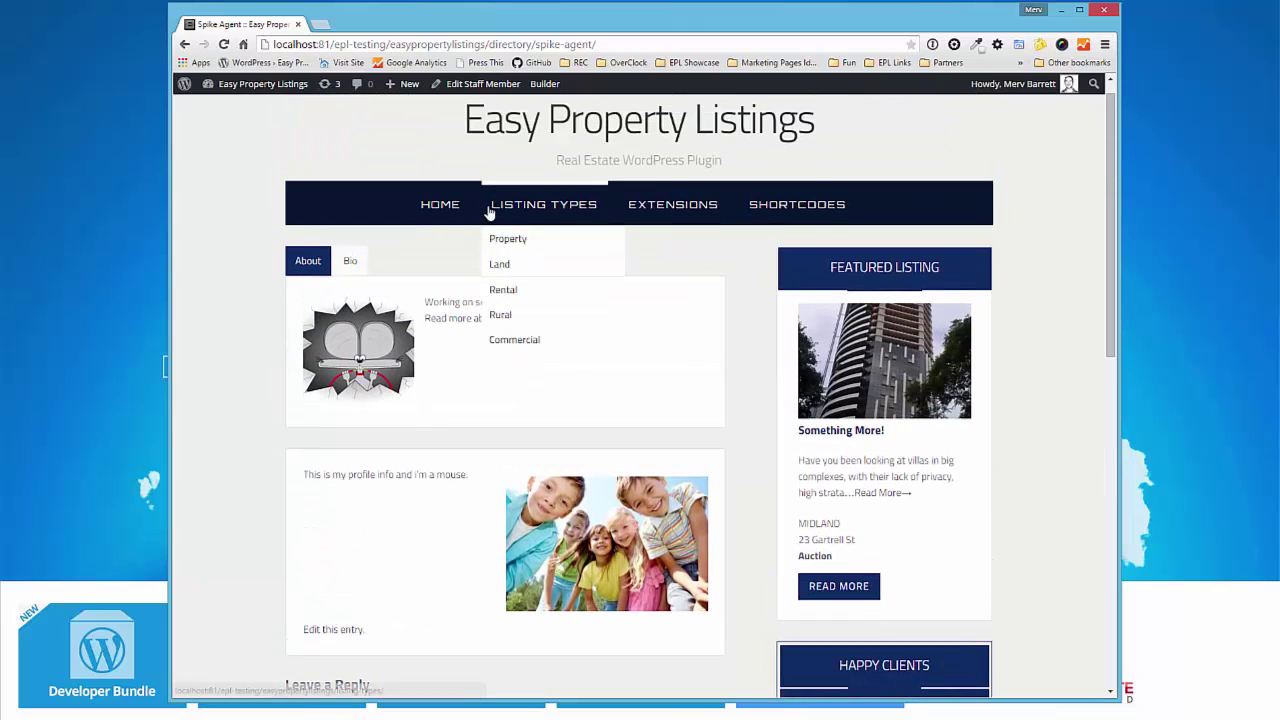
# - Open another staff member's public page from the dashboard and scroll through it
pyautogui.click(257, 110)
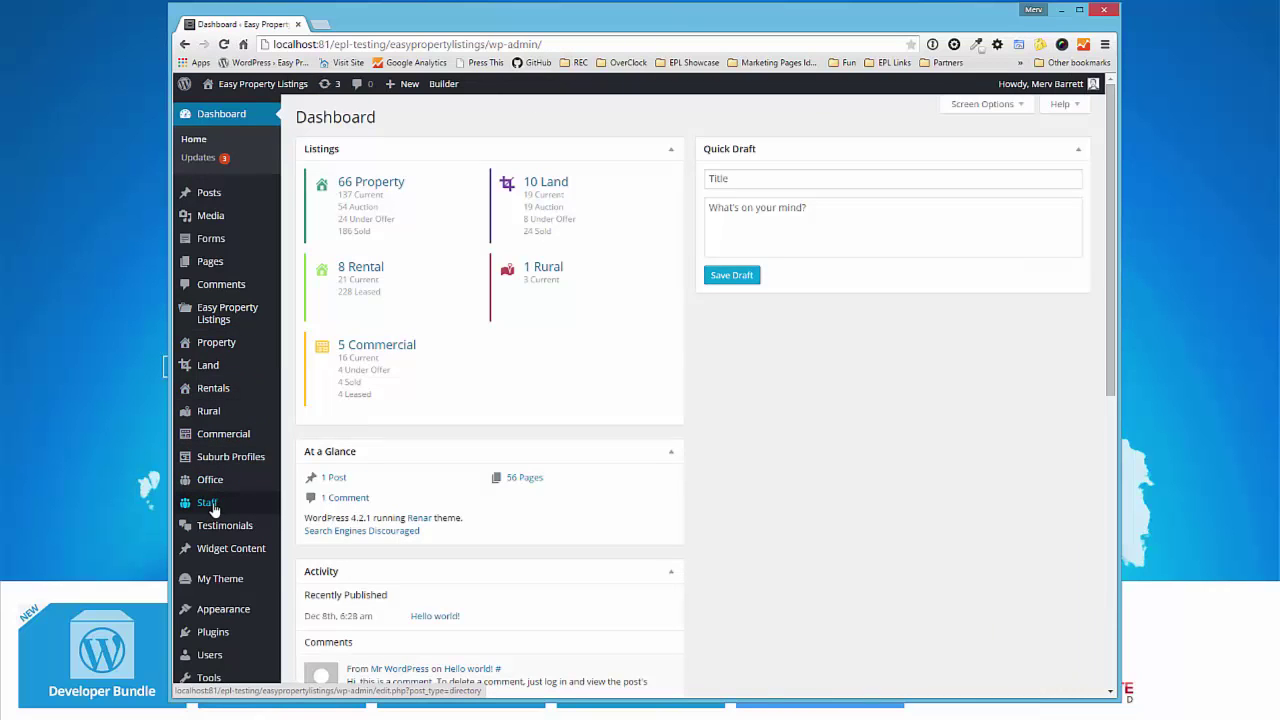
pyautogui.moveTo(209, 506)
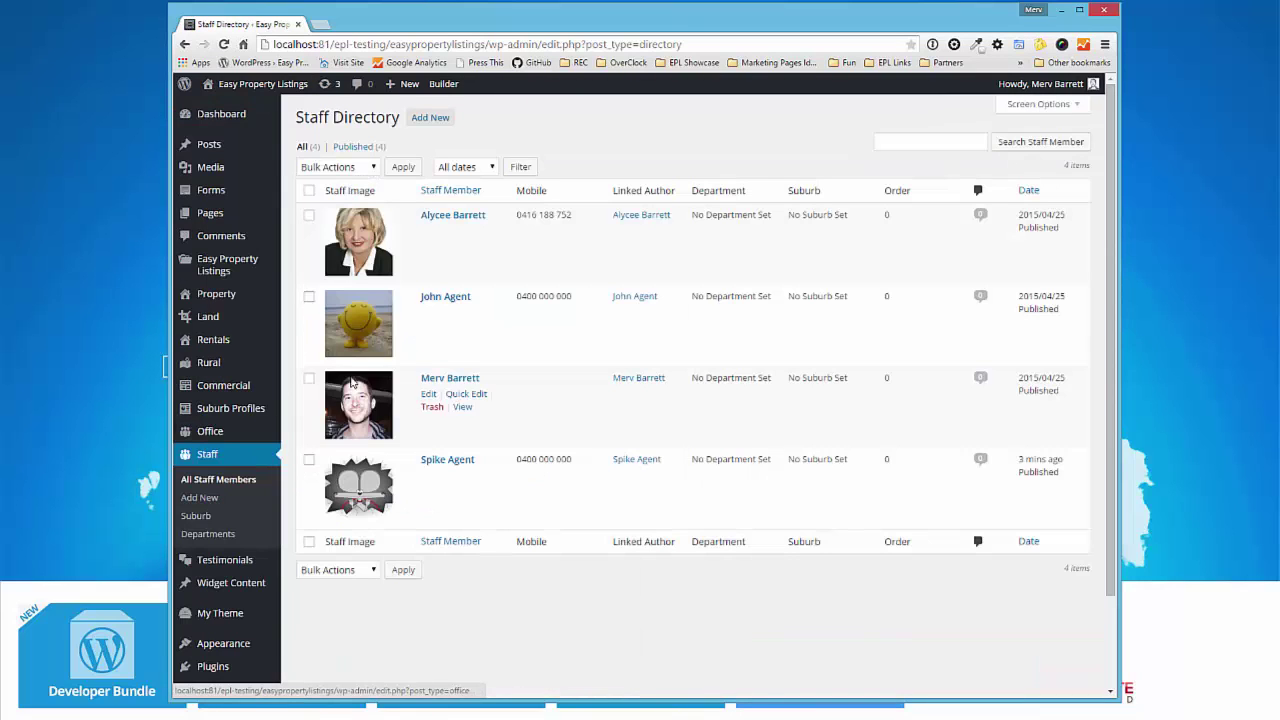
pyautogui.click(463, 407)
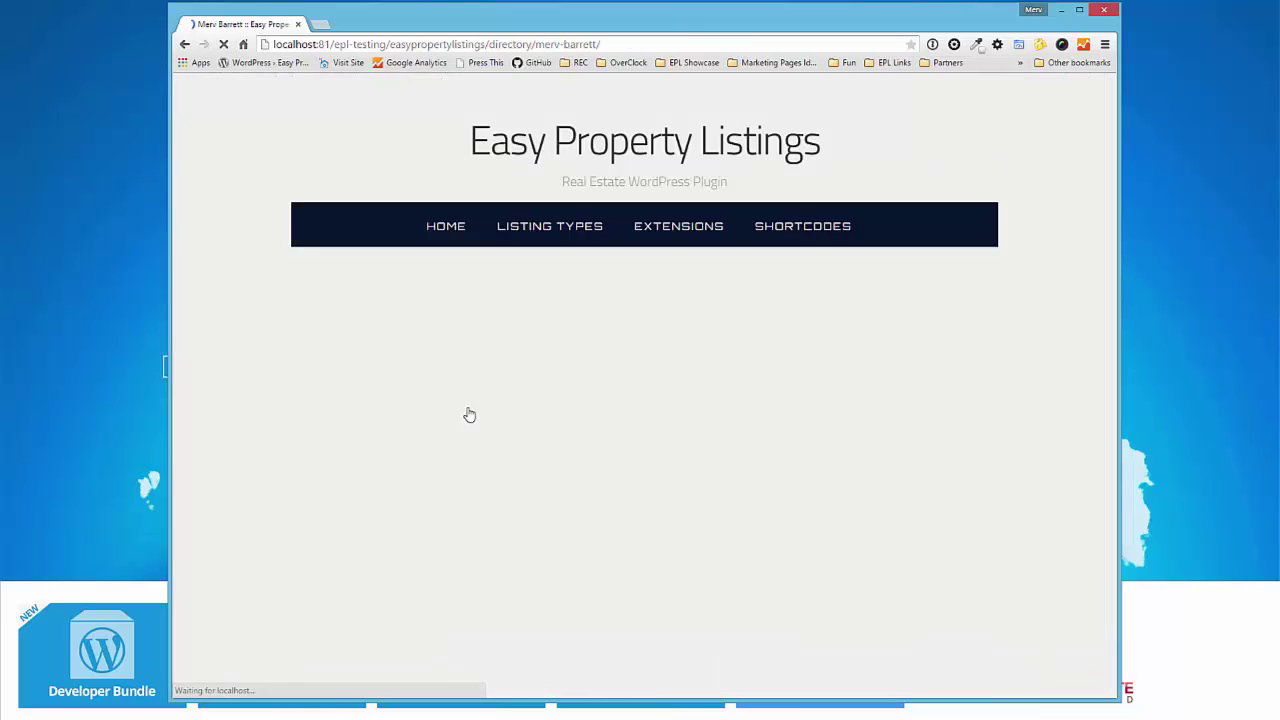
pyautogui.scroll(-3, 677, 434)
pyautogui.scroll(-2, 382, 231)
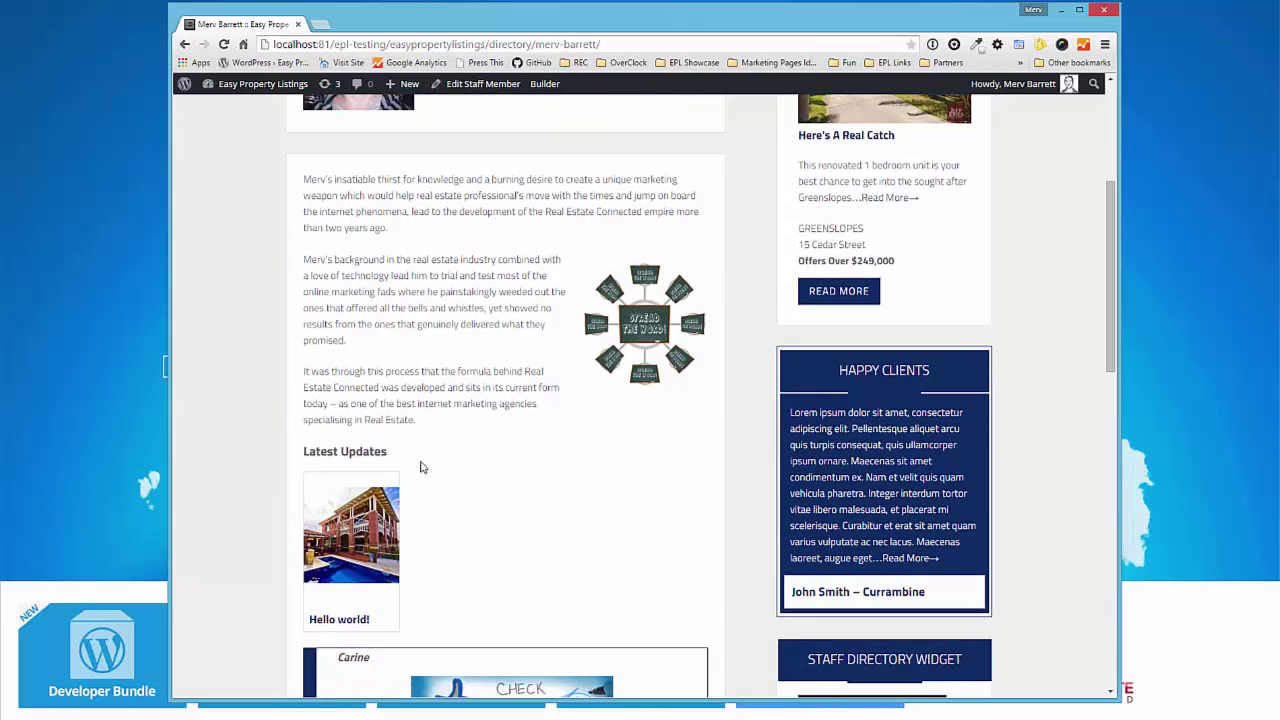
pyautogui.scroll(-1, 546, 371)
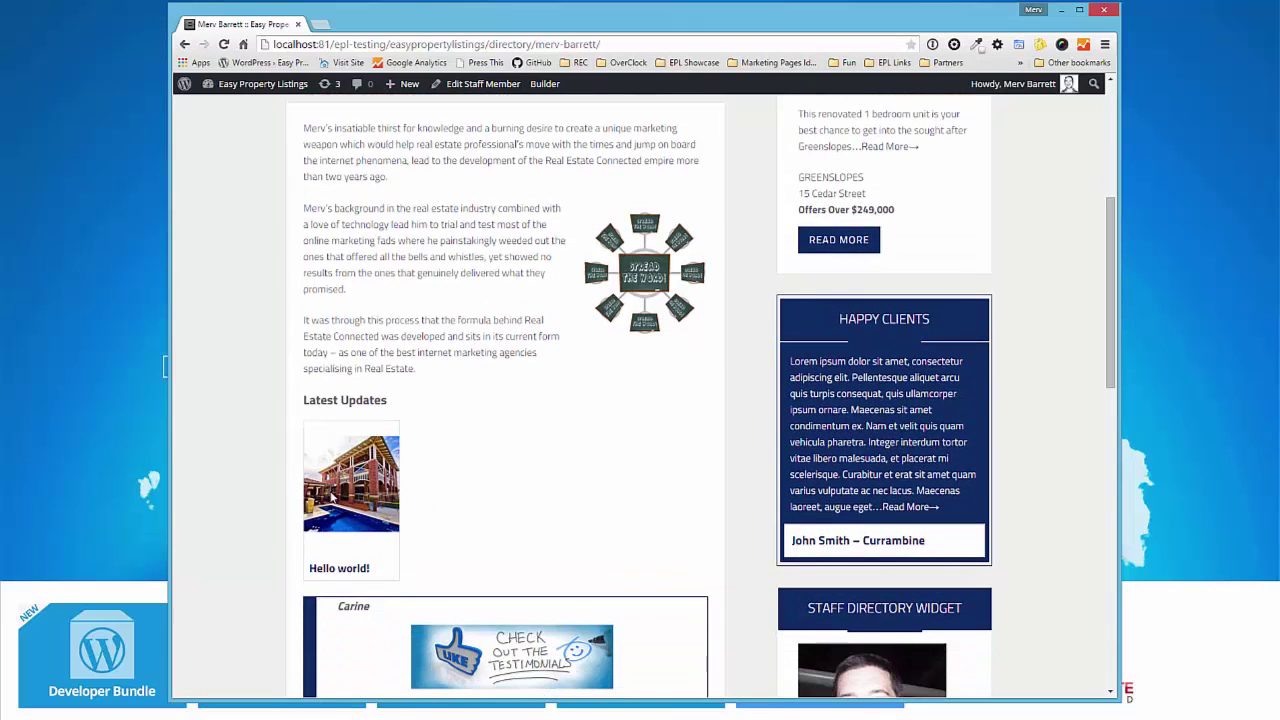
pyautogui.scroll(-4, 231, 483)
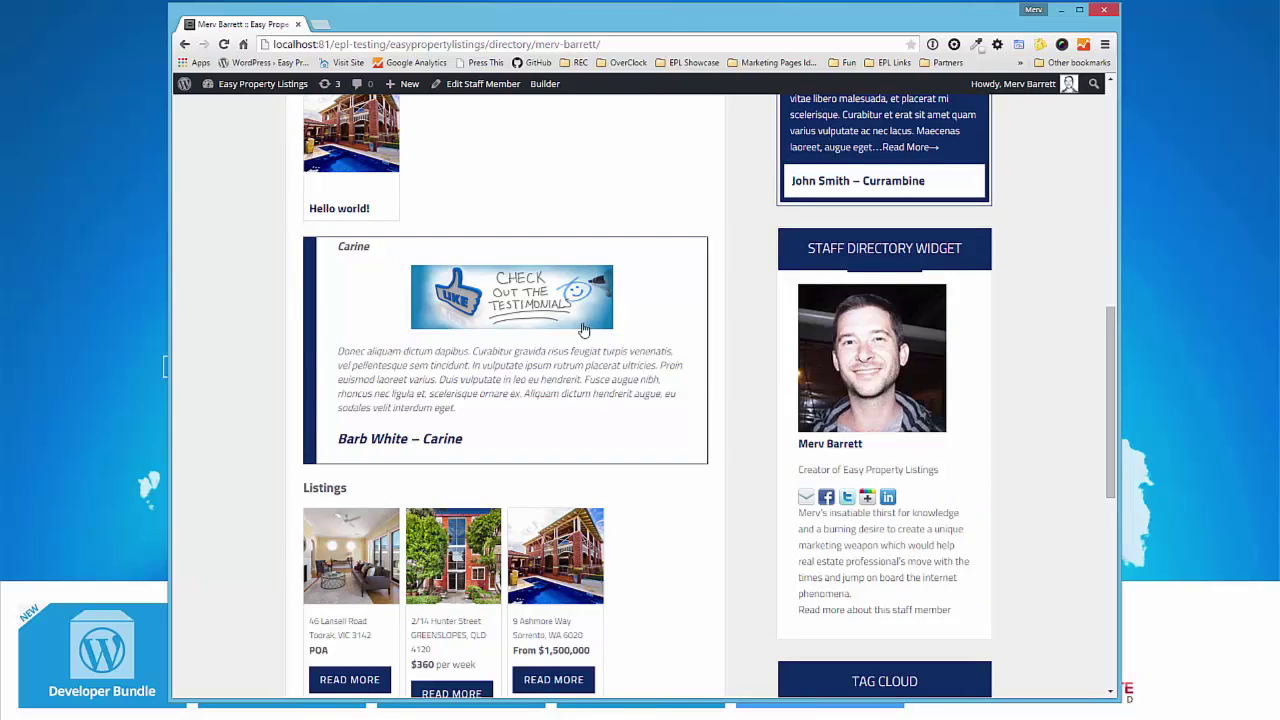
pyautogui.scroll(-2, 607, 350)
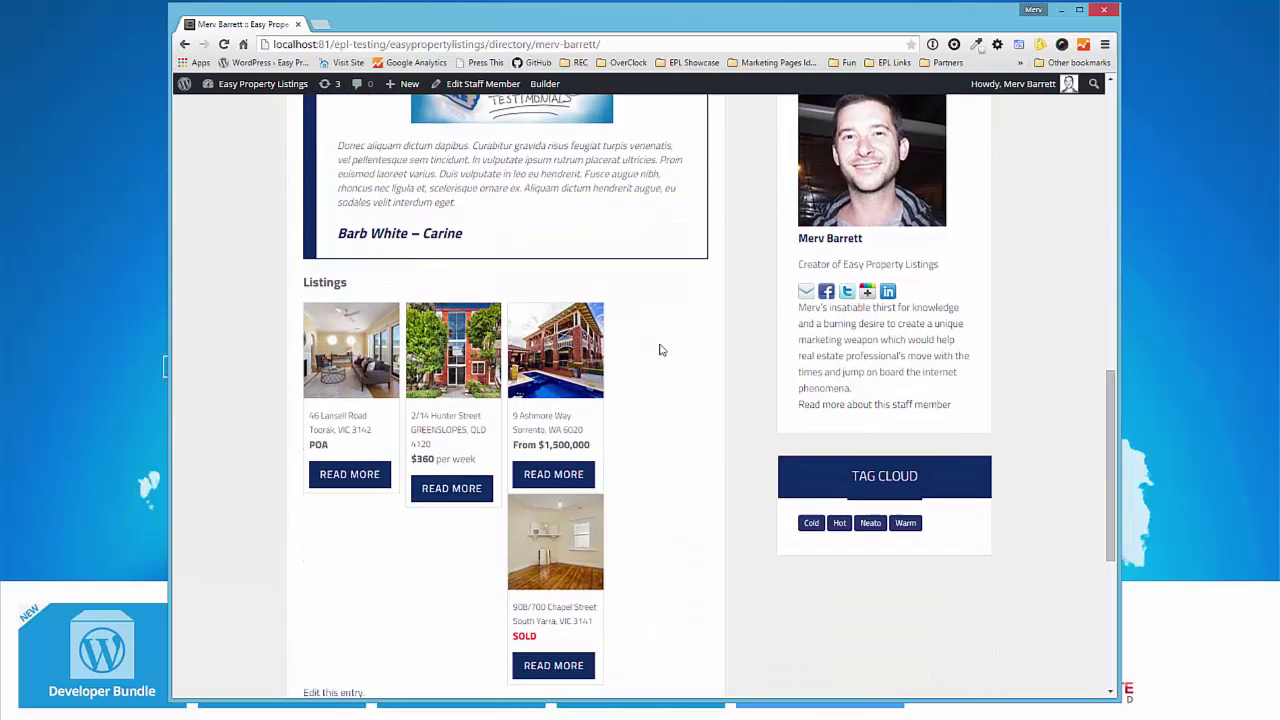
pyautogui.rightClick(607, 479)
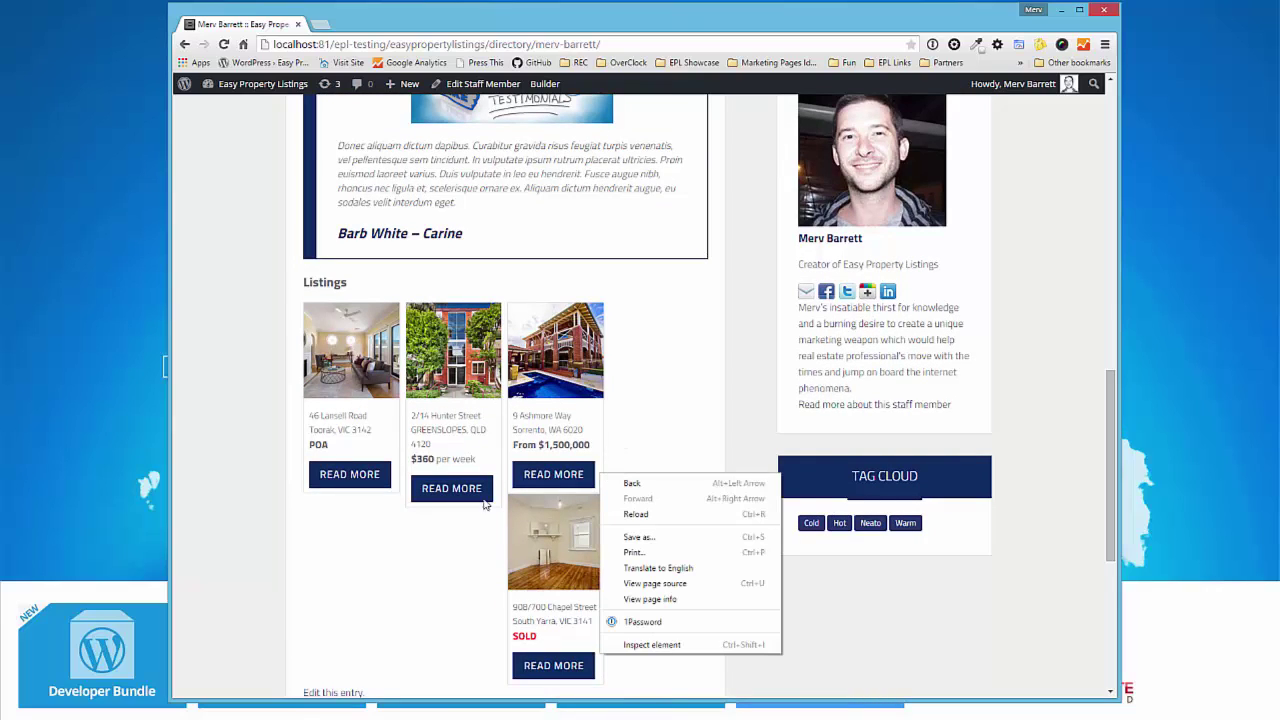
pyautogui.click(210, 420)
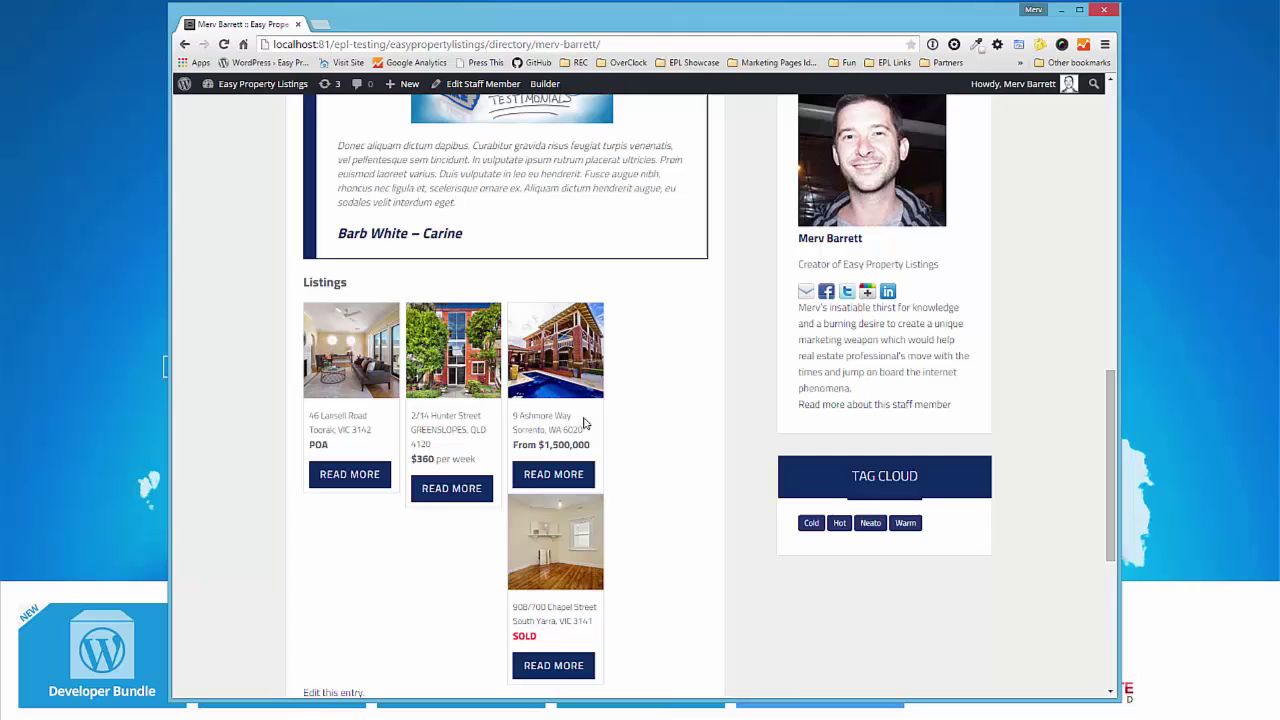
pyautogui.scroll(5, 335, 395)
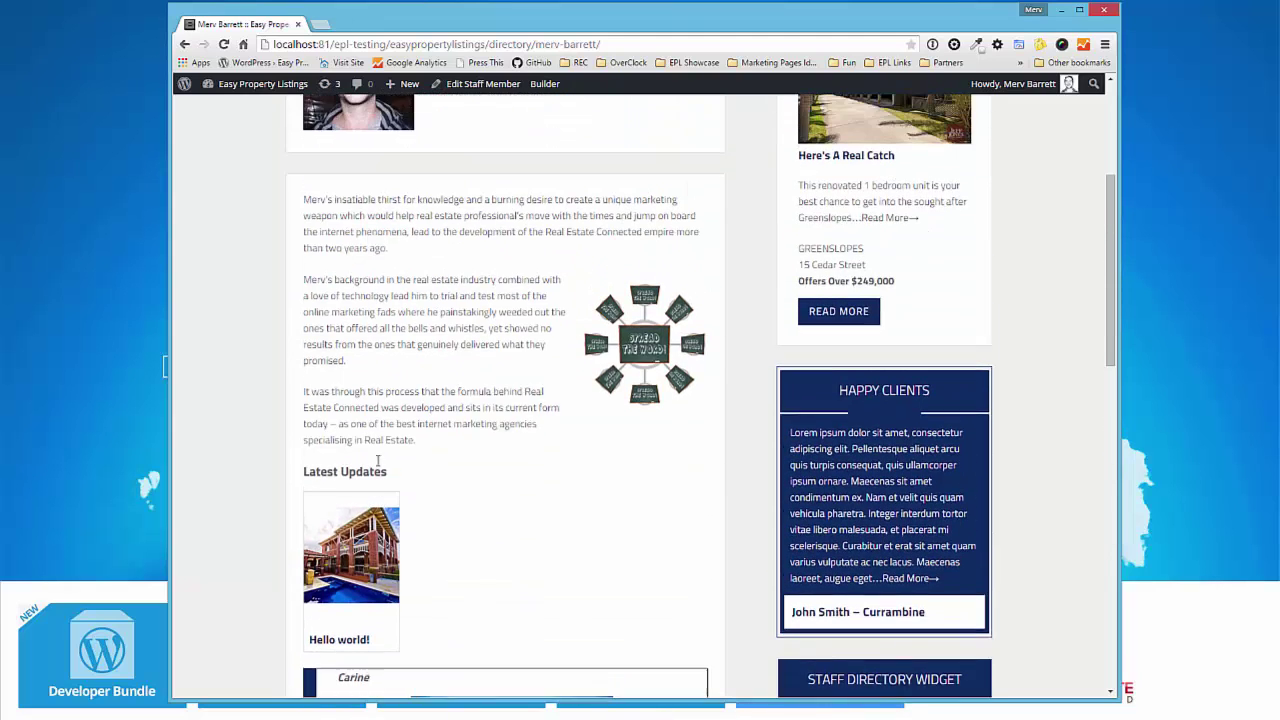
pyautogui.scroll(2, 329, 418)
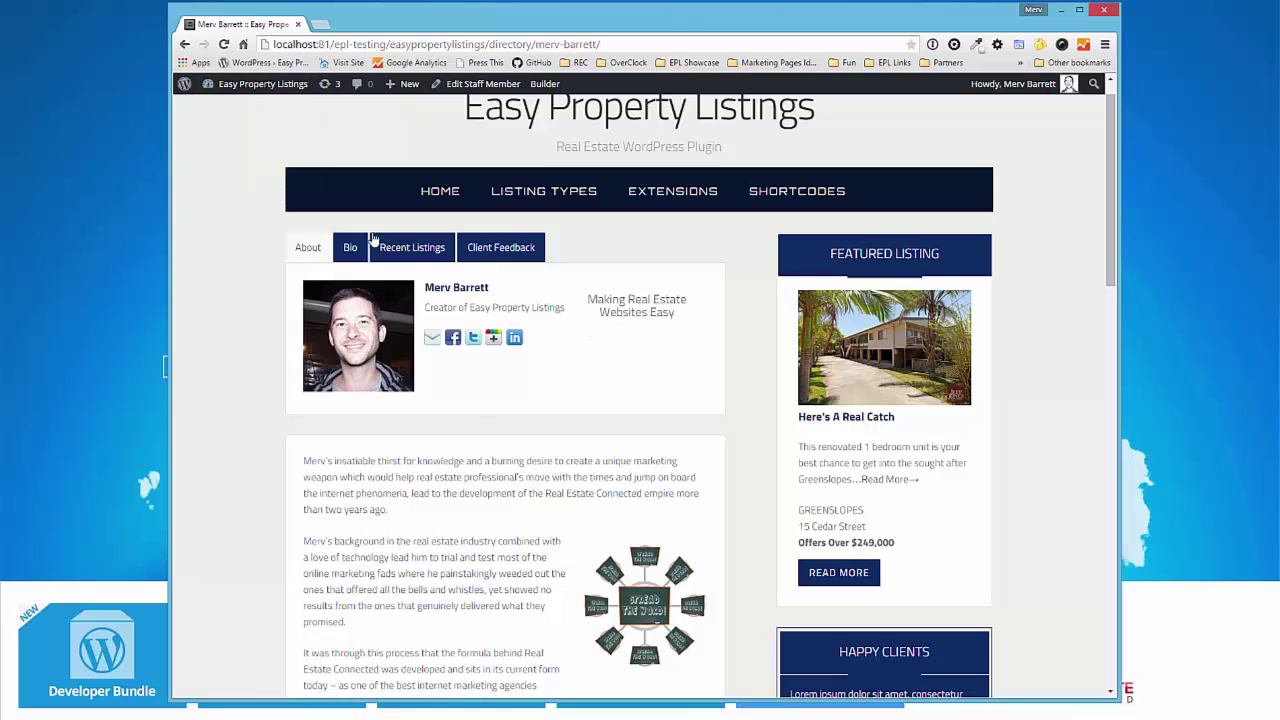
# - Cycle through the Bio, Recent Listings and Client Feedback tabs, ending on About
pyautogui.click(353, 254)
pyautogui.click(425, 250)
pyautogui.click(487, 252)
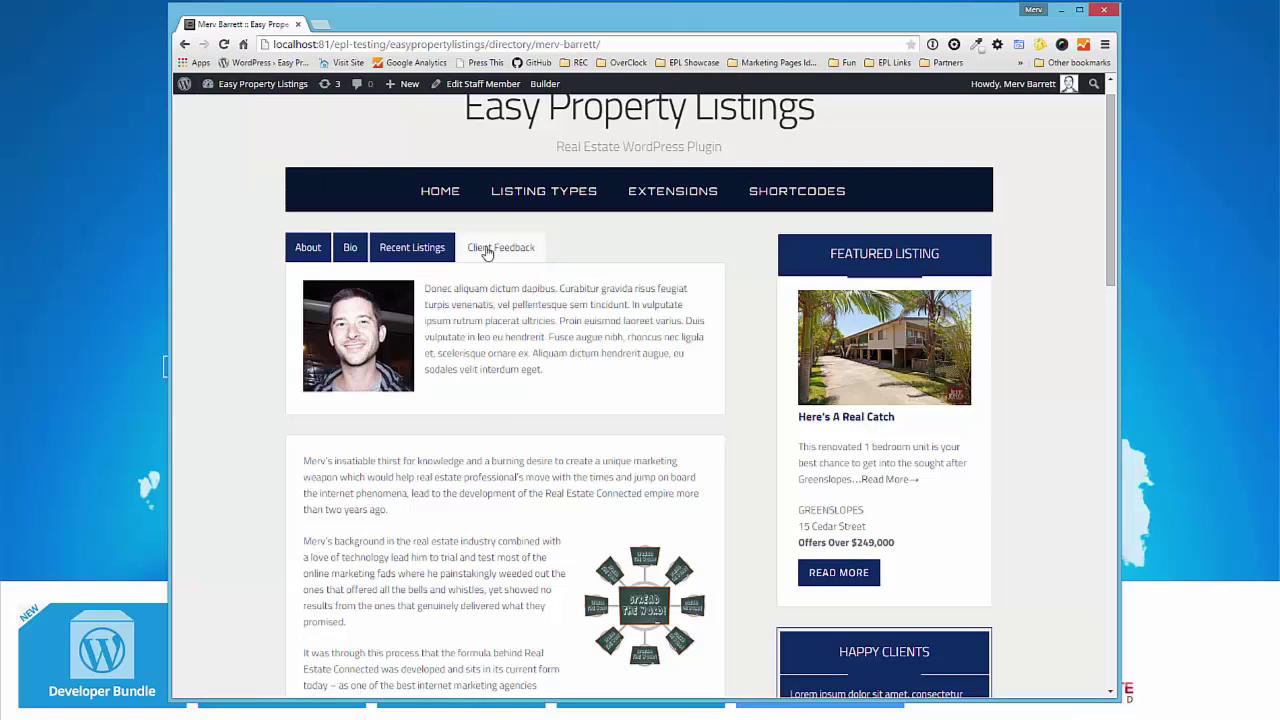
pyautogui.click(314, 258)
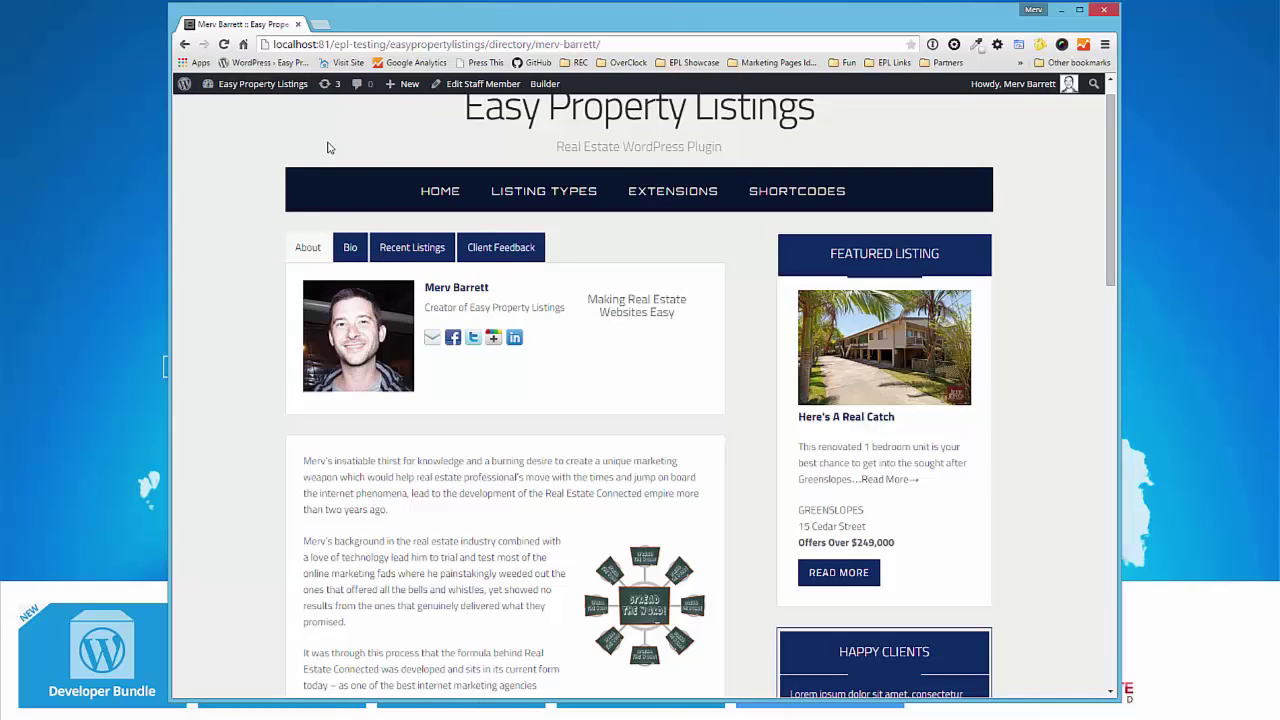
# - Open the Easy Property Listings Extensions settings in a new dashboard tab
pyautogui.moveTo(262, 84)
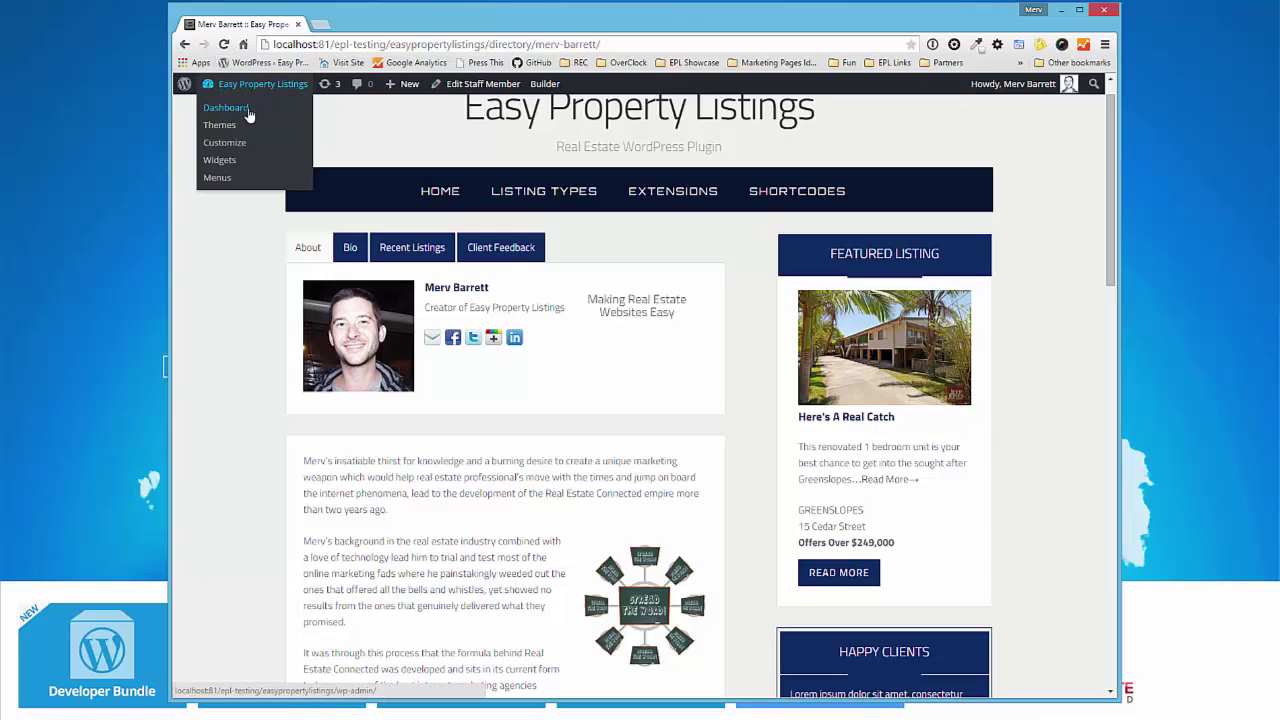
pyautogui.middleClick(249, 116)
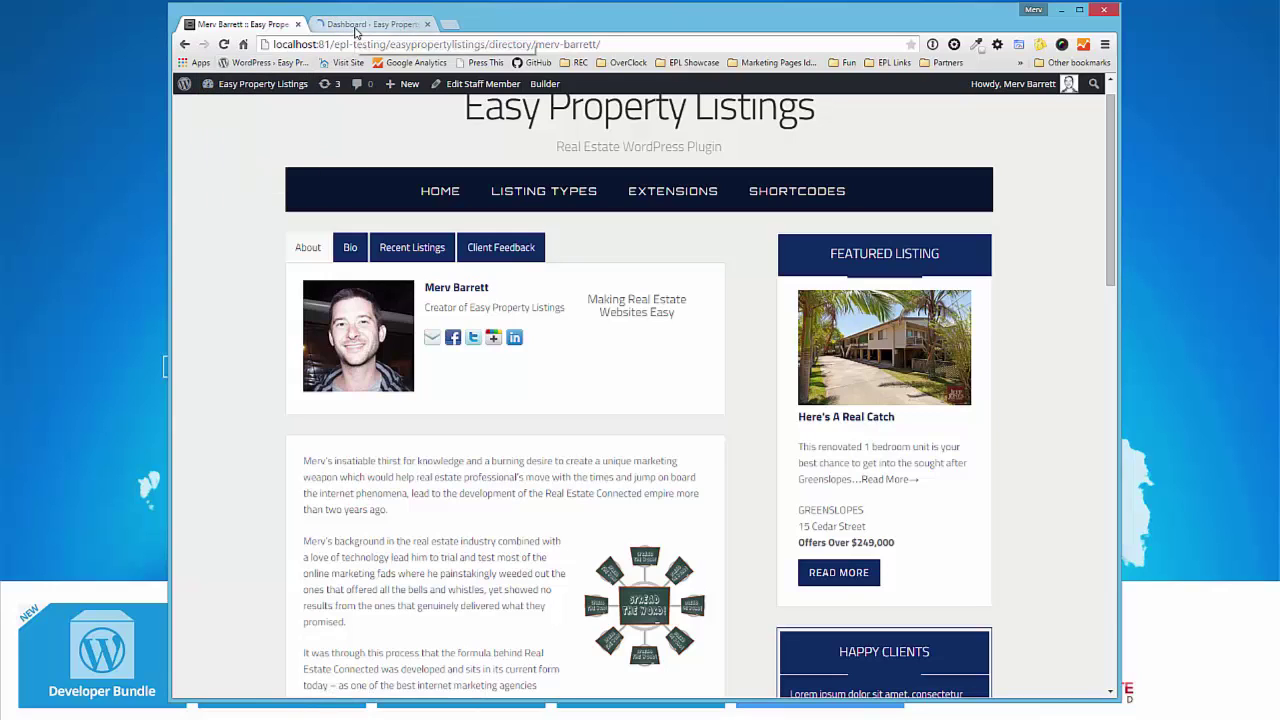
pyautogui.click(345, 24)
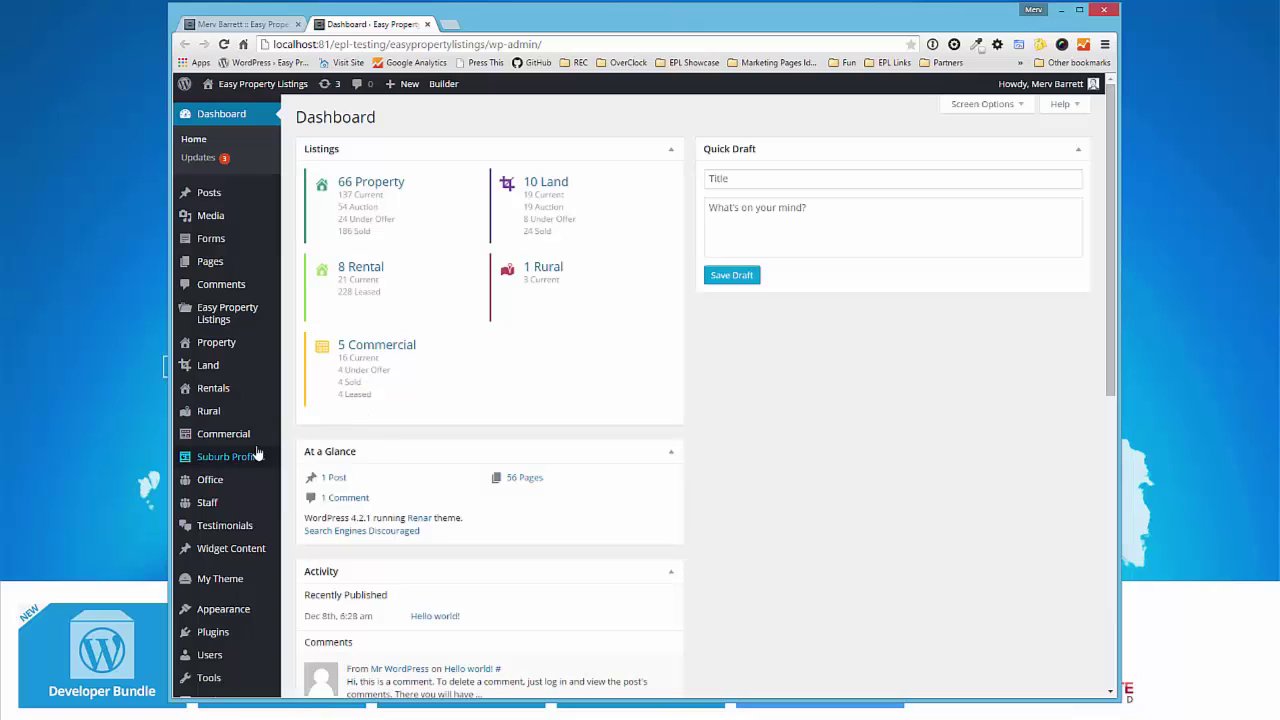
pyautogui.moveTo(229, 320)
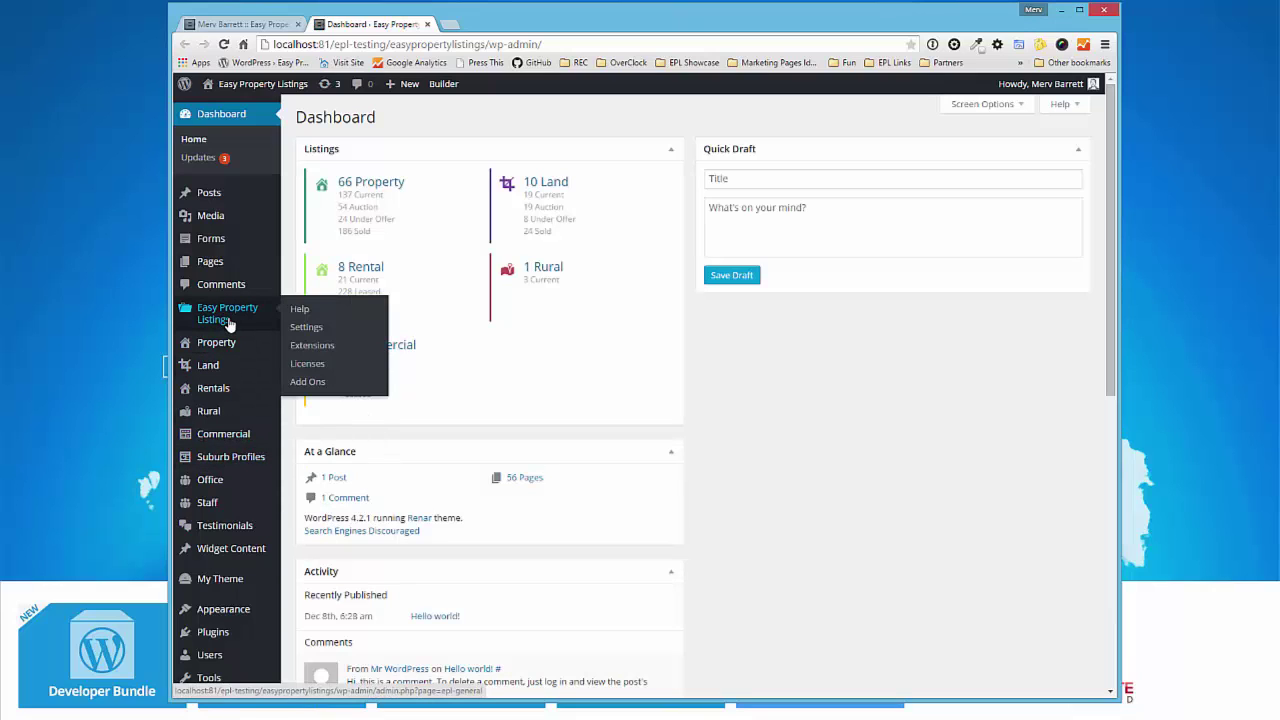
pyautogui.click(308, 352)
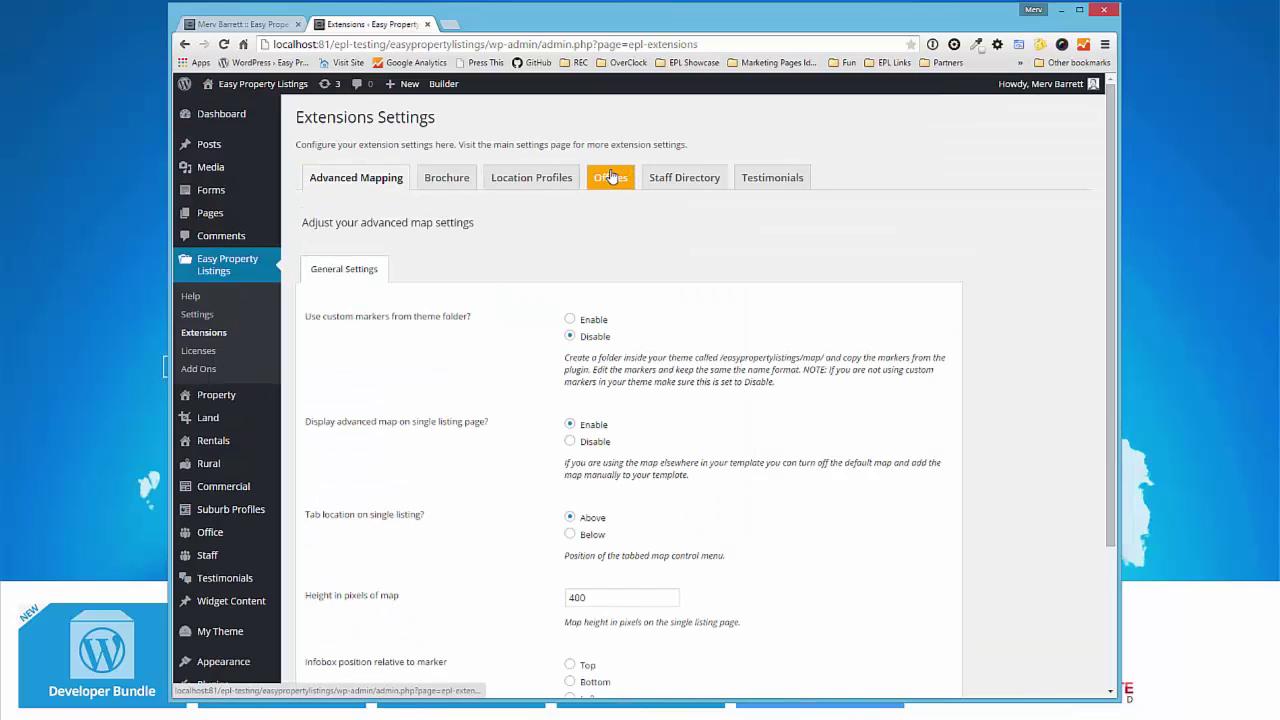
# - Set the Staff Directory Staff Box Style to Bio and save the changes
pyautogui.click(686, 185)
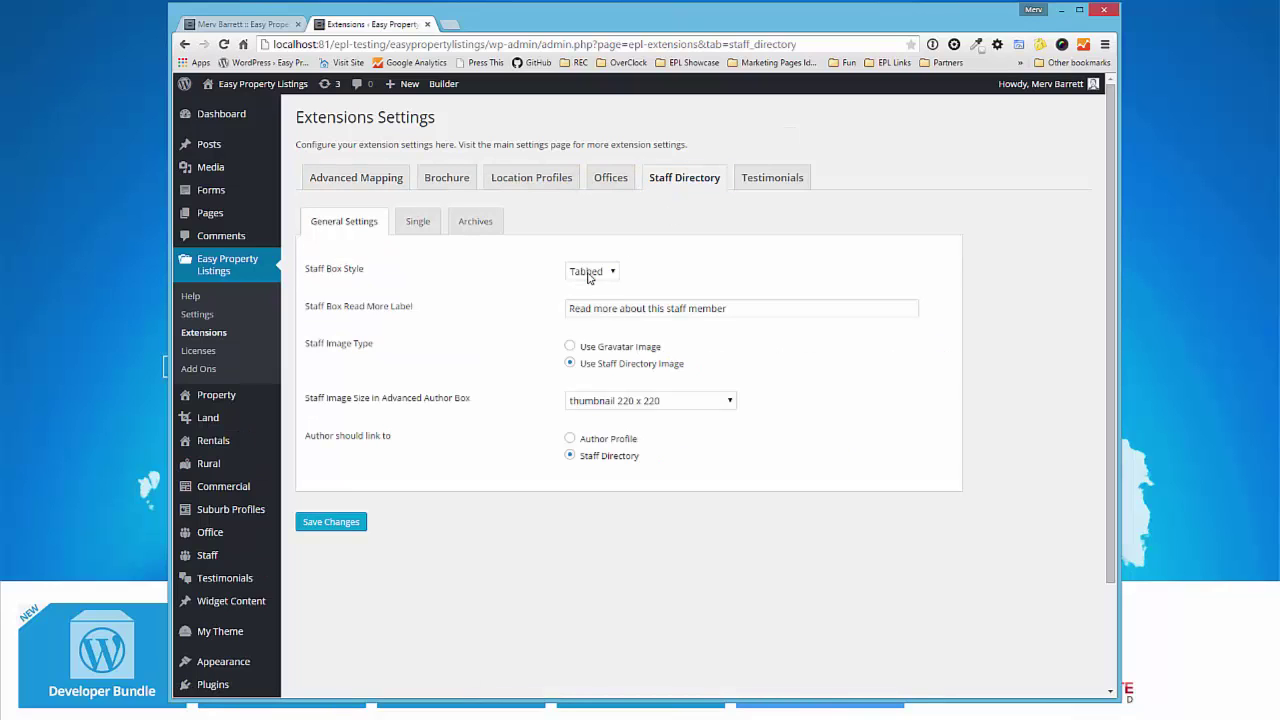
pyautogui.click(604, 274)
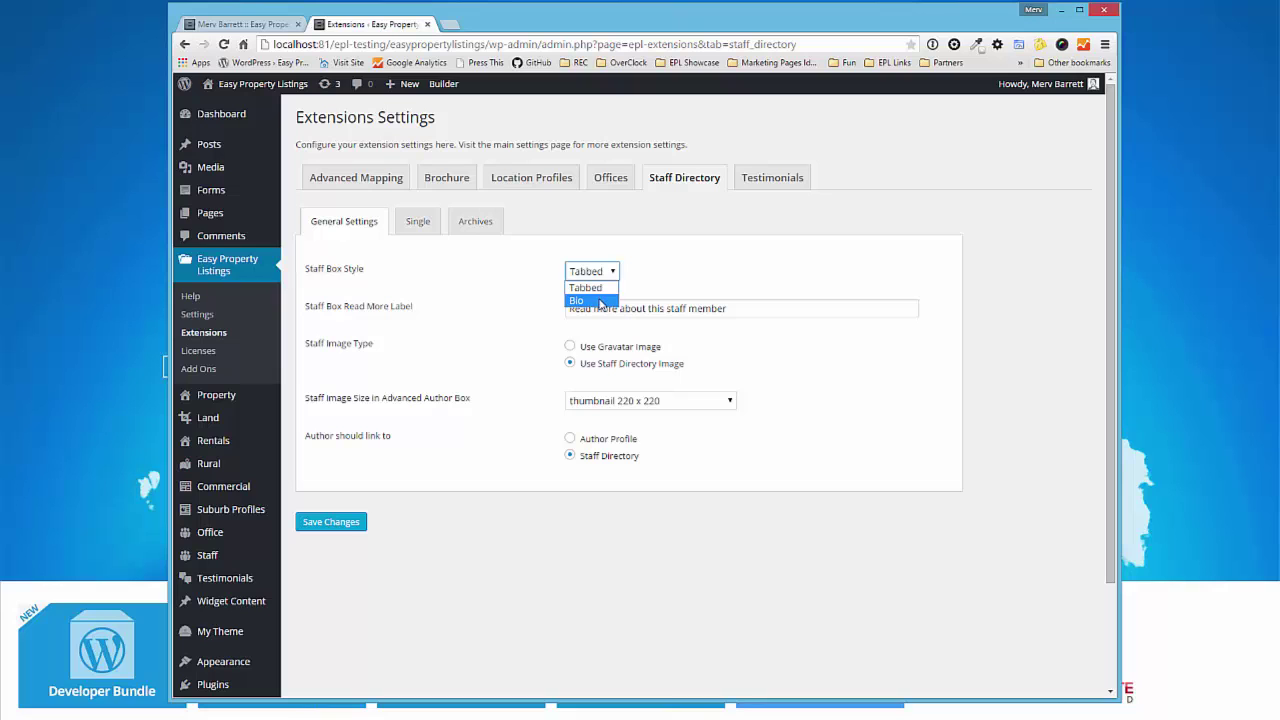
pyautogui.click(601, 301)
pyautogui.click(331, 521)
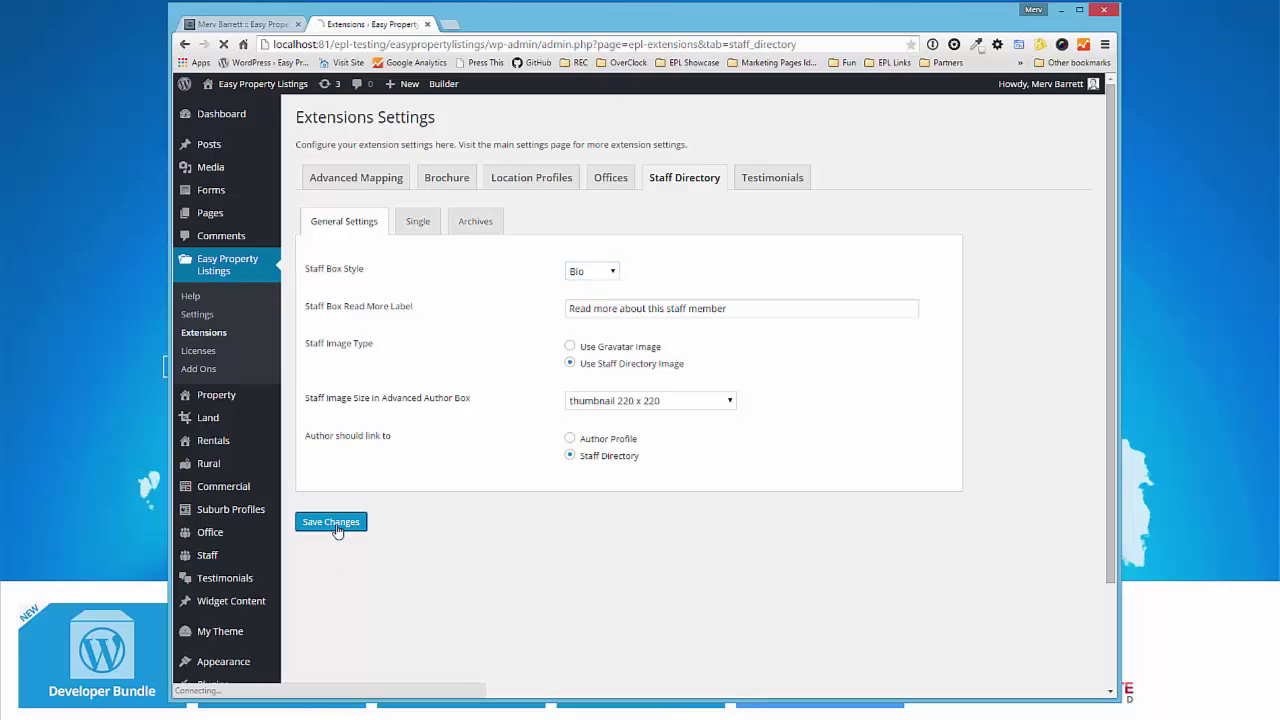
# - Reload the staff page to show the Bio-style author box with its read-more link
pyautogui.click(278, 28)
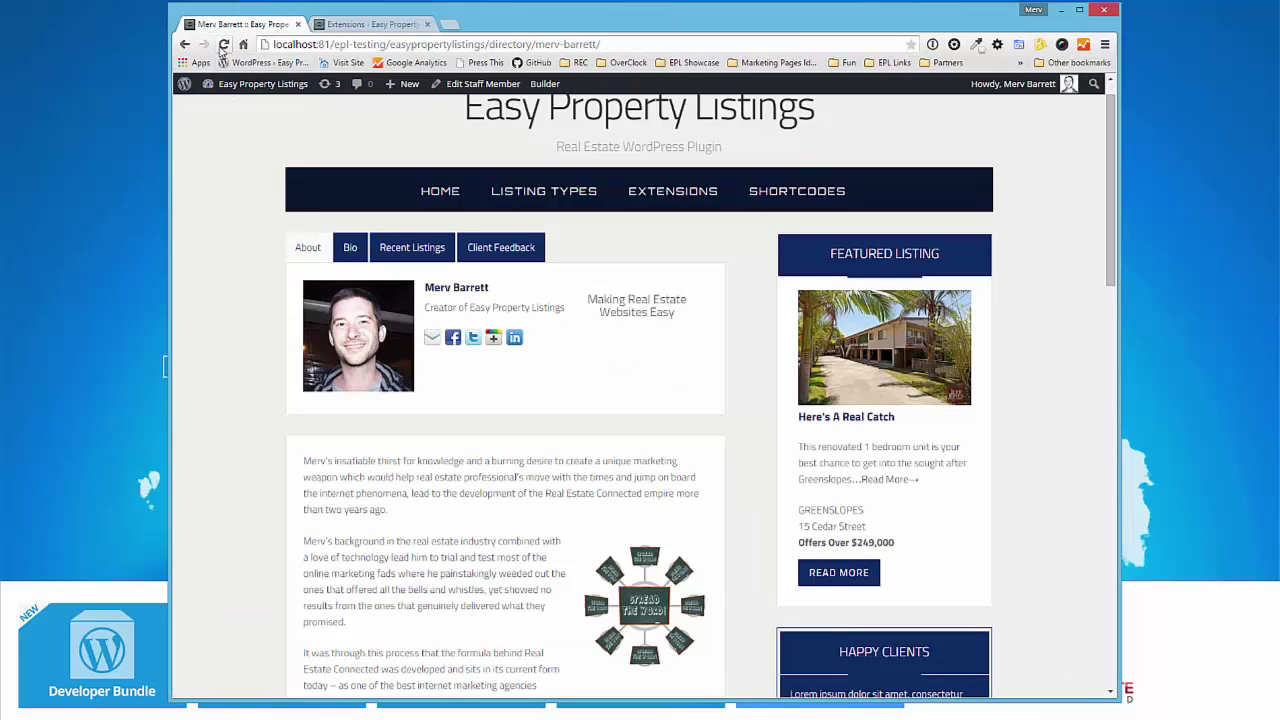
pyautogui.press('F5')
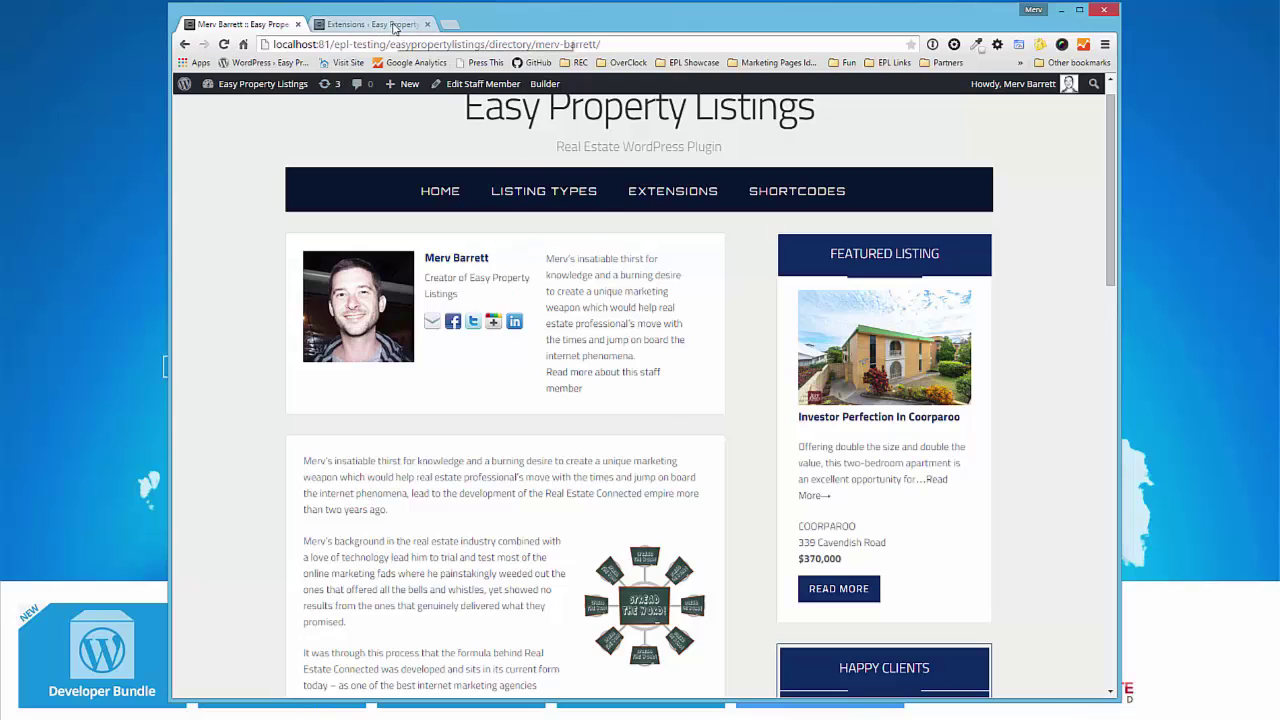
pyautogui.click(395, 25)
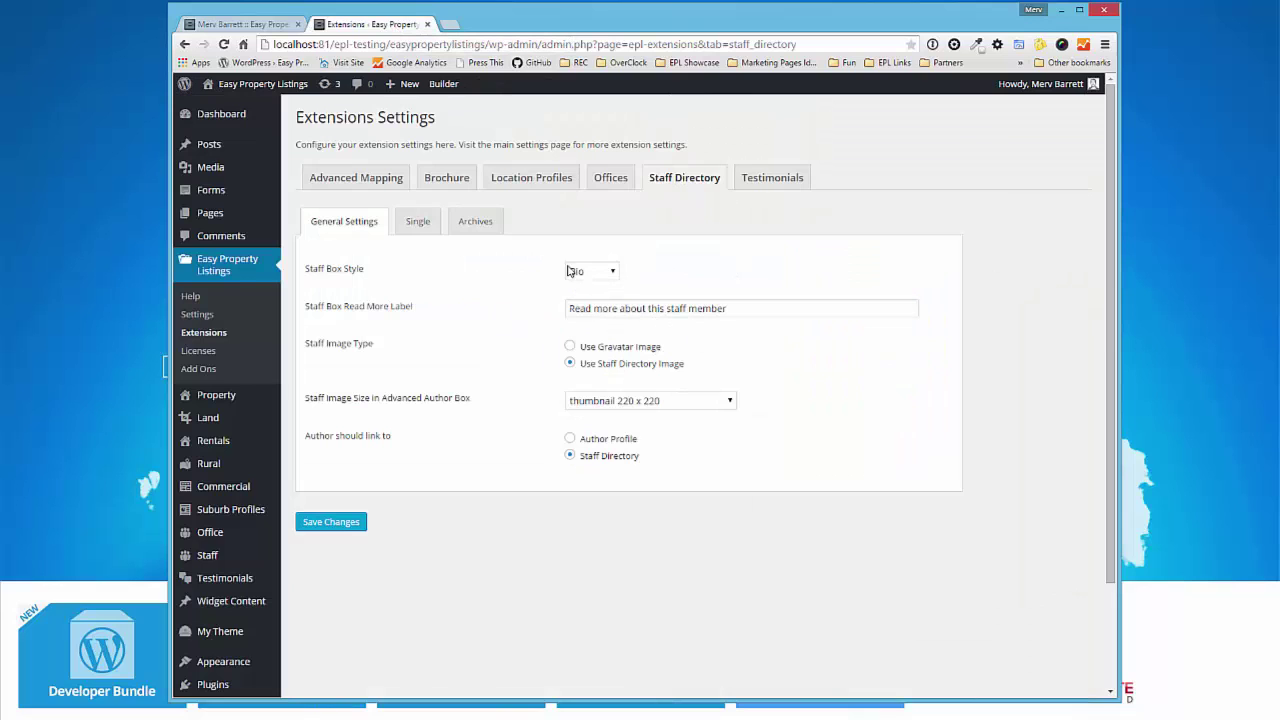
pyautogui.click(258, 24)
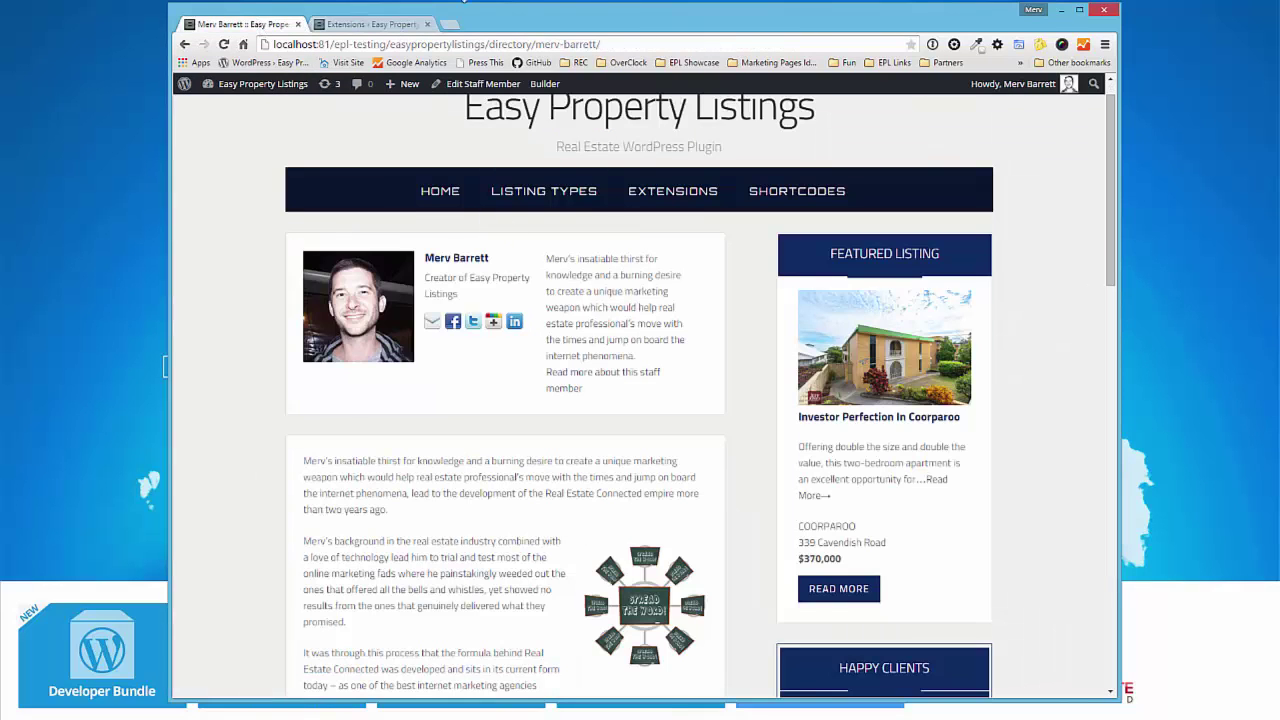
# - Set Staff Single Author Page Style to Big Image, save, and reload the staff page
pyautogui.click(410, 26)
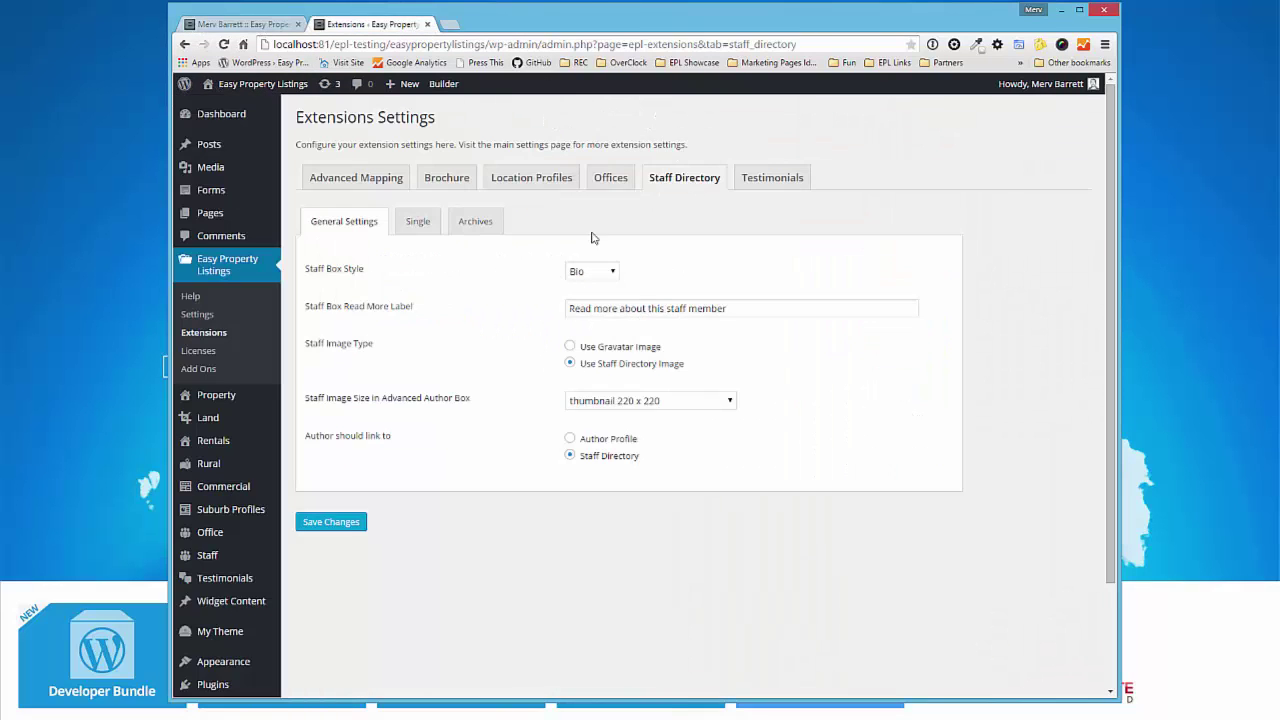
pyautogui.click(420, 230)
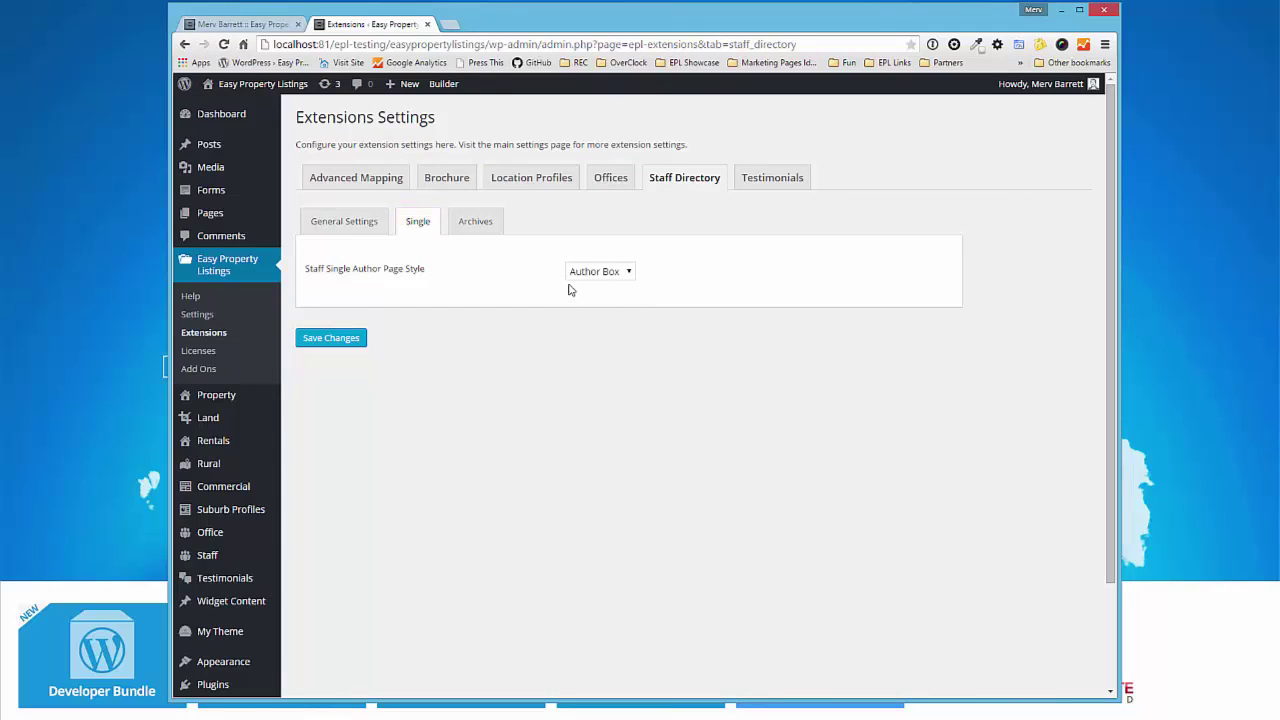
pyautogui.click(598, 272)
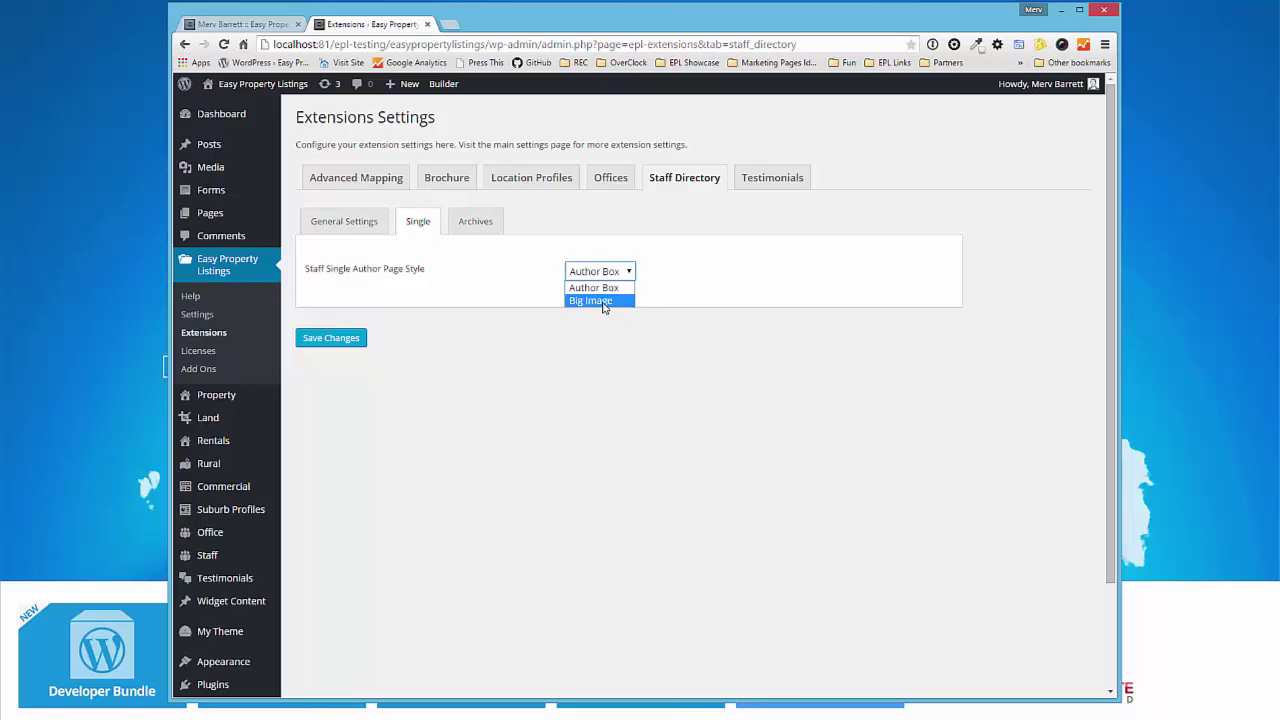
pyautogui.click(603, 301)
pyautogui.click(337, 342)
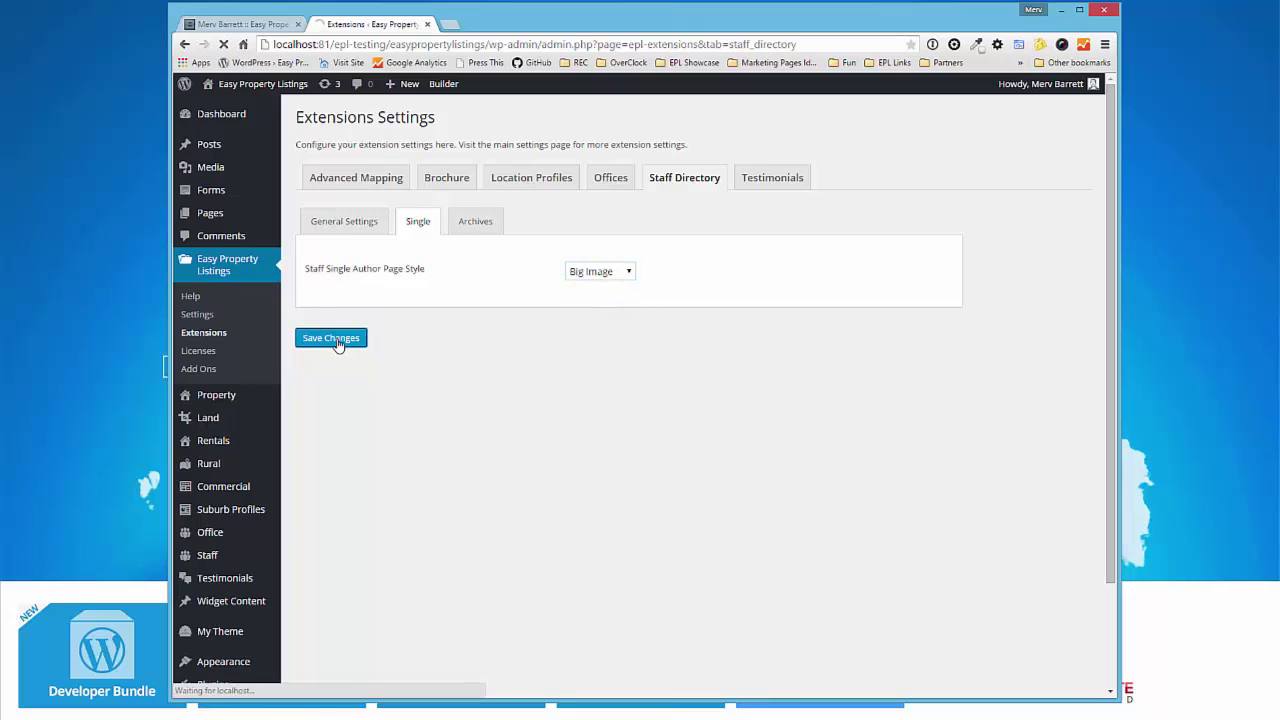
pyautogui.click(255, 24)
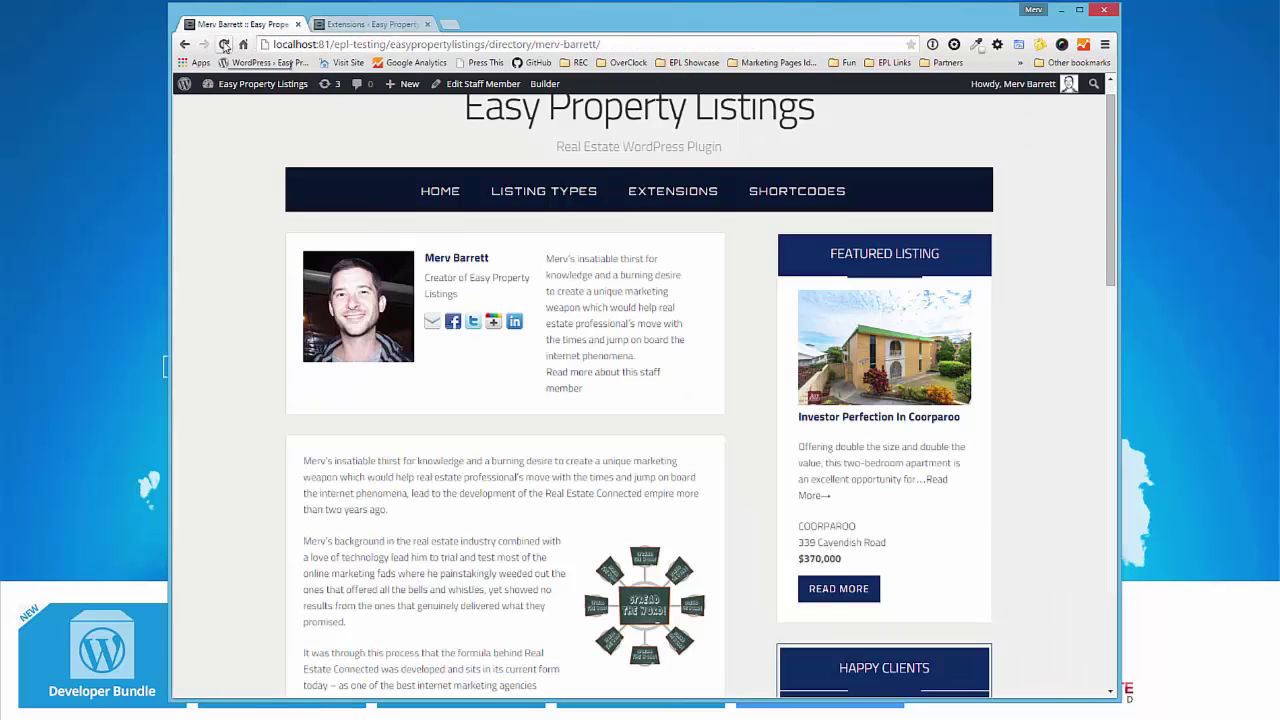
pyautogui.click(224, 45)
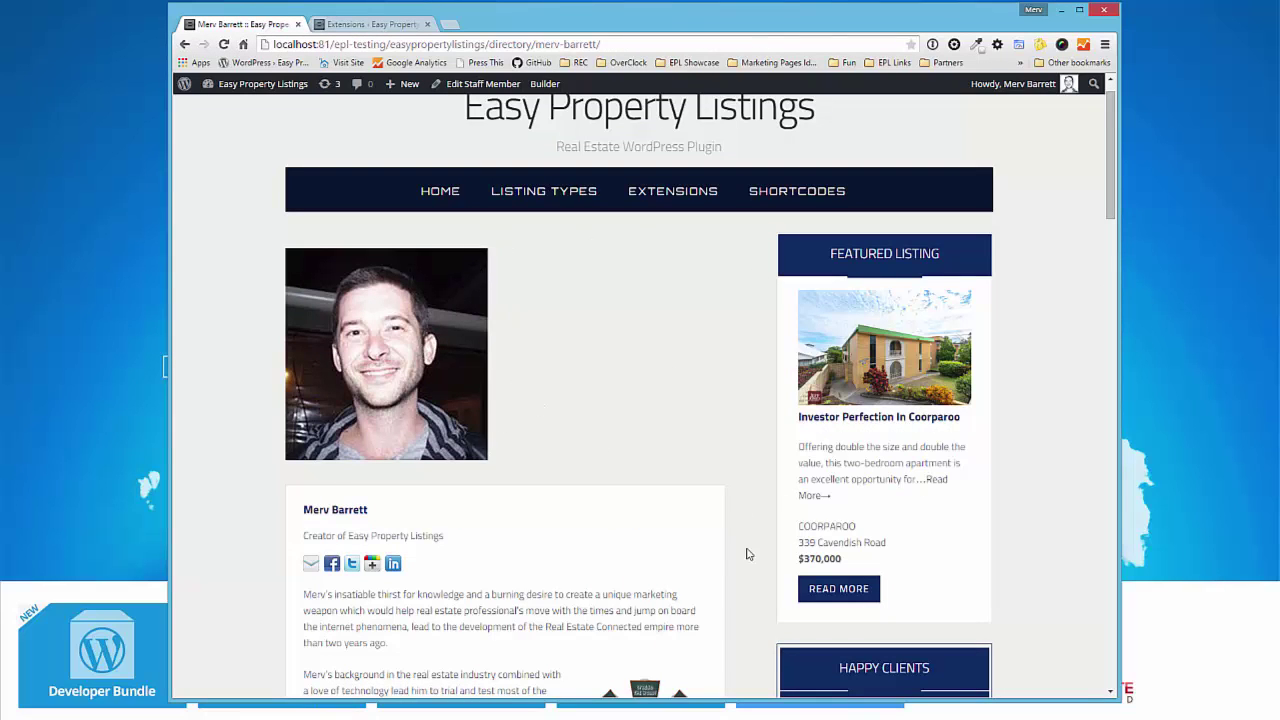
# - Review the staff page, then trim the URL to load /directory/ listing four staff
pyautogui.scroll(-5, 529, 547)
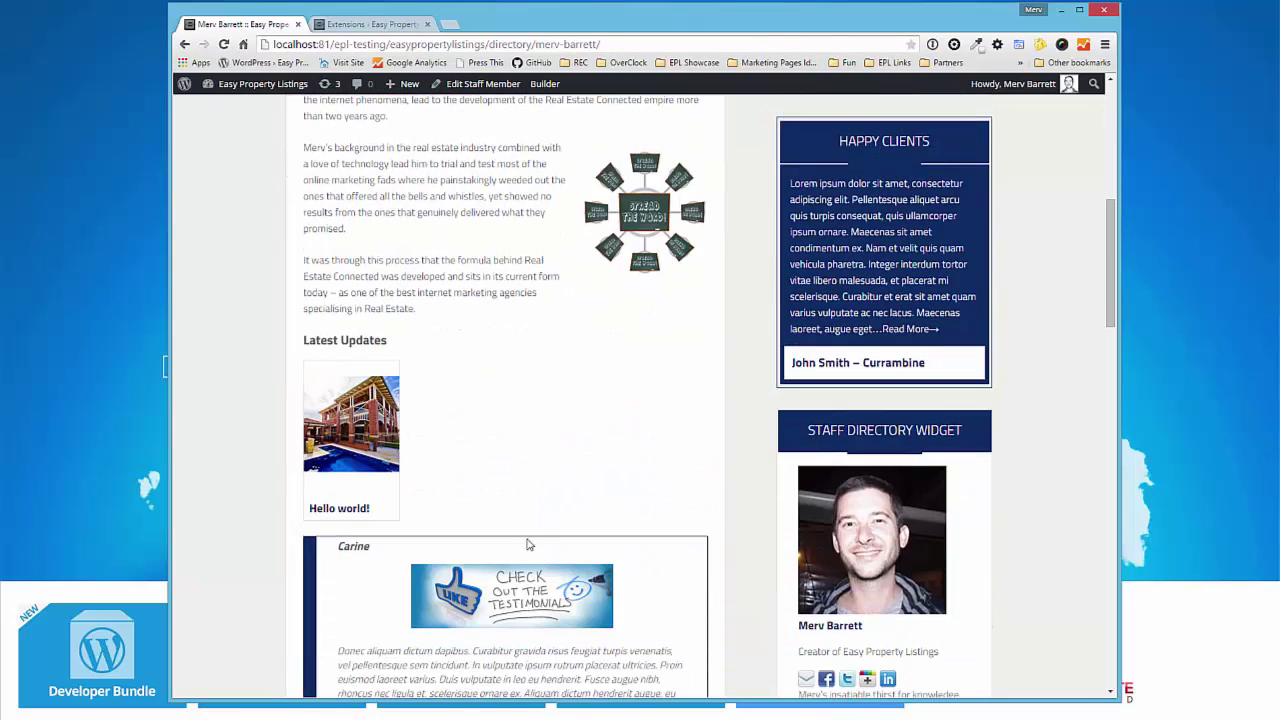
pyautogui.scroll(-4, 760, 491)
pyautogui.scroll(8, 760, 491)
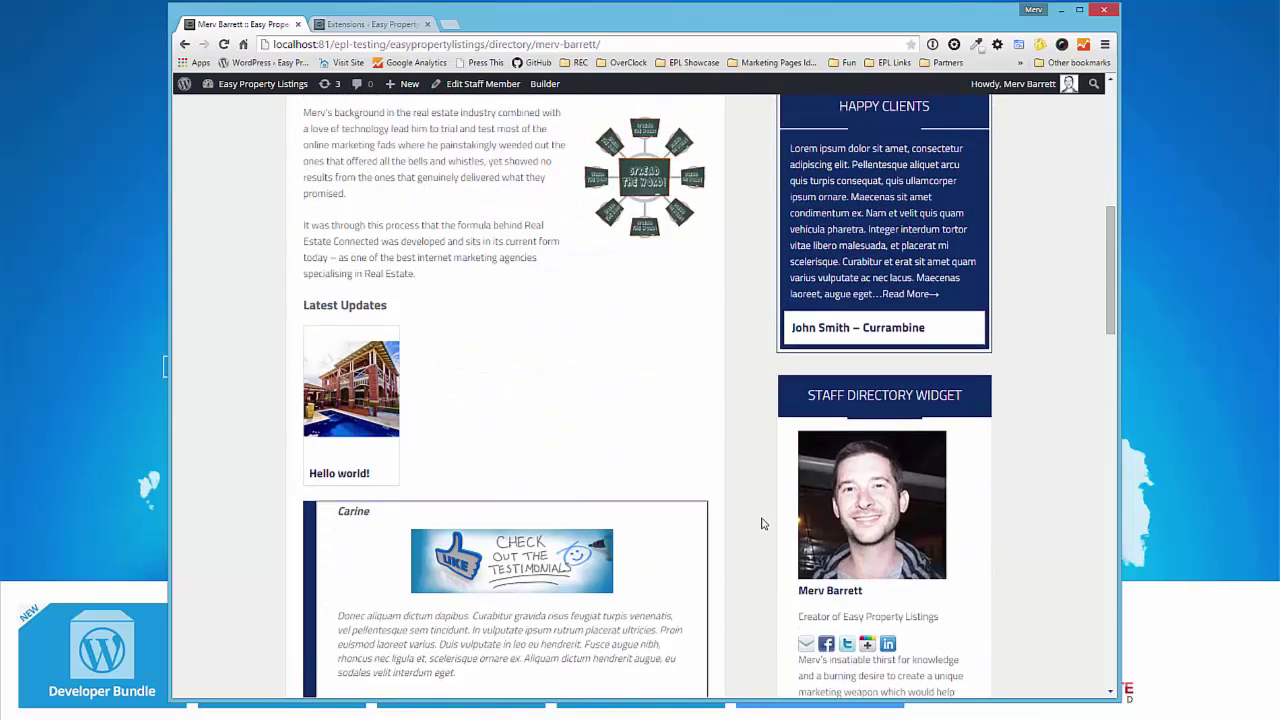
pyautogui.scroll(2, 757, 545)
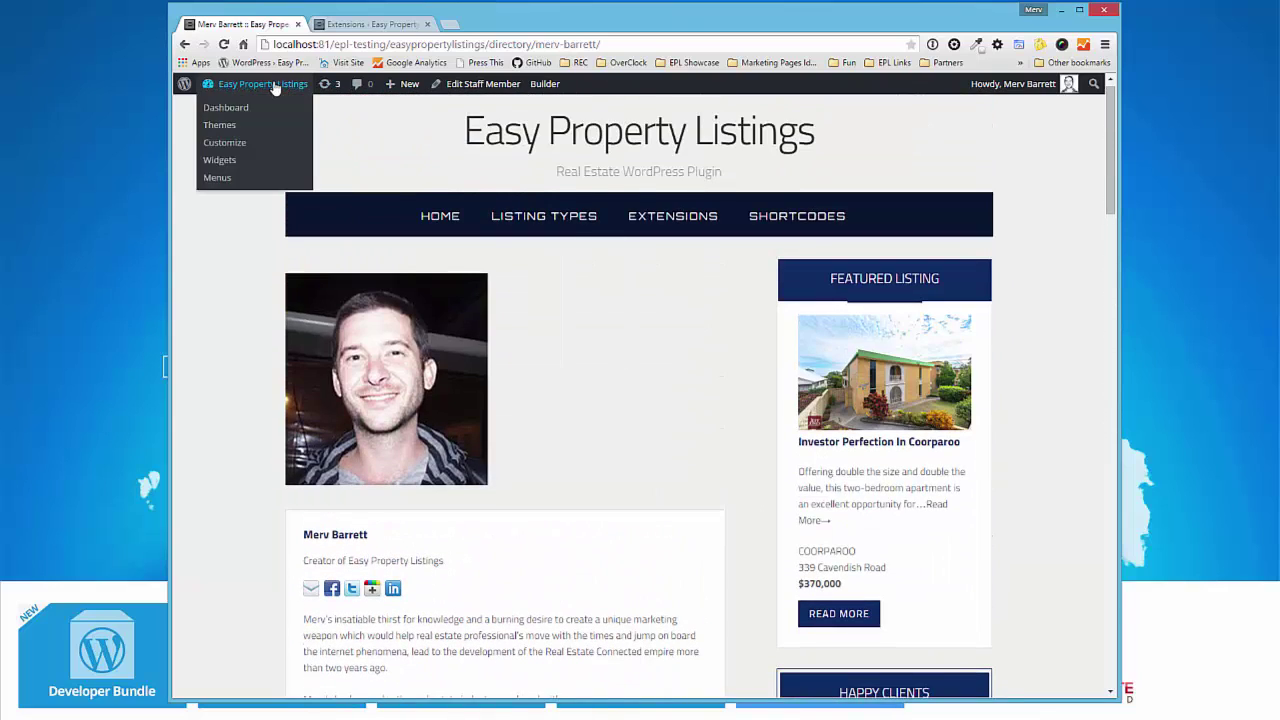
pyautogui.click(351, 27)
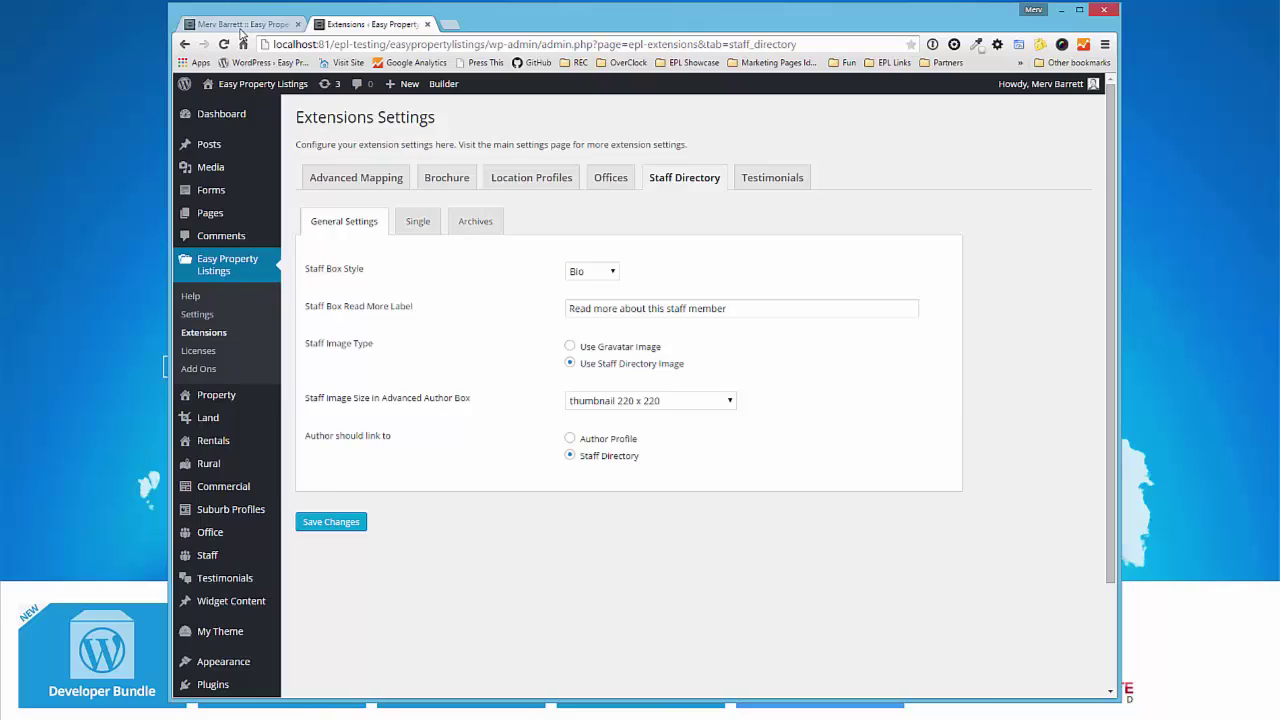
pyautogui.click(241, 24)
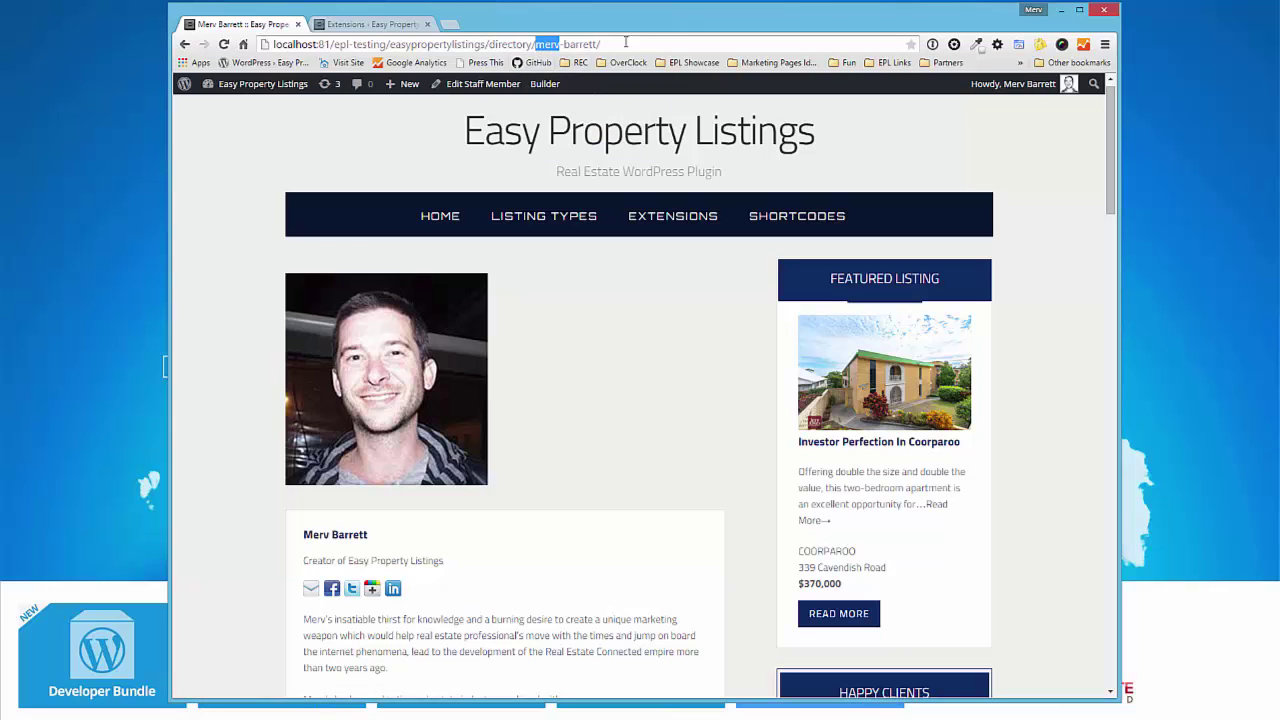
pyautogui.press('BackSpace')
pyautogui.press('Return')
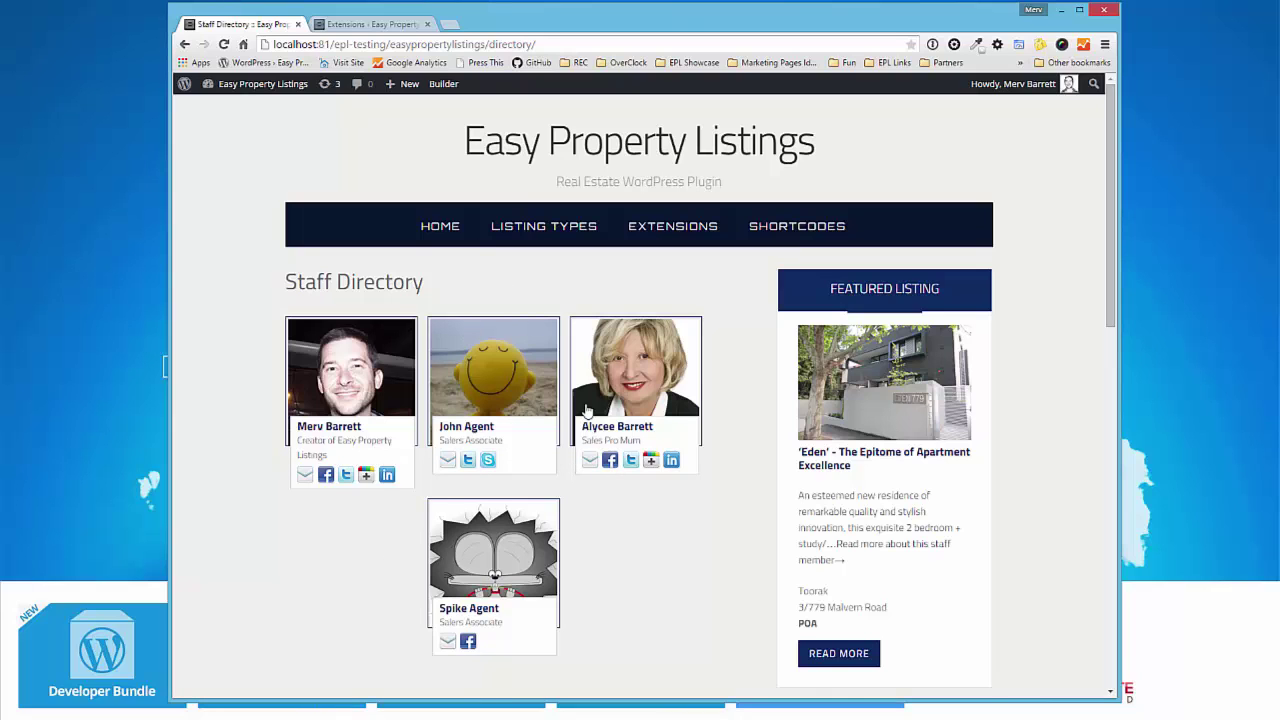
pyautogui.scroll(-2, 651, 463)
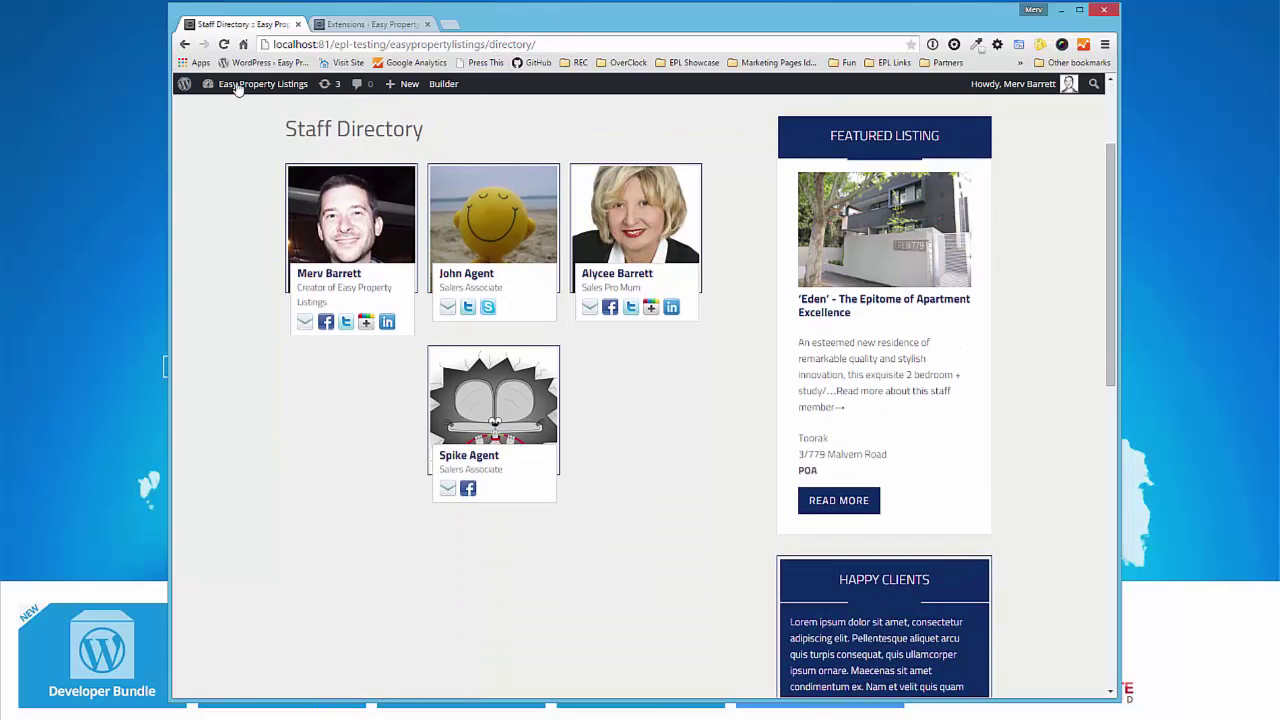
pyautogui.moveTo(237, 86)
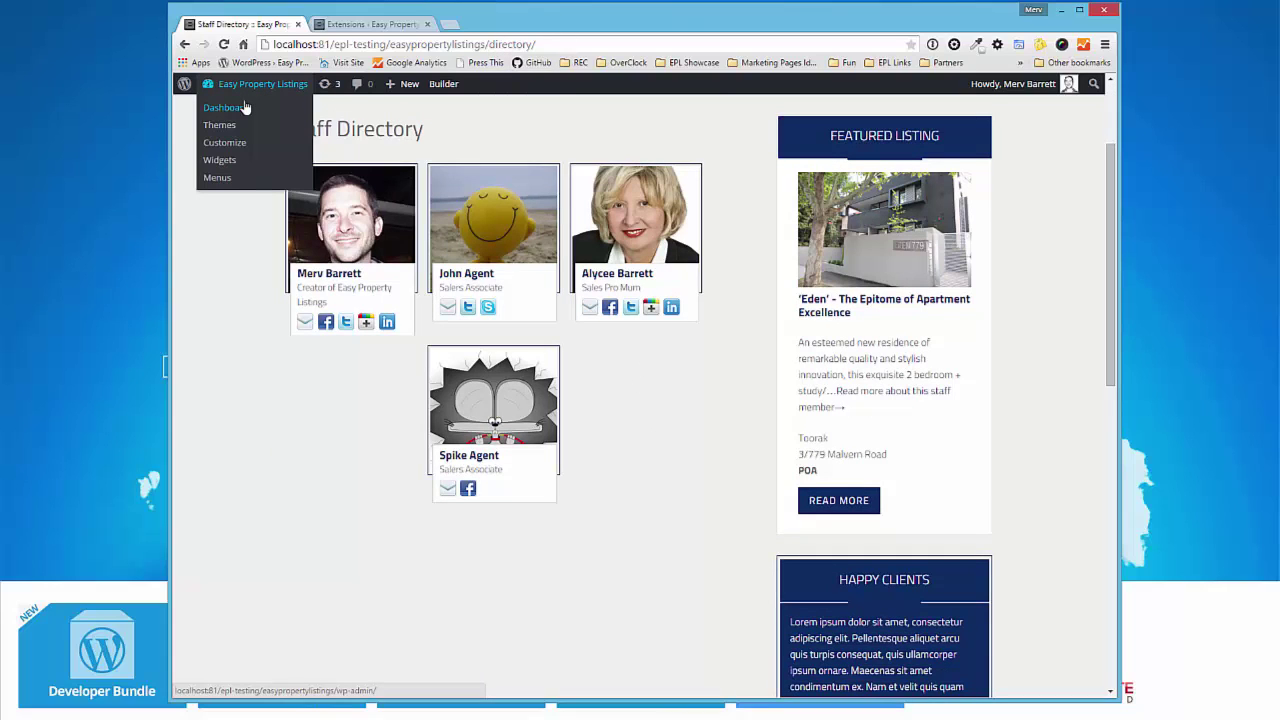
pyautogui.scroll(2, 517, 288)
pyautogui.moveTo(712, 212)
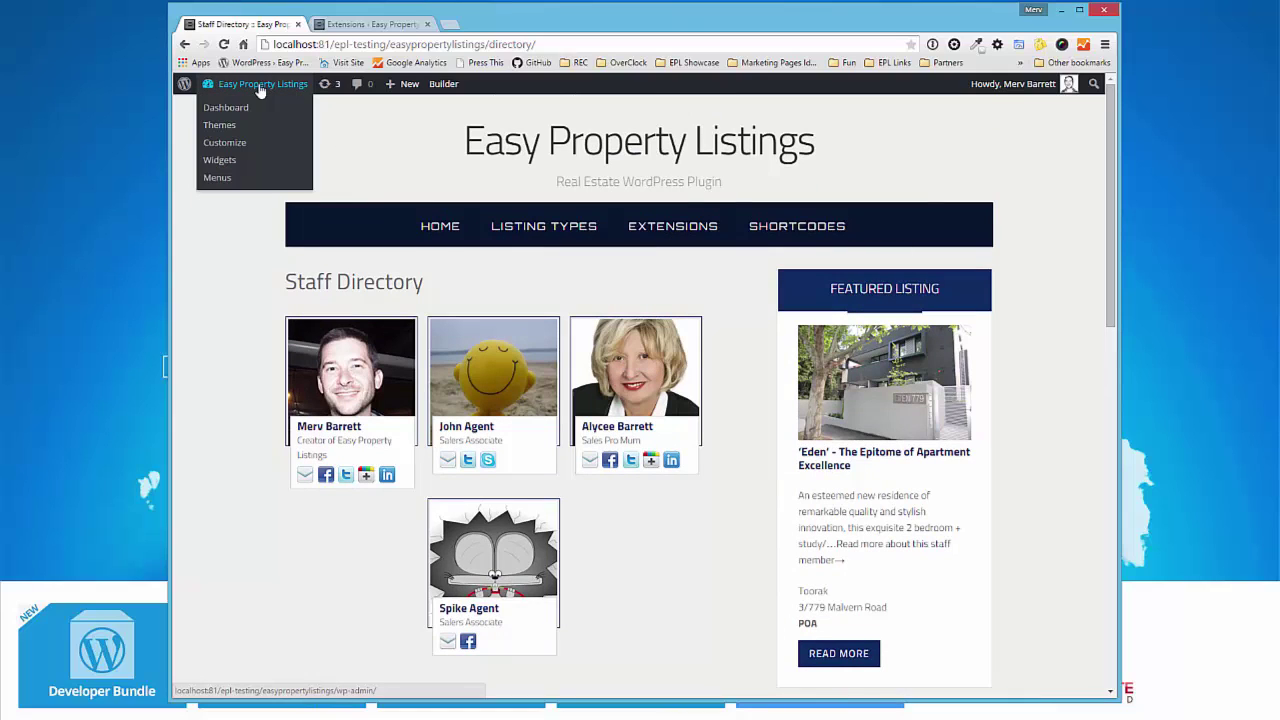
# - Publish a new page titled 'Directory' and confirm it in the All Pages list
pyautogui.click(254, 108)
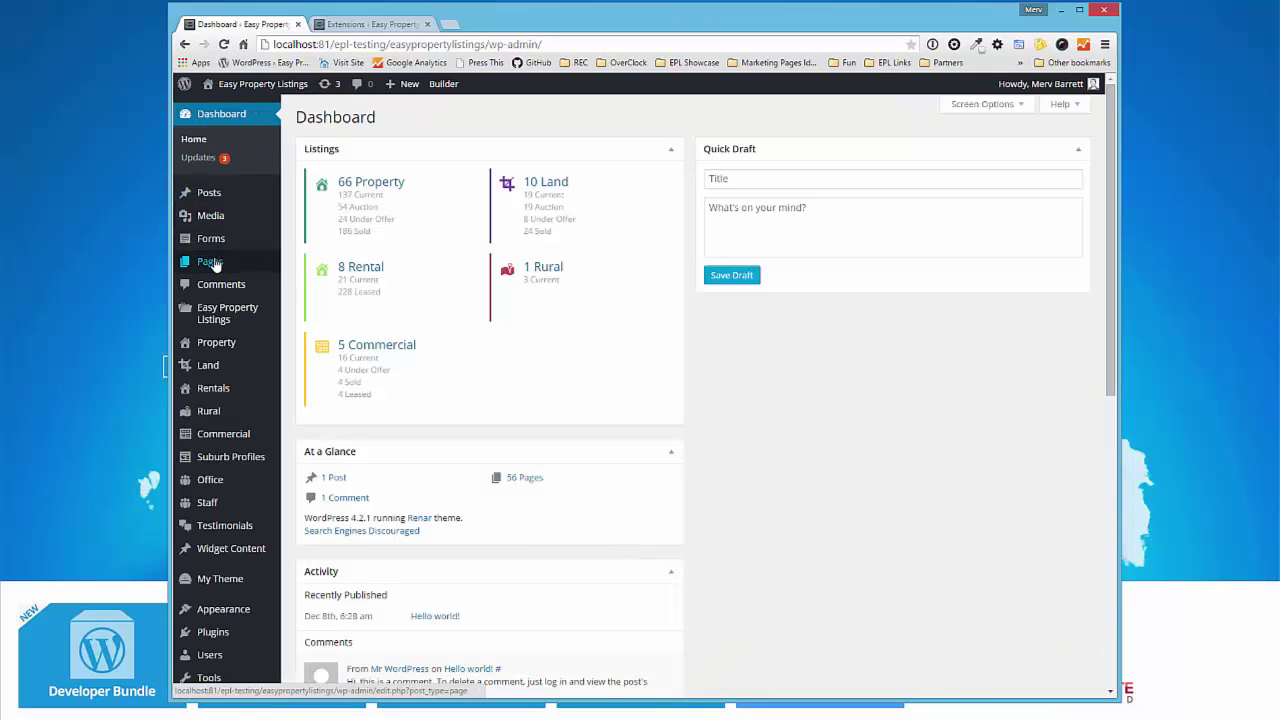
pyautogui.click(212, 262)
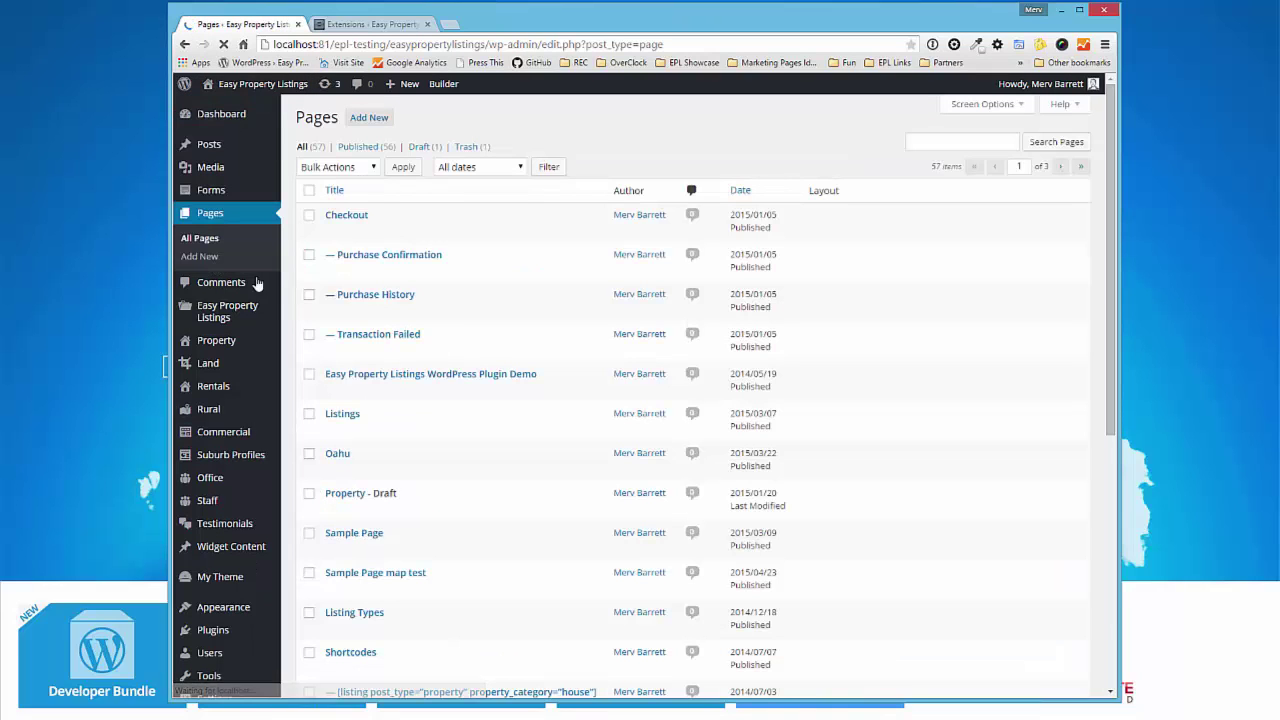
pyautogui.click(369, 124)
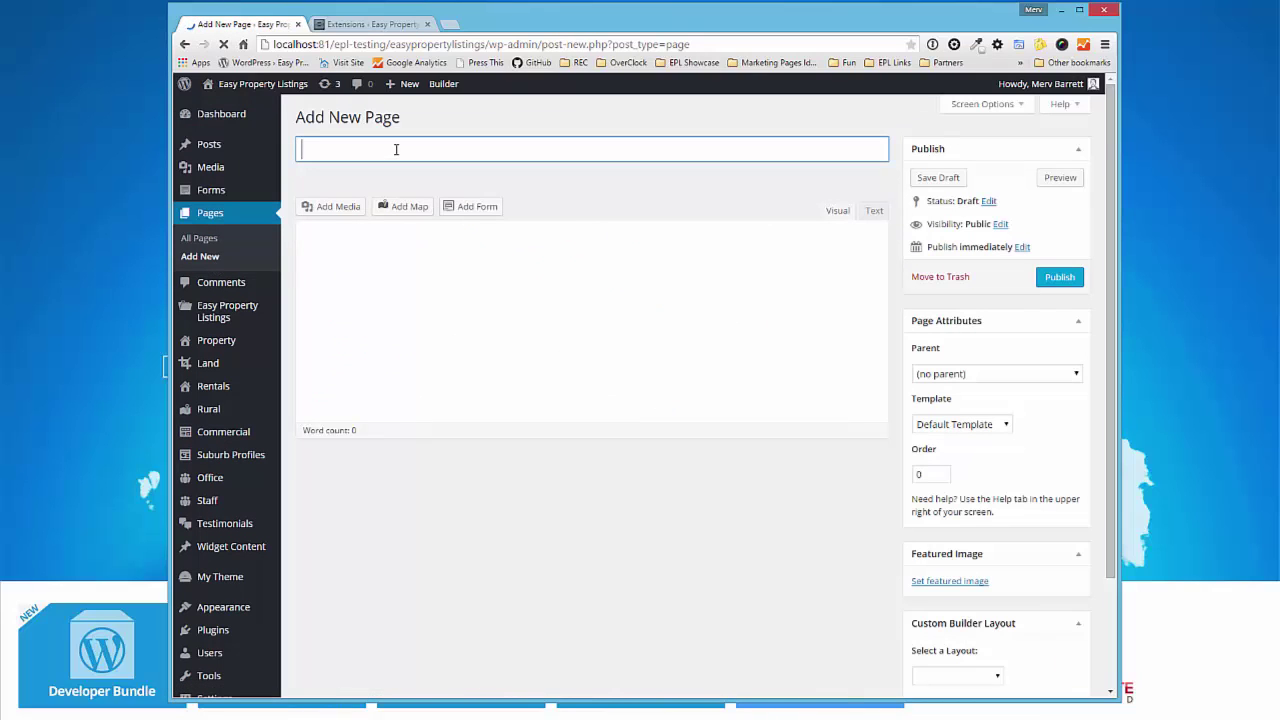
pyautogui.write('Directory')
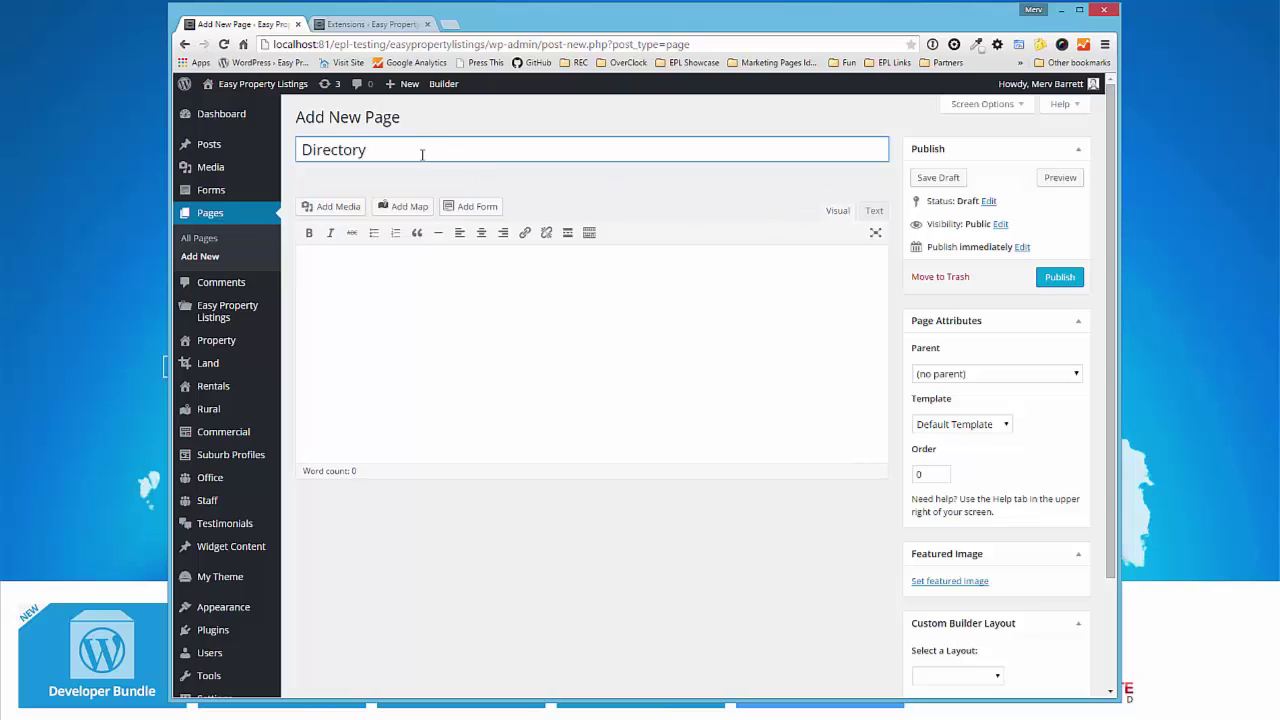
pyautogui.click(1058, 277)
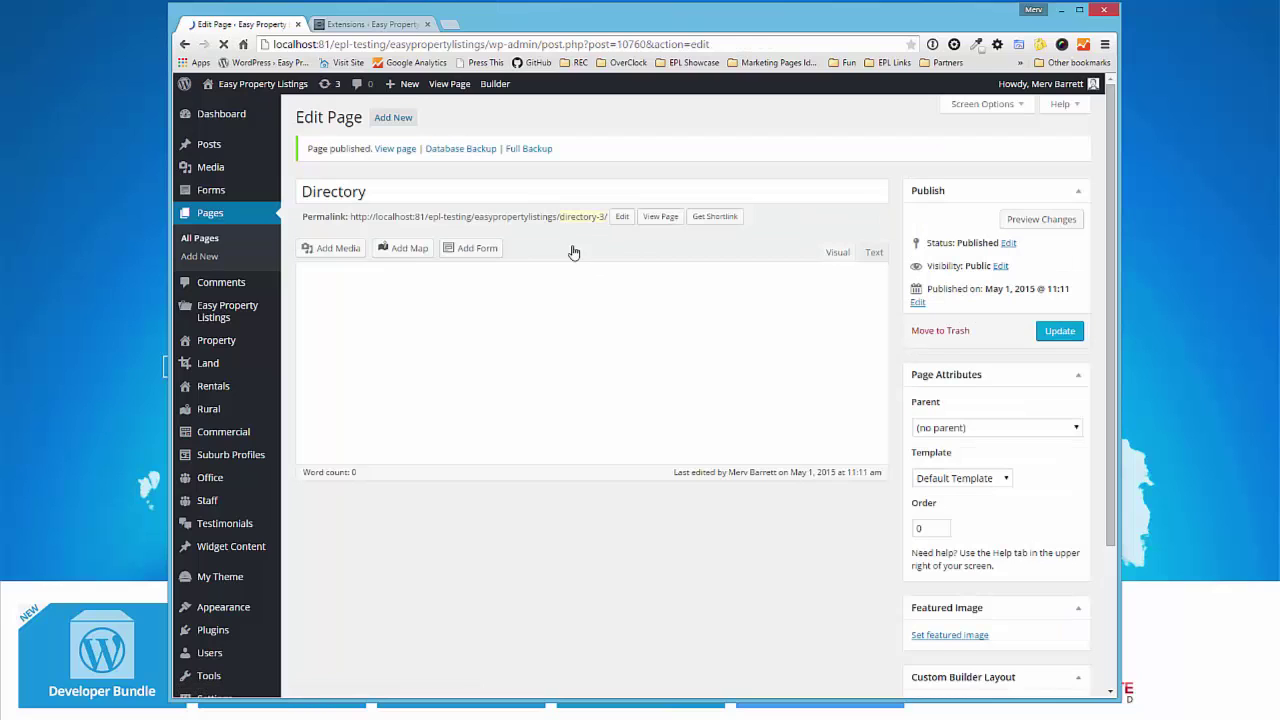
pyautogui.click(210, 250)
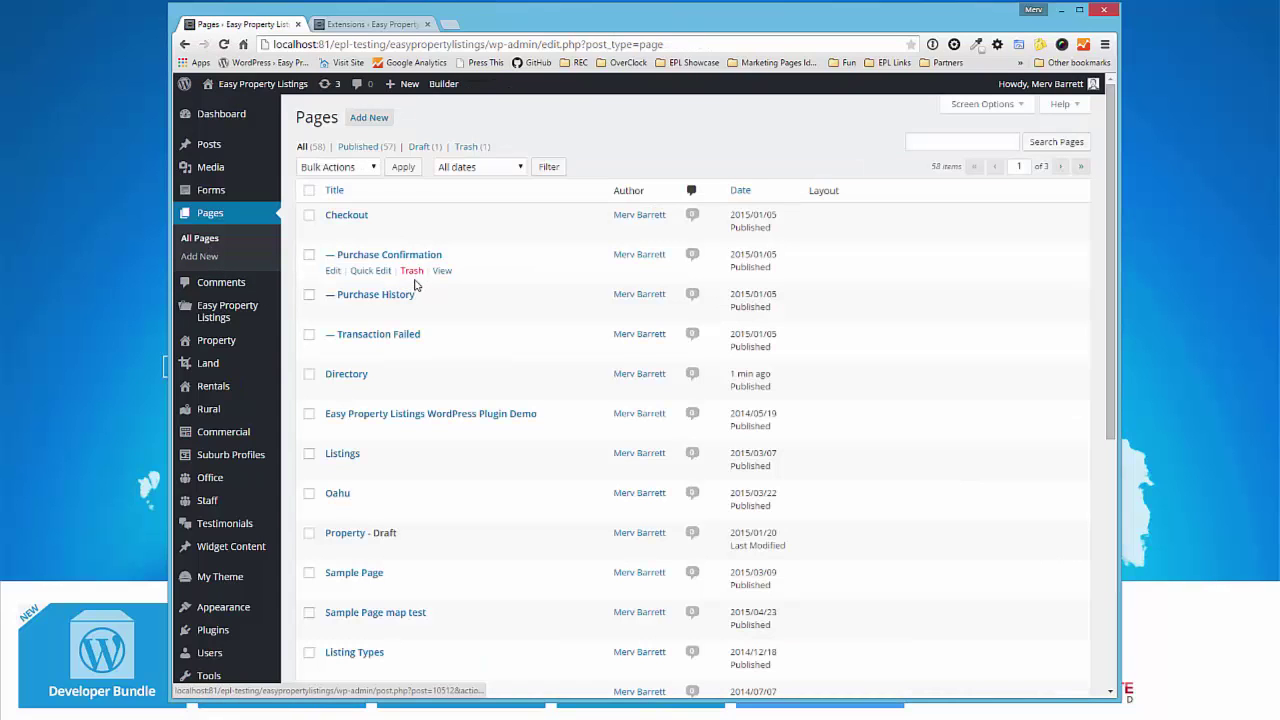
# - Relabel the Main menu's Staff Directory item as 'Our Staff Directory' and save the menu
pyautogui.moveTo(228, 614)
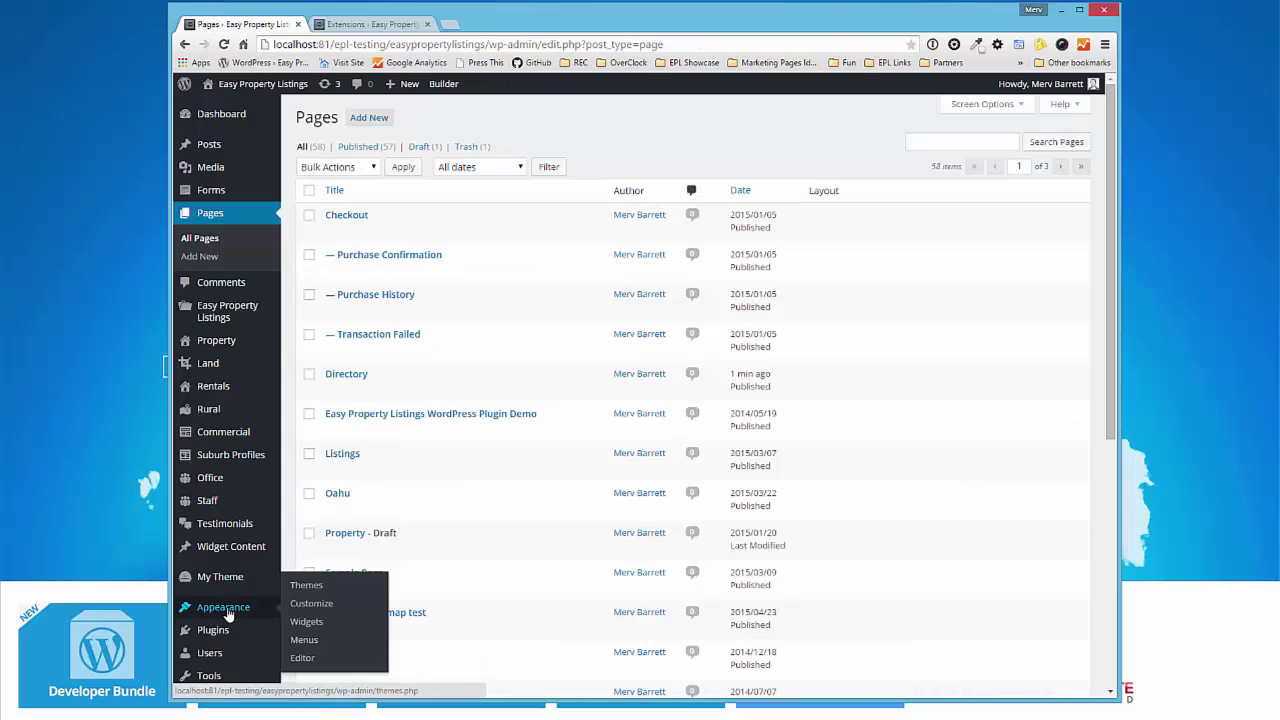
pyautogui.click(304, 640)
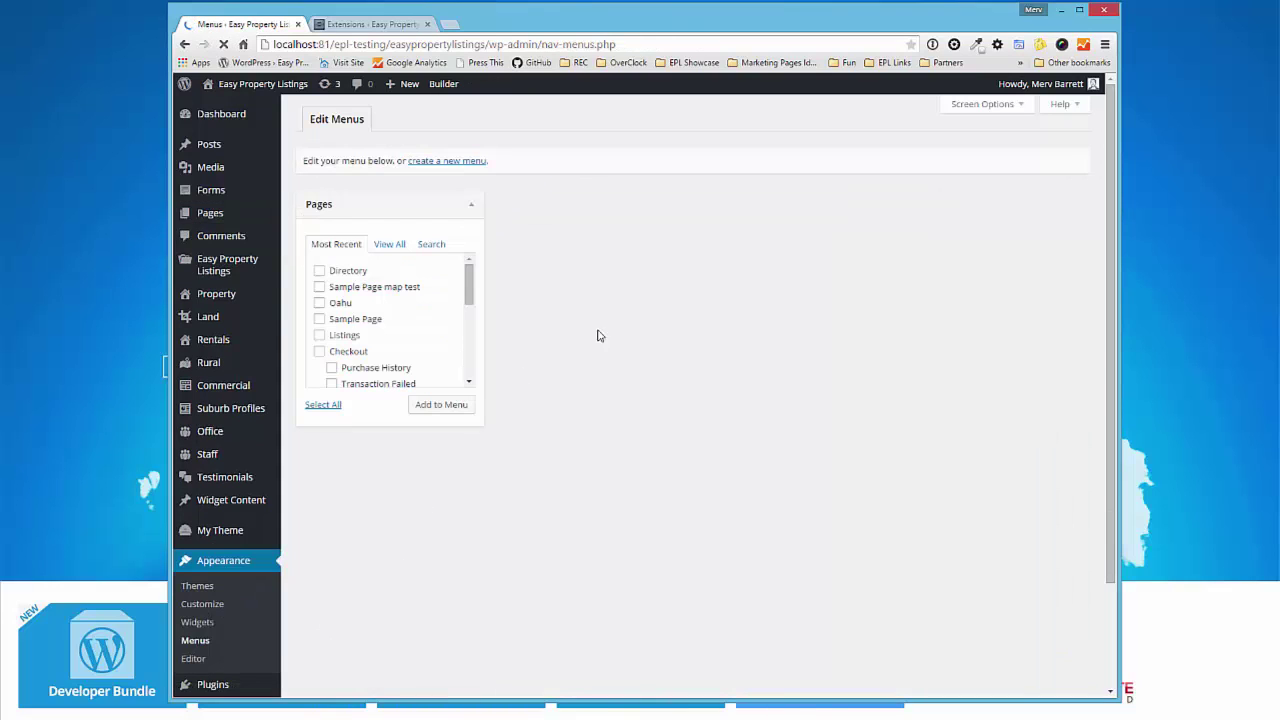
pyautogui.scroll(-4, 762, 400)
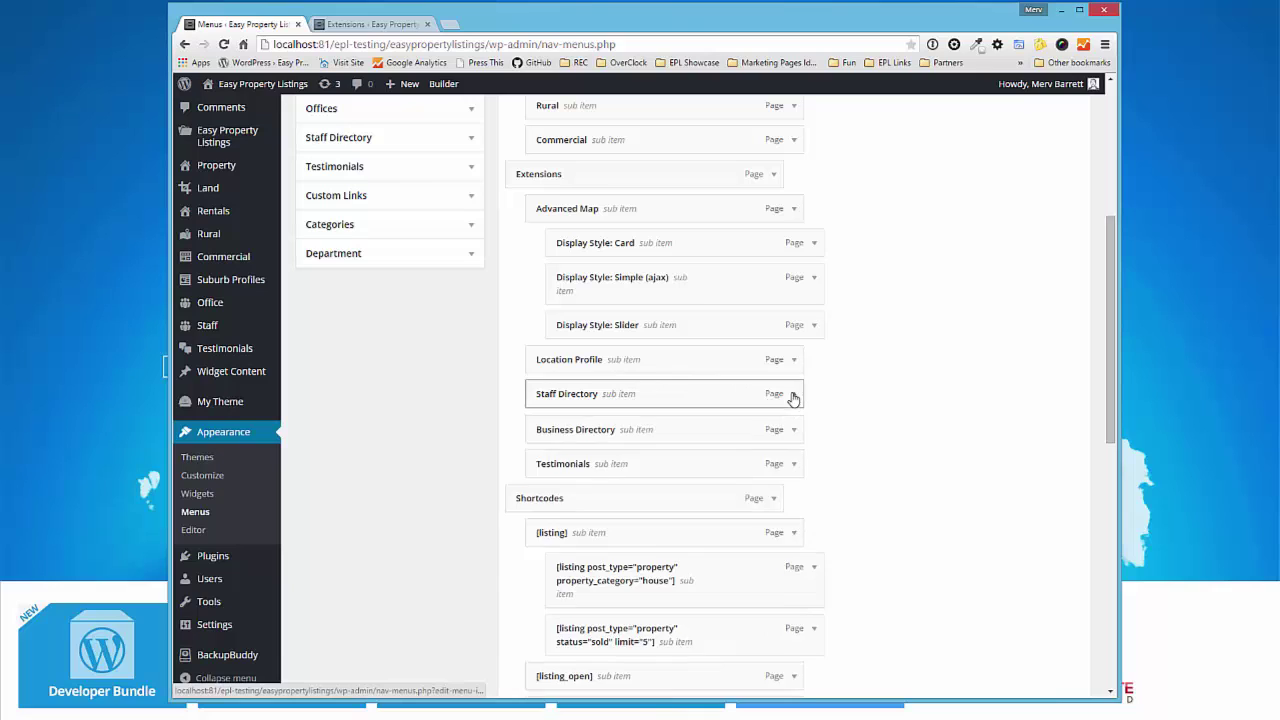
pyautogui.click(792, 395)
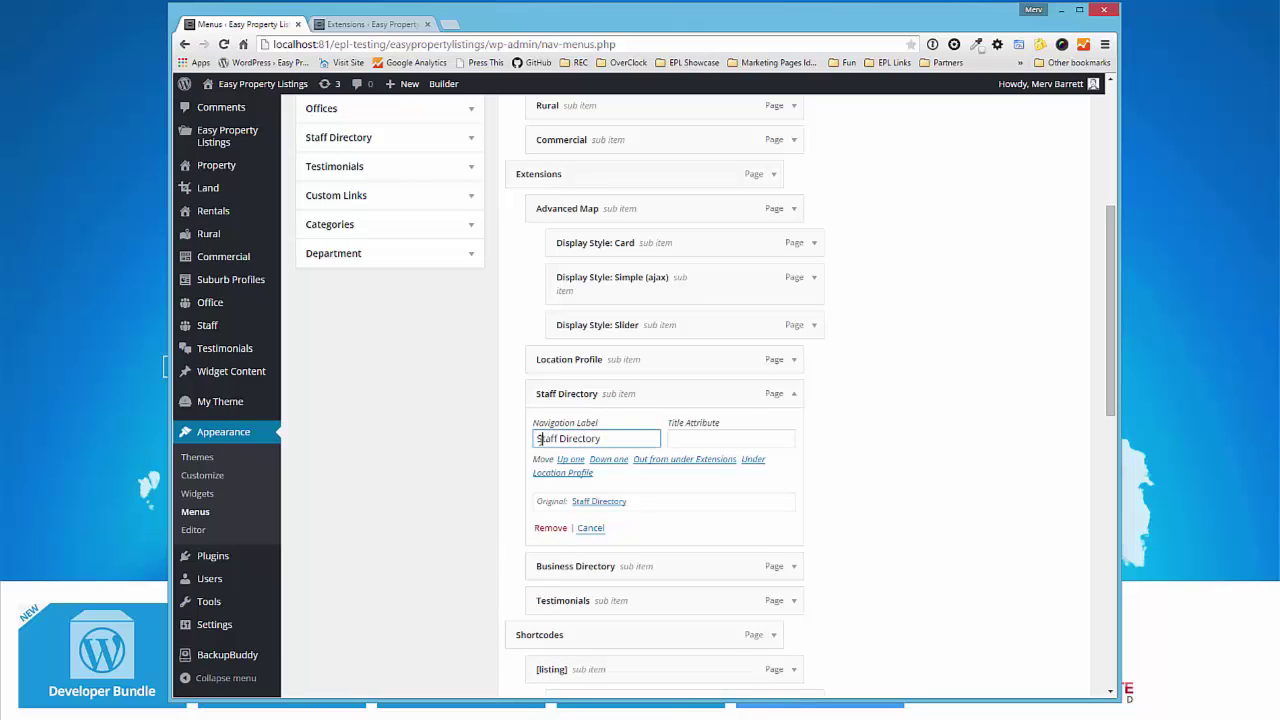
pyautogui.write('Oury')
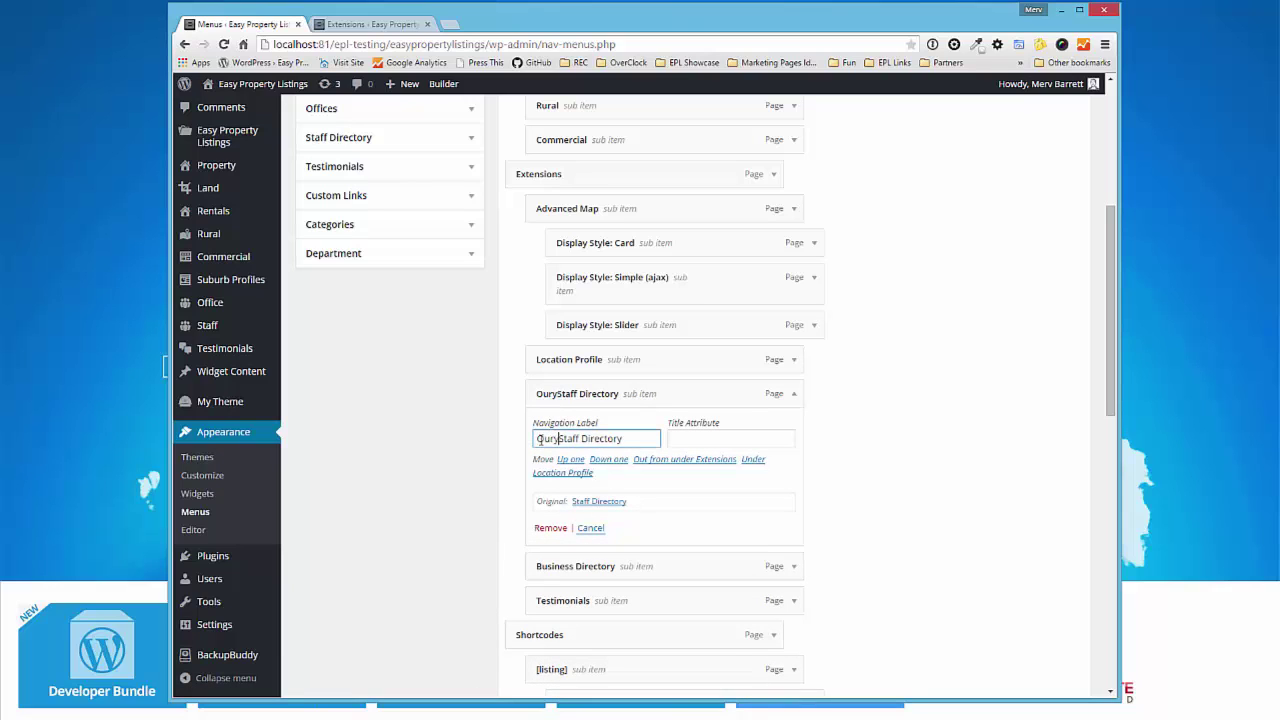
pyautogui.scroll(-8, 848, 529)
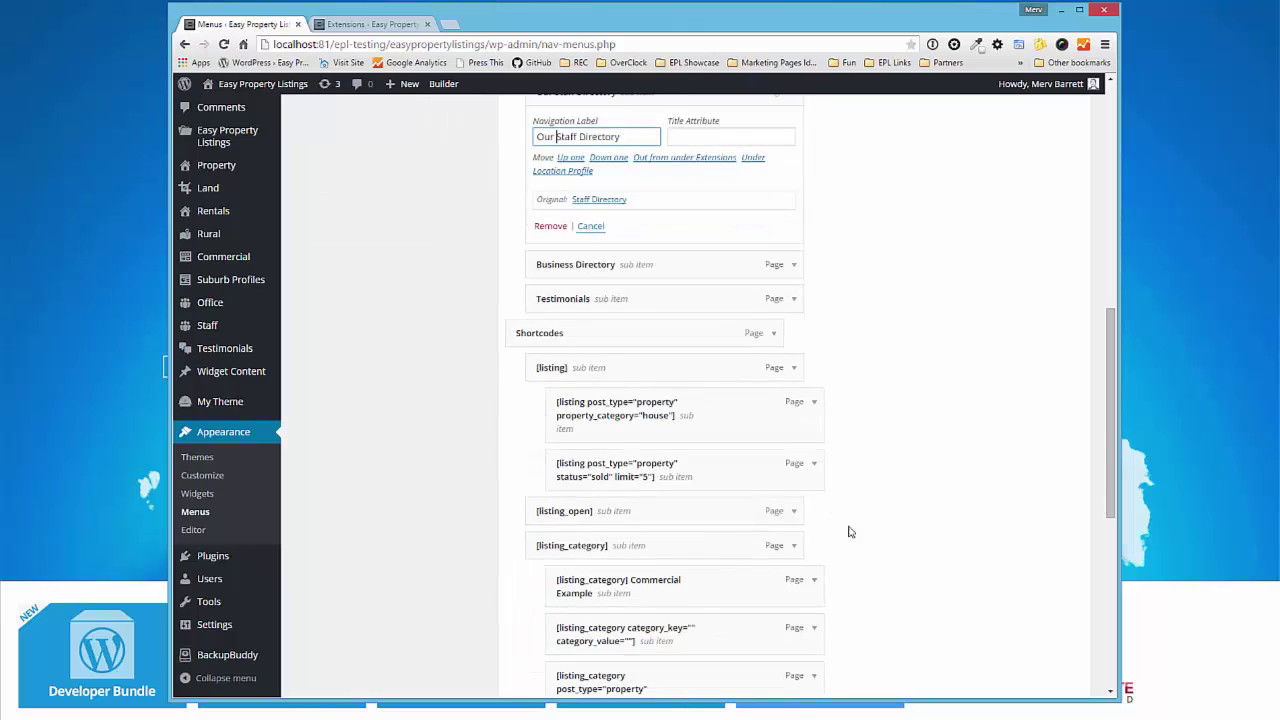
pyautogui.click(1041, 628)
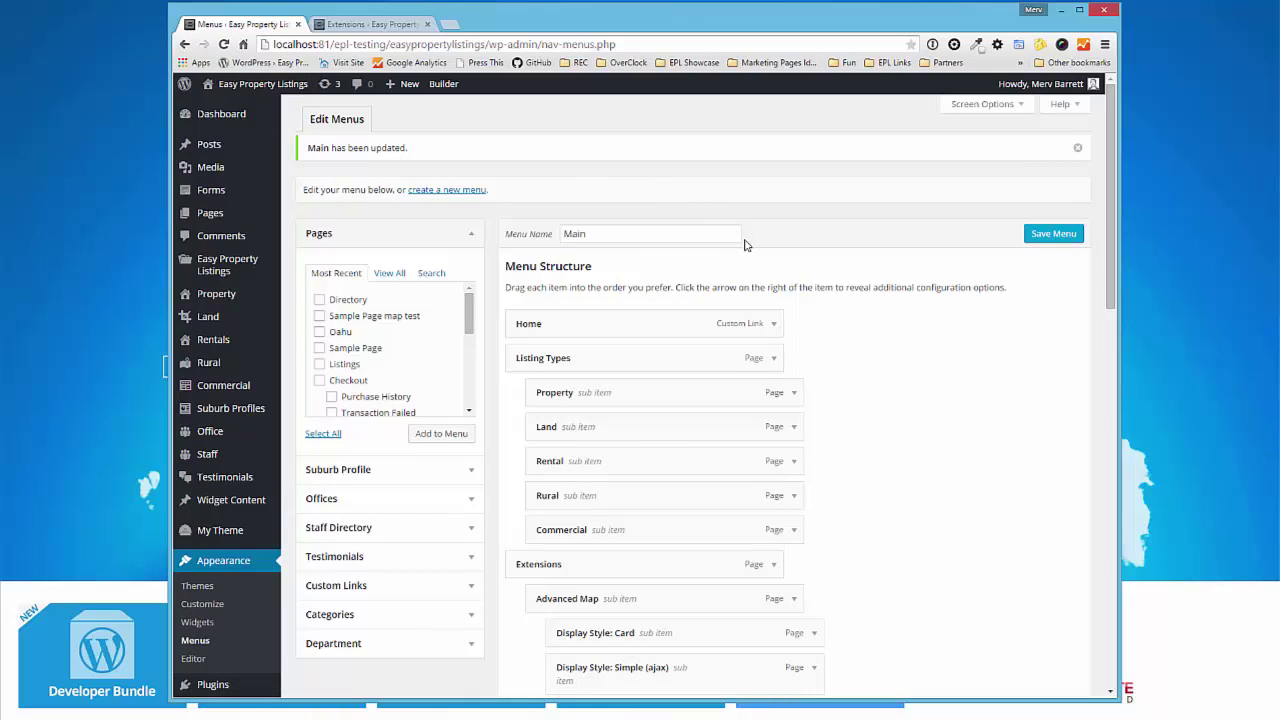
# - Visit the live site and open the first staff profile via Extensions > Our Staff Directory
pyautogui.click(262, 108)
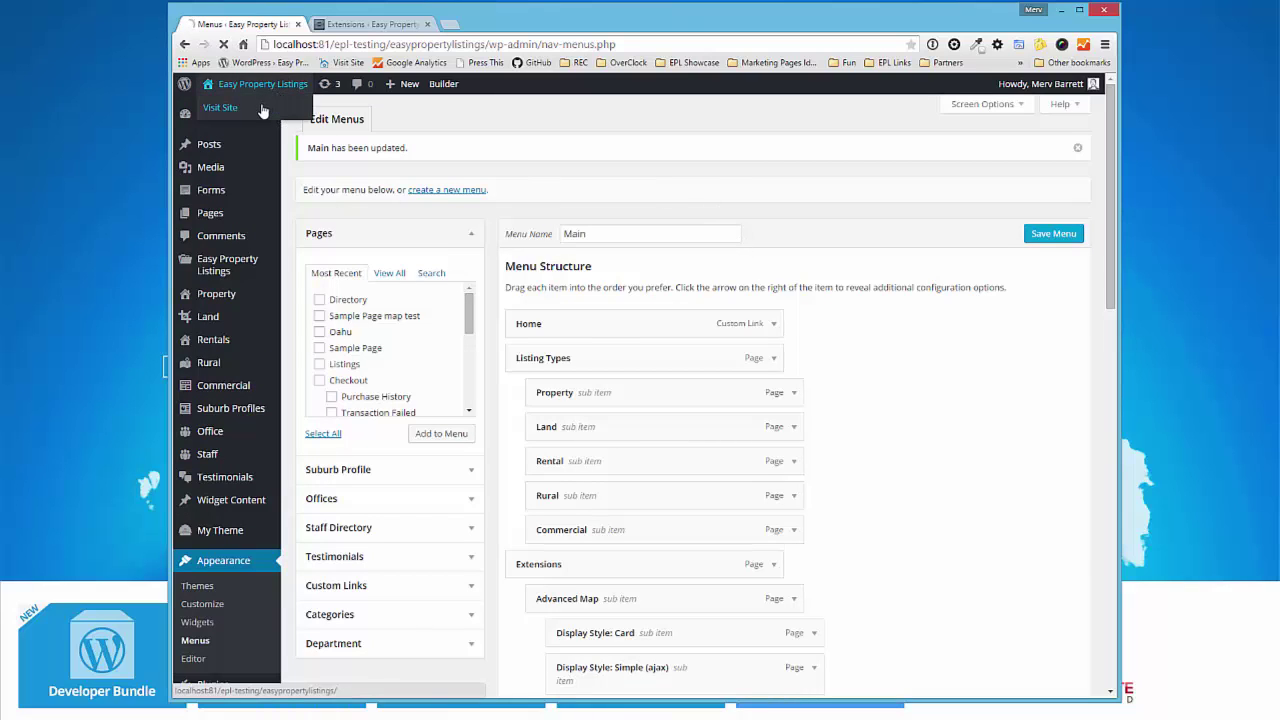
pyautogui.moveTo(606, 218)
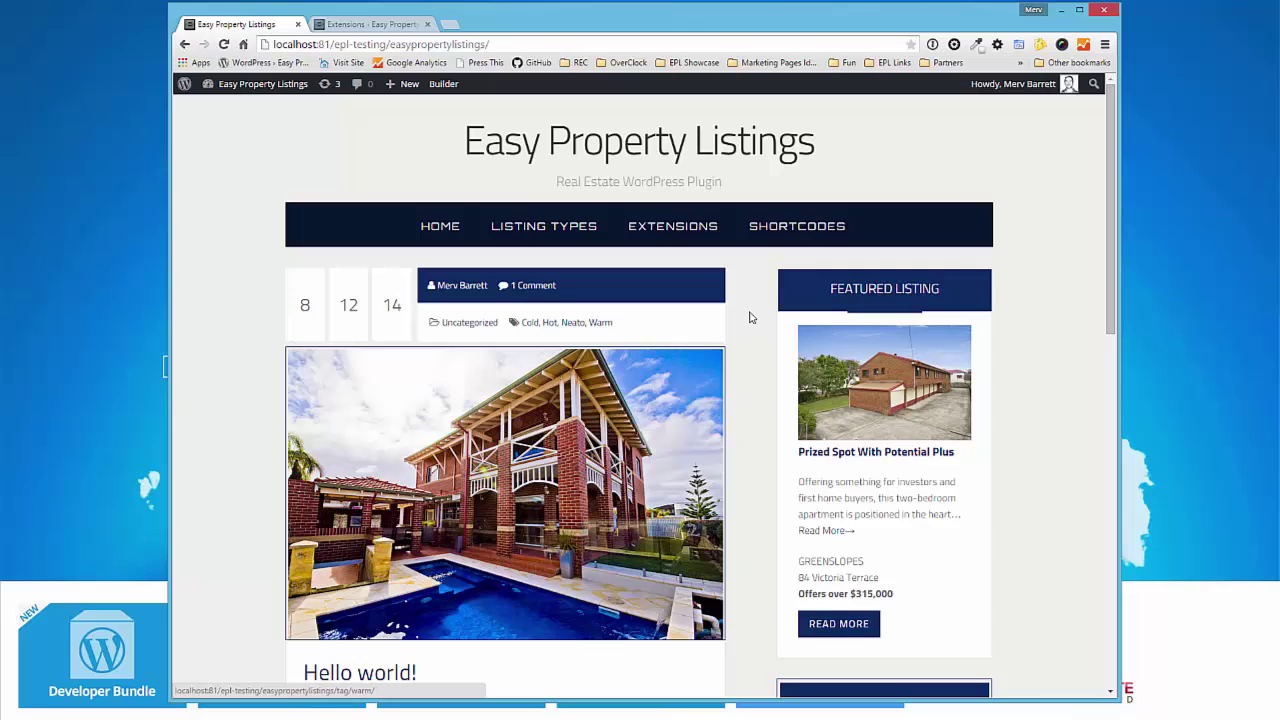
pyautogui.moveTo(663, 226)
pyautogui.click(652, 314)
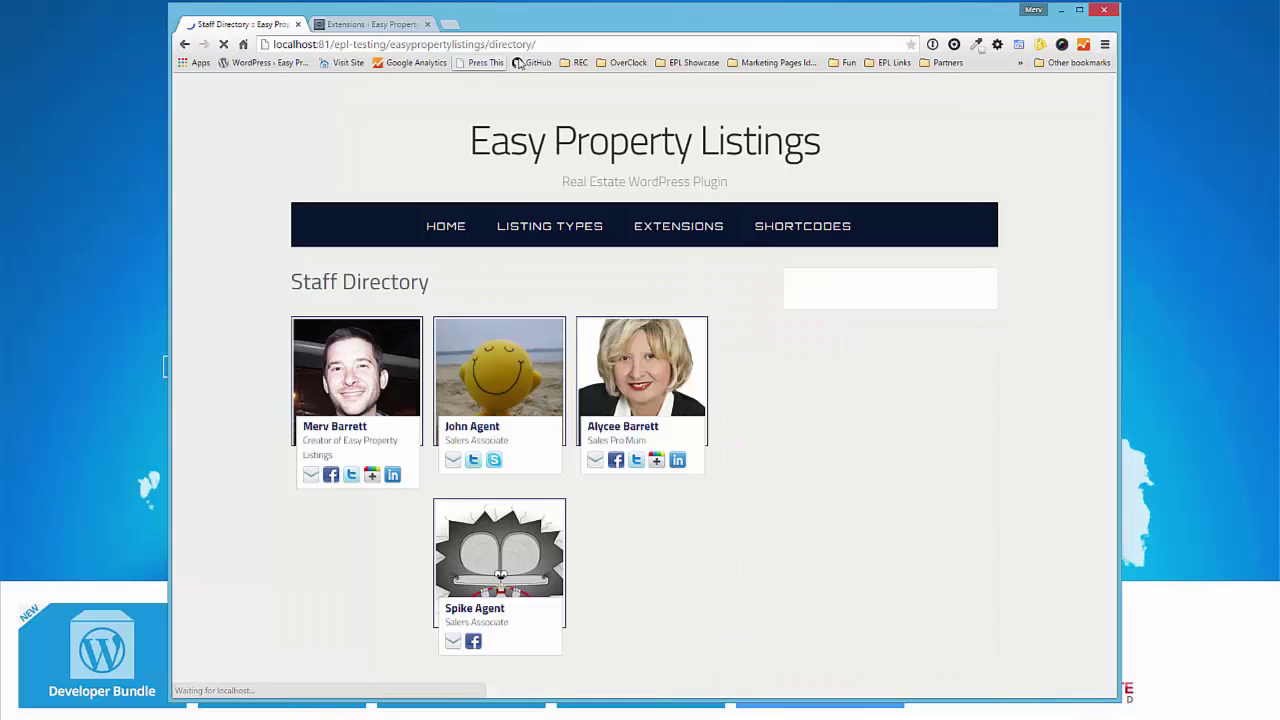
pyautogui.click(318, 425)
# - Scroll through the profile, then open the Property listings archive from Listing Types
pyautogui.moveTo(489, 44); pyautogui.dragTo(529, 44)
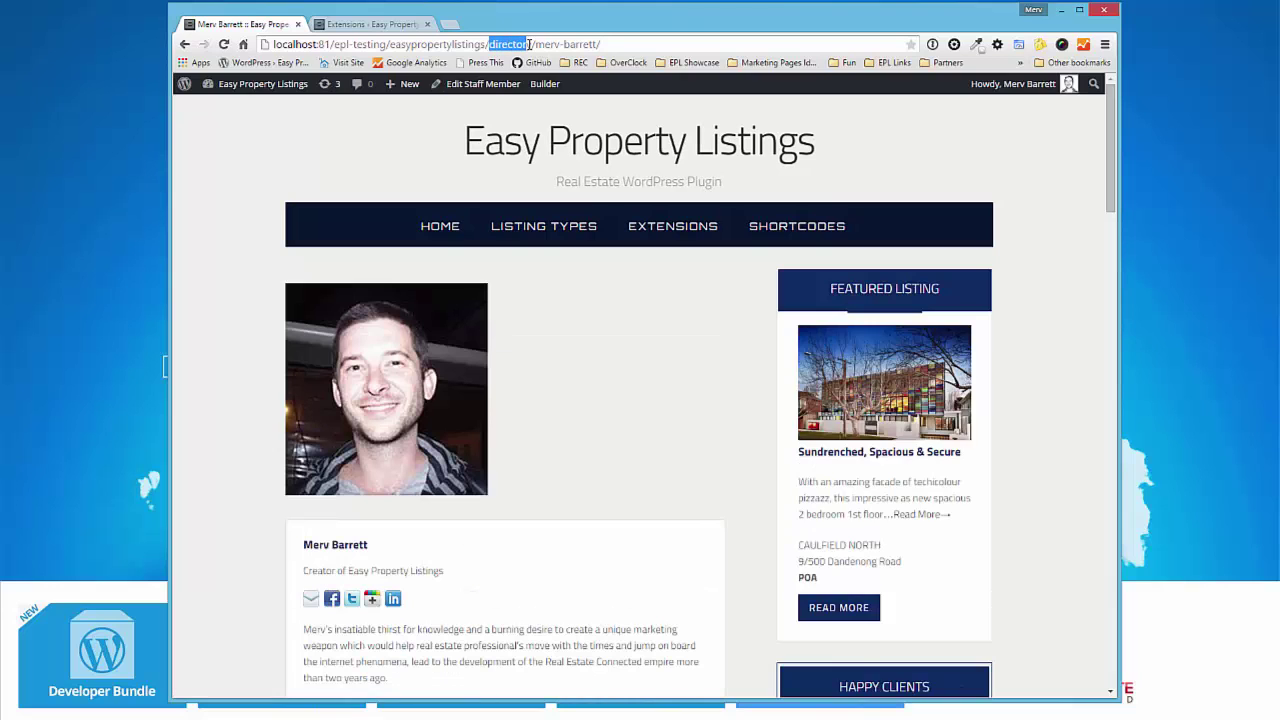
pyautogui.scroll(-3, 633, 268)
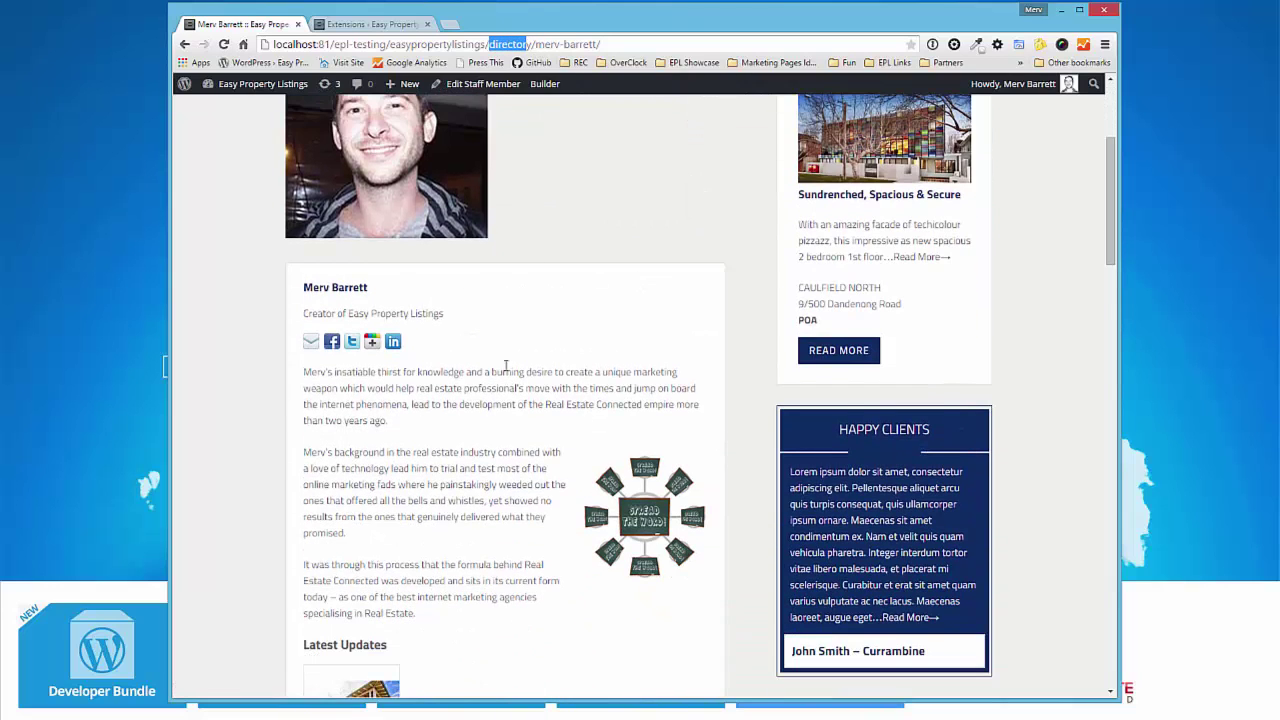
pyautogui.scroll(-2, 512, 340)
pyautogui.scroll(5, 563, 300)
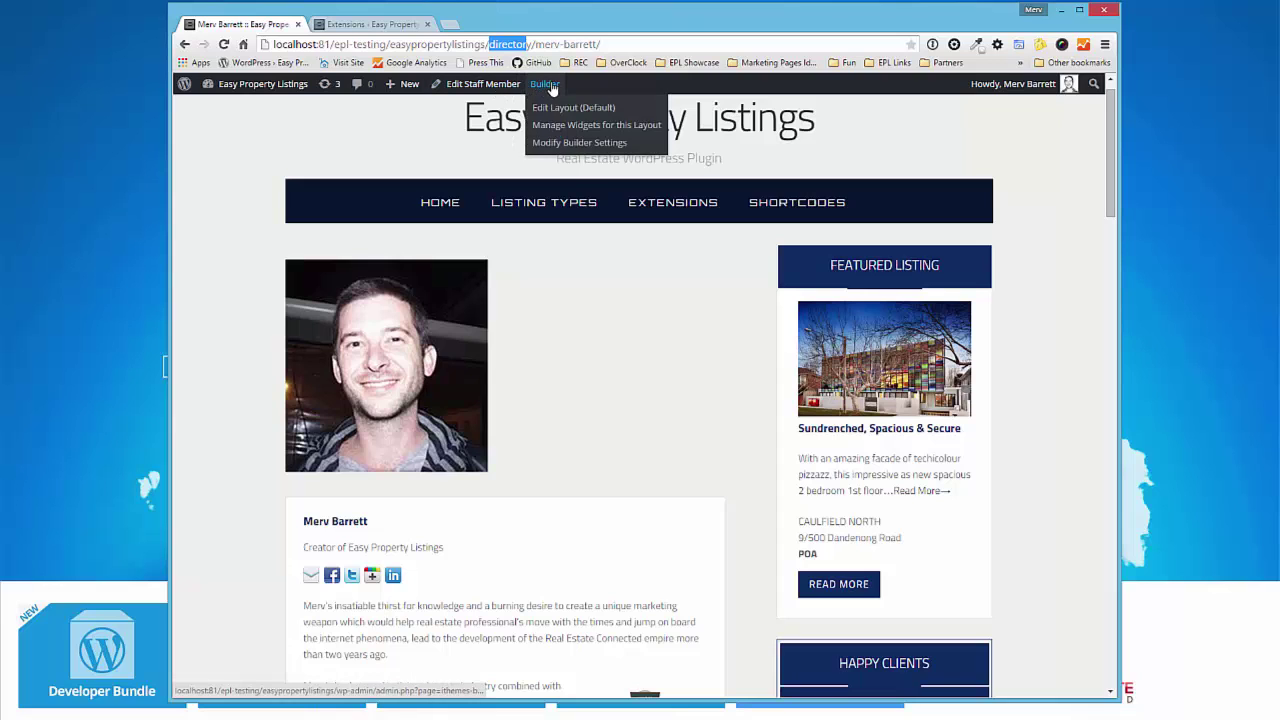
pyautogui.moveTo(529, 206)
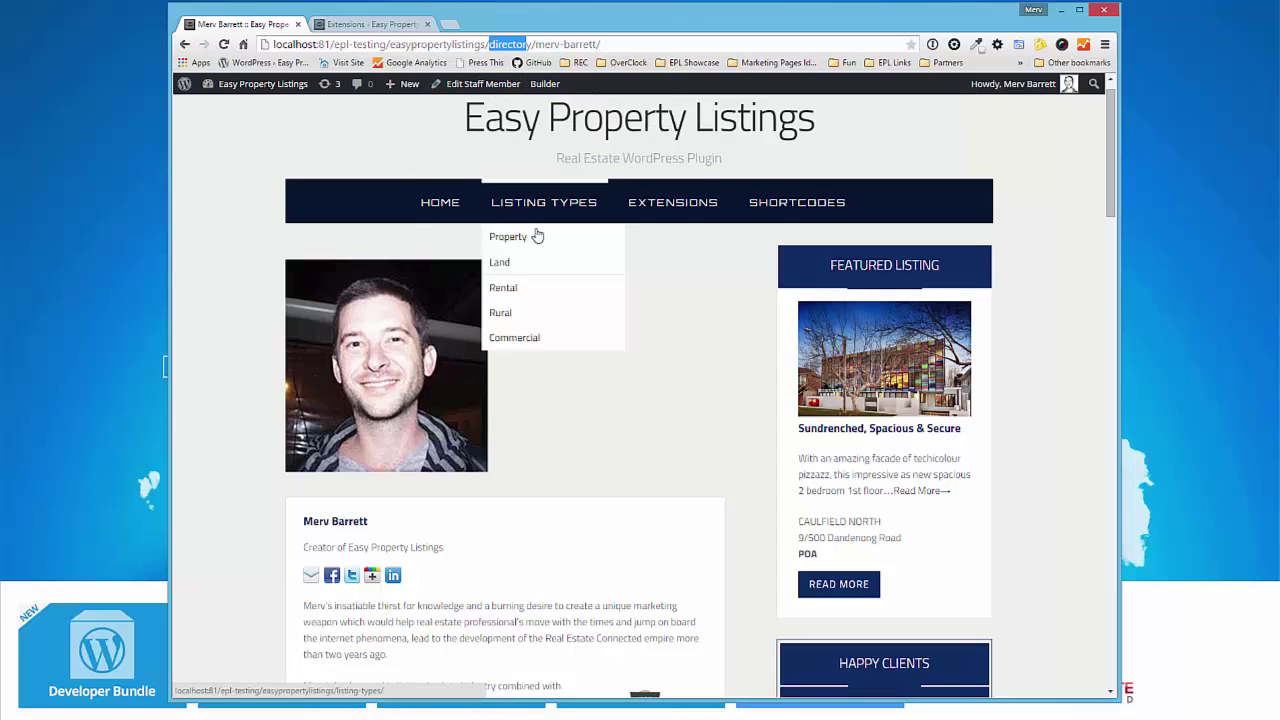
pyautogui.click(537, 236)
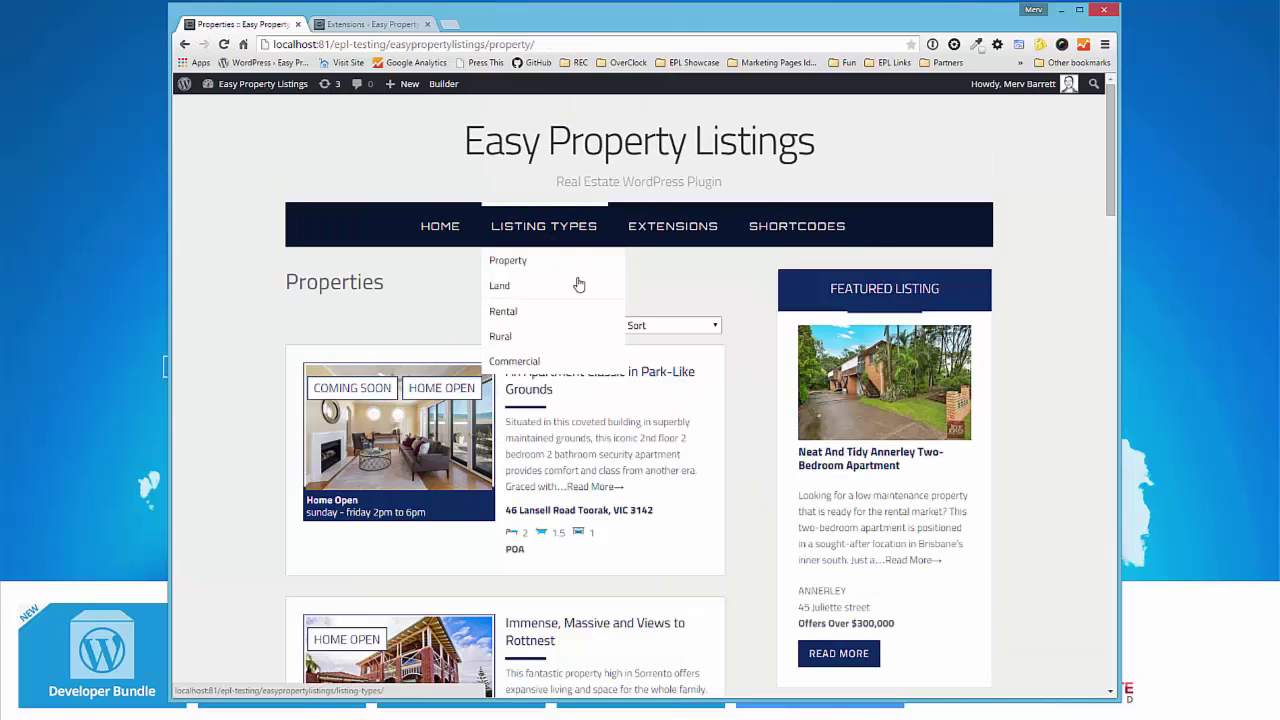
# - Drag the EPL - Staff Directory Author widget into this layout's Content - Right area
pyautogui.scroll(-2, 723, 432)
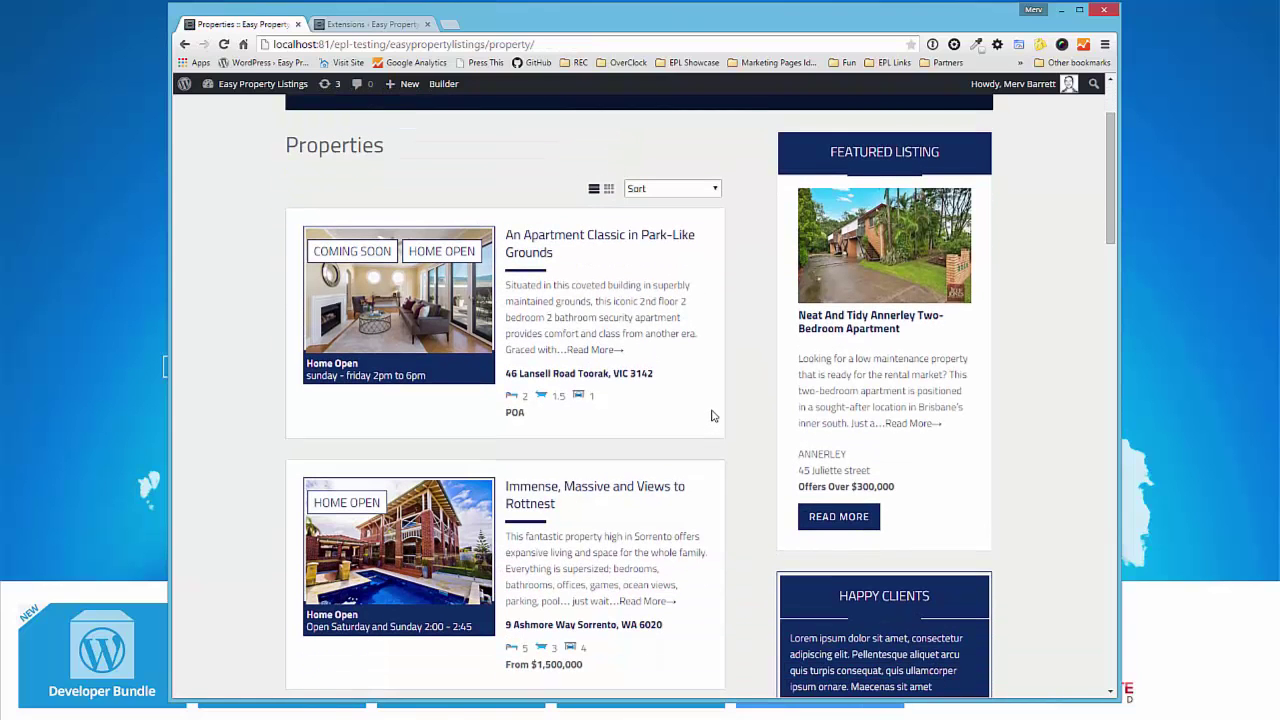
pyautogui.scroll(2, 713, 416)
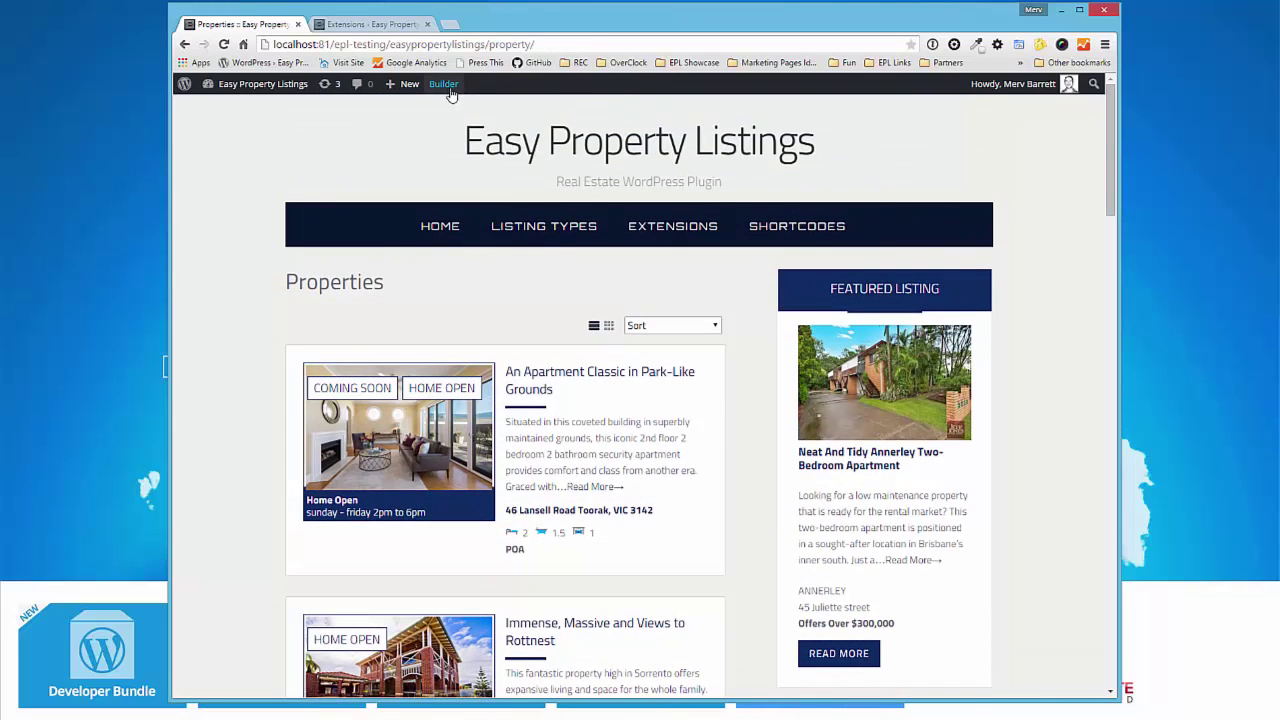
pyautogui.moveTo(445, 85)
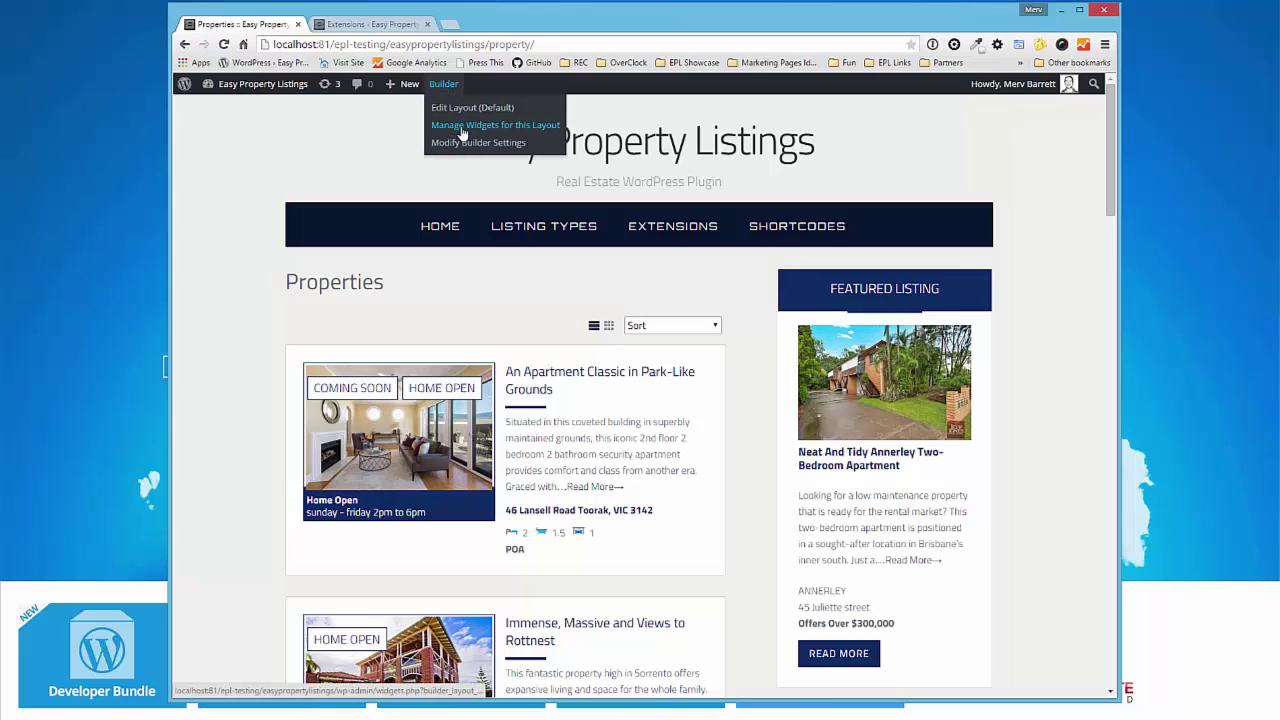
pyautogui.click(463, 126)
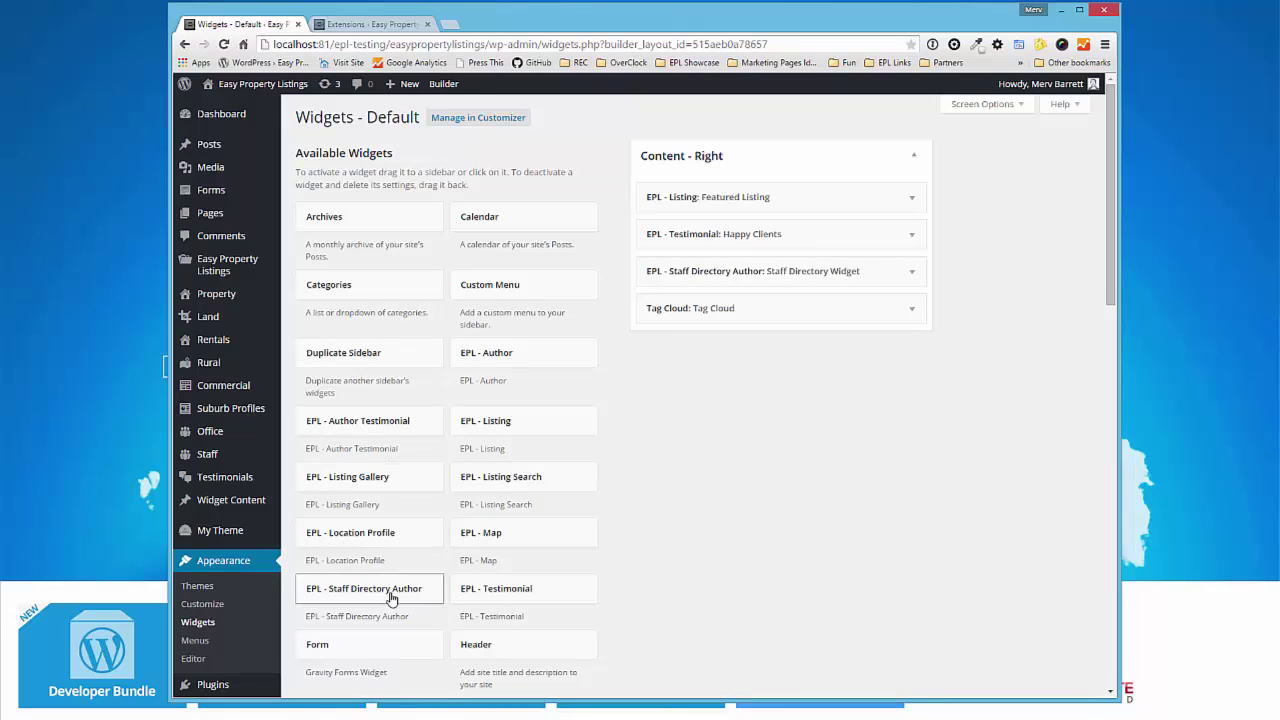
pyautogui.moveTo(391, 598); pyautogui.dragTo(757, 195)
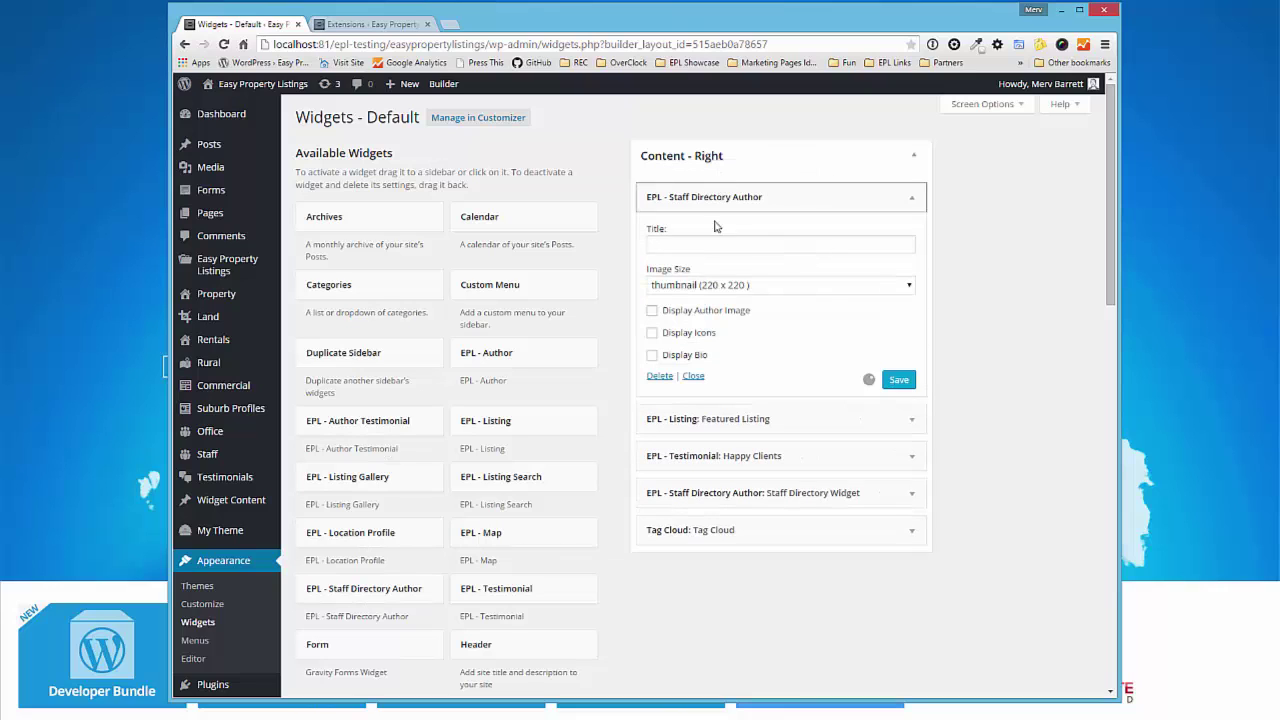
# - Show author image at 220 x 220, plus icons and bio, and save the widget titled Contact
pyautogui.click(735, 245)
pyautogui.click(690, 311)
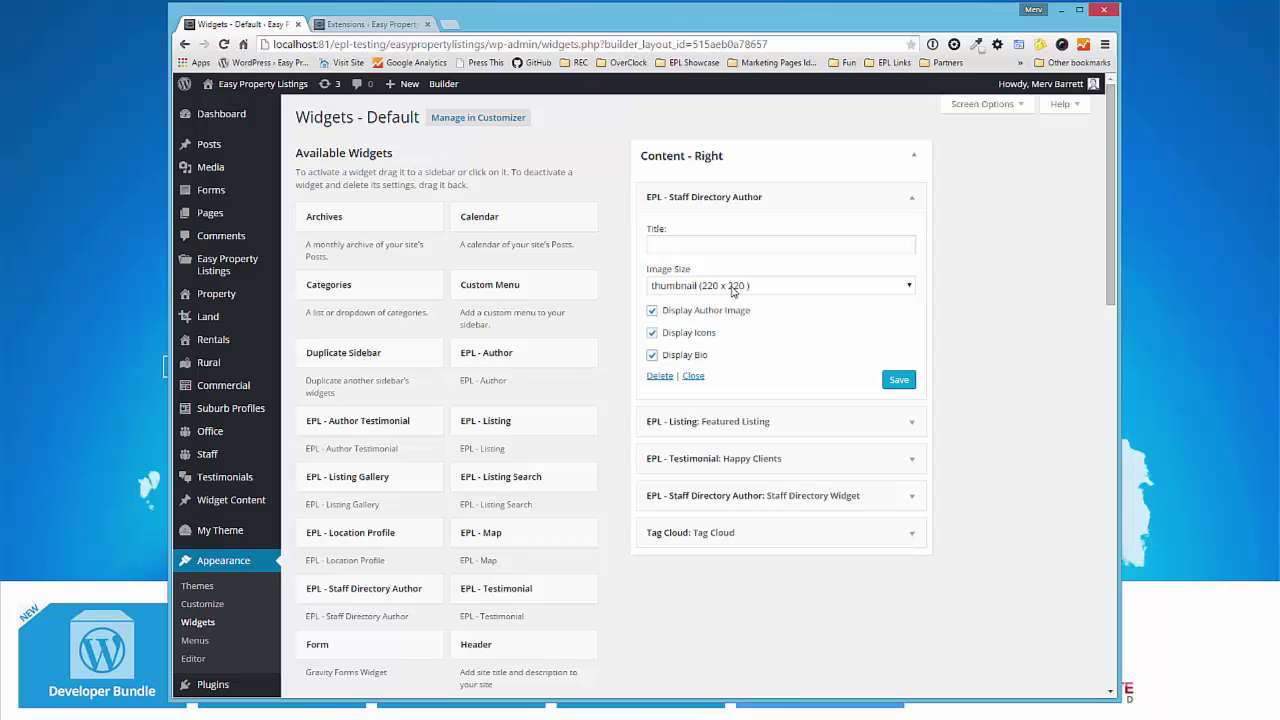
pyautogui.click(733, 288)
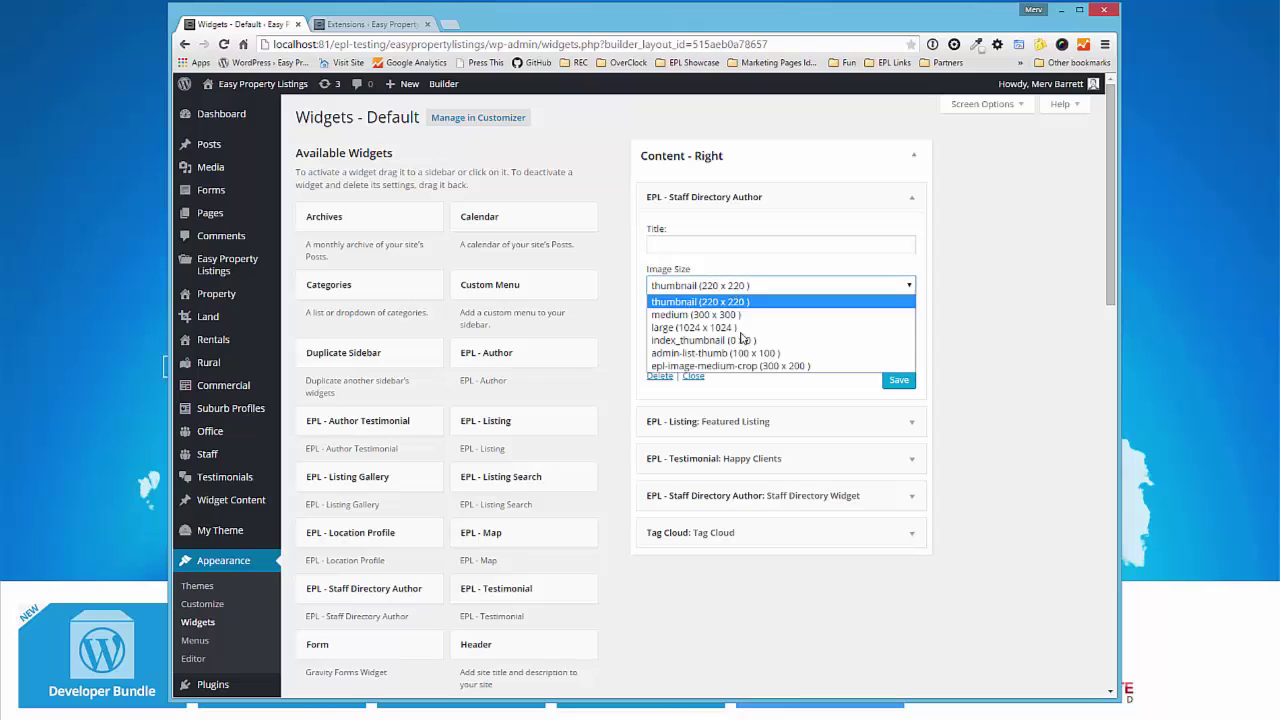
pyautogui.click(710, 254)
pyautogui.click(708, 250)
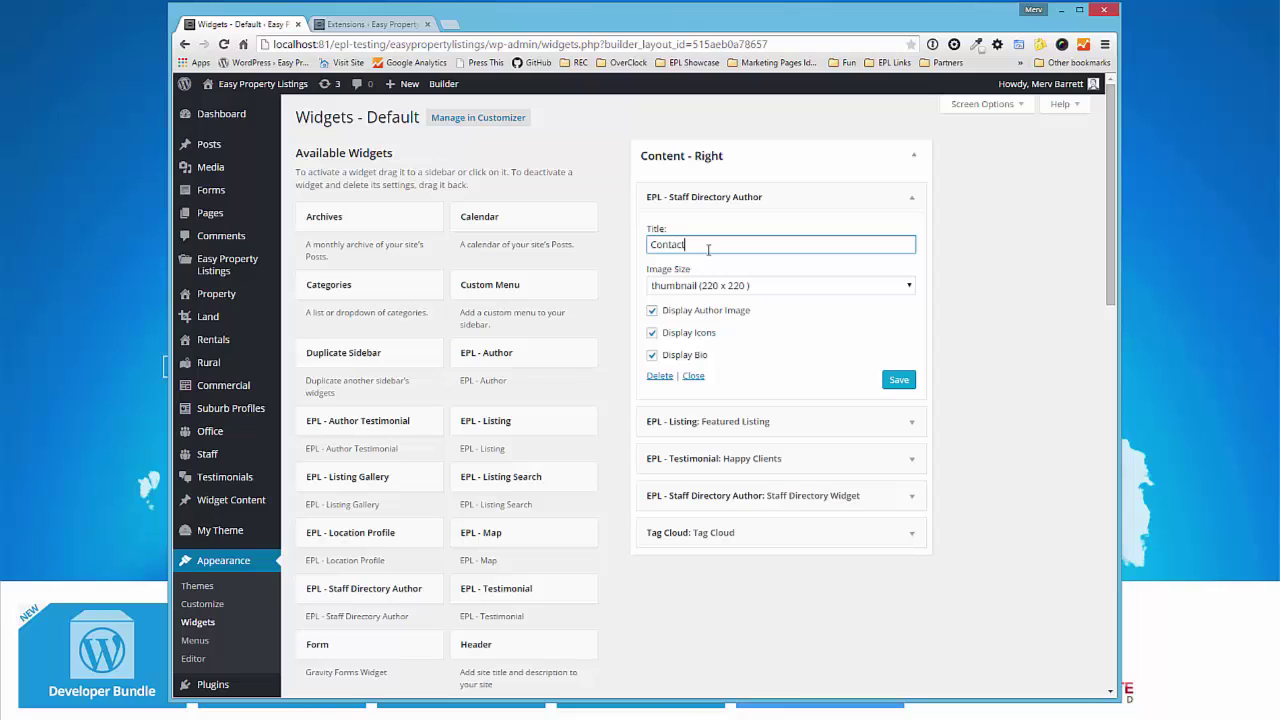
pyautogui.click(898, 380)
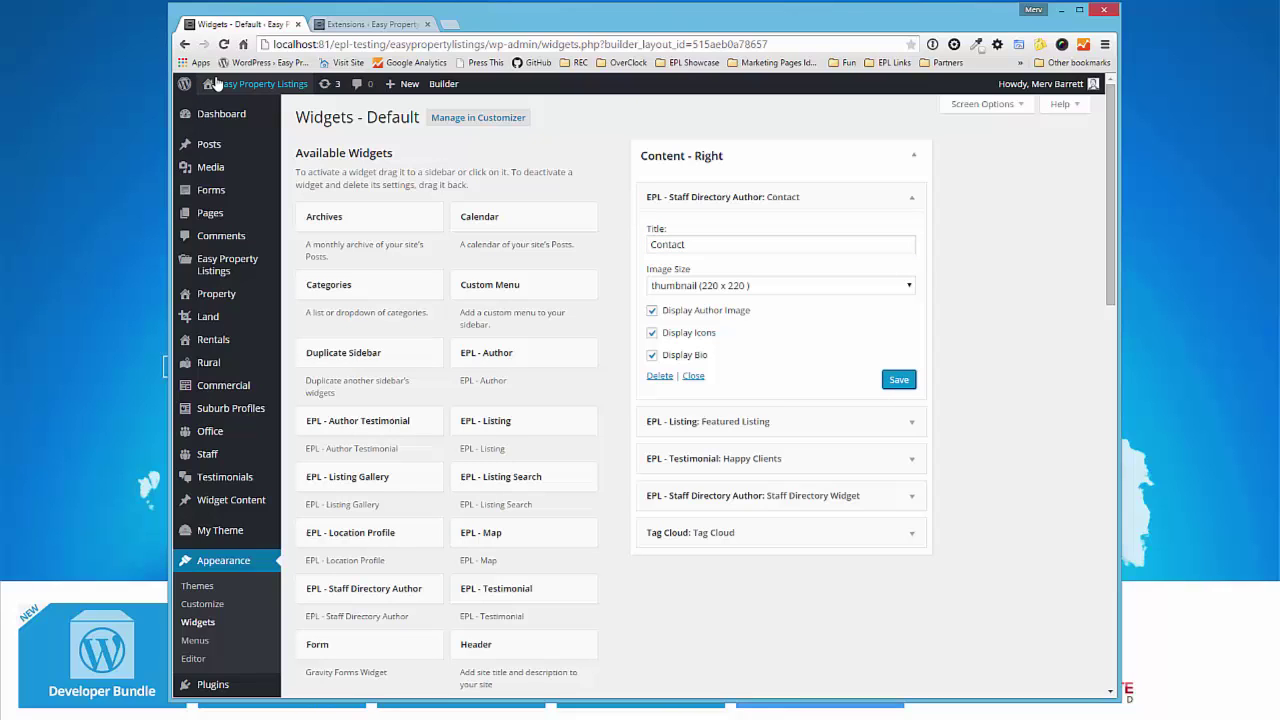
# - Check the first property listing's Contact sidebar and agent bio box, then go back to the Dashboard
pyautogui.click(217, 294)
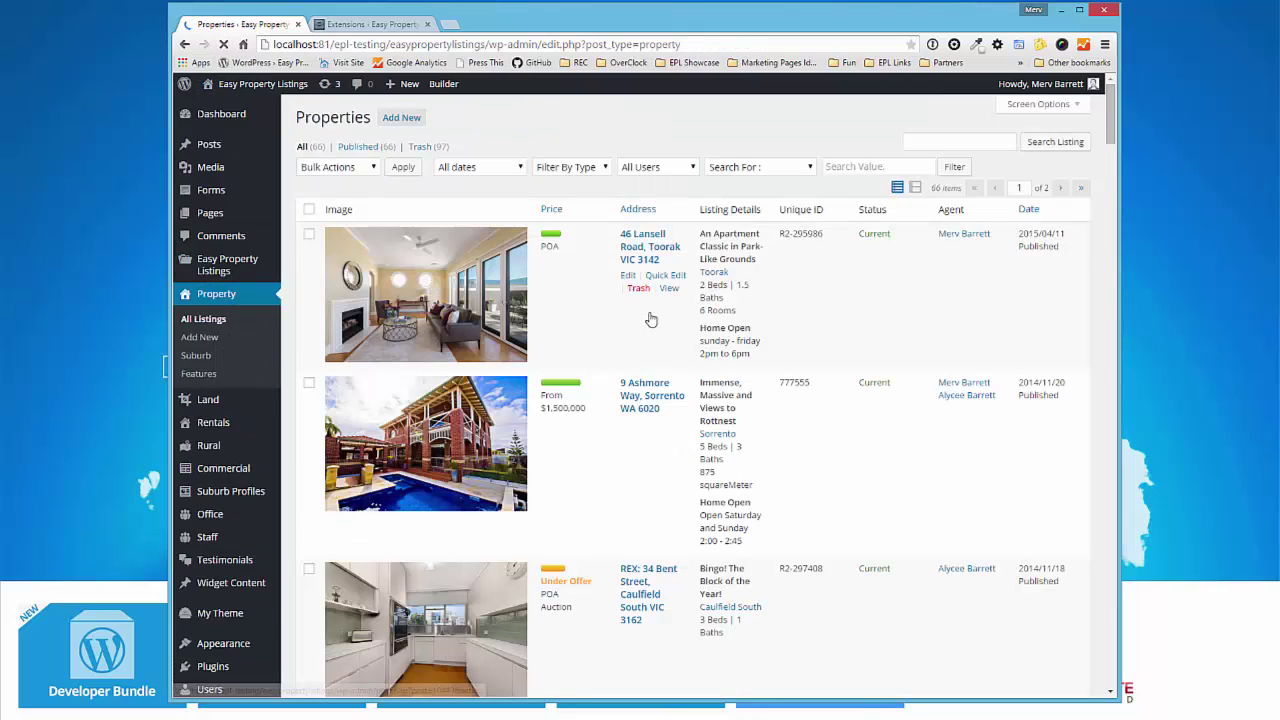
pyautogui.click(668, 289)
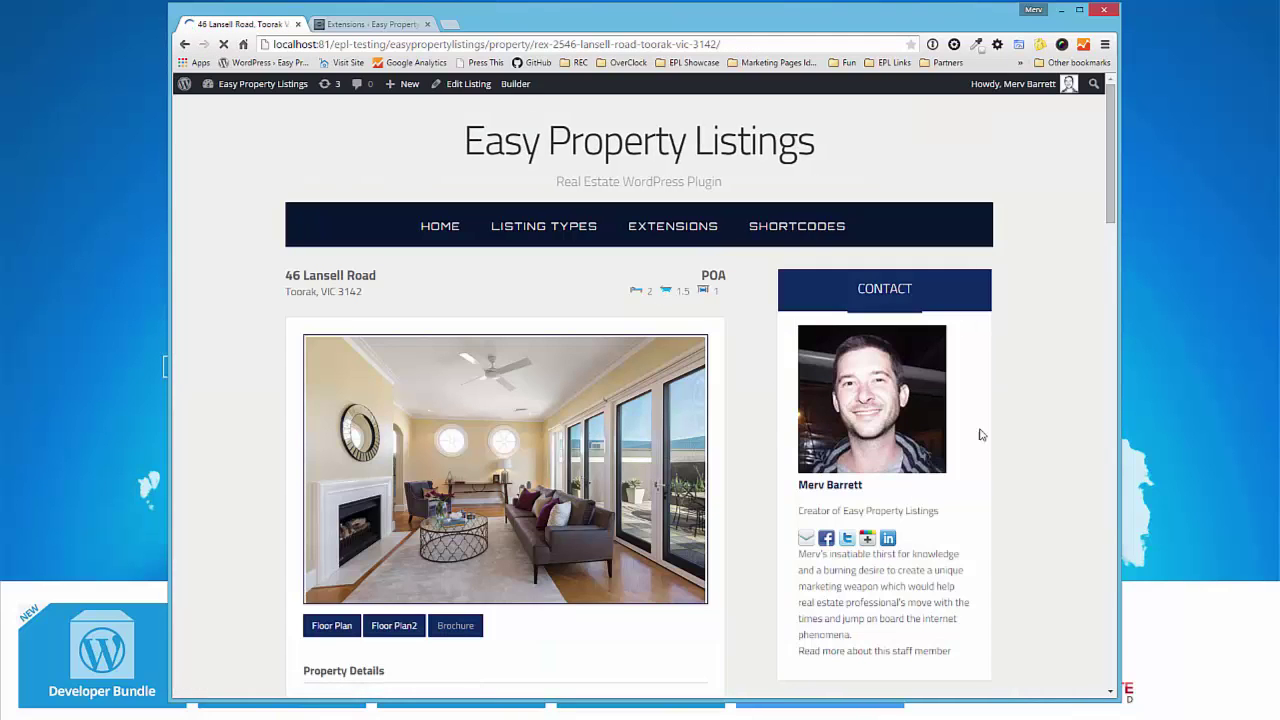
pyautogui.scroll(-5, 732, 477)
pyautogui.scroll(-8, 732, 477)
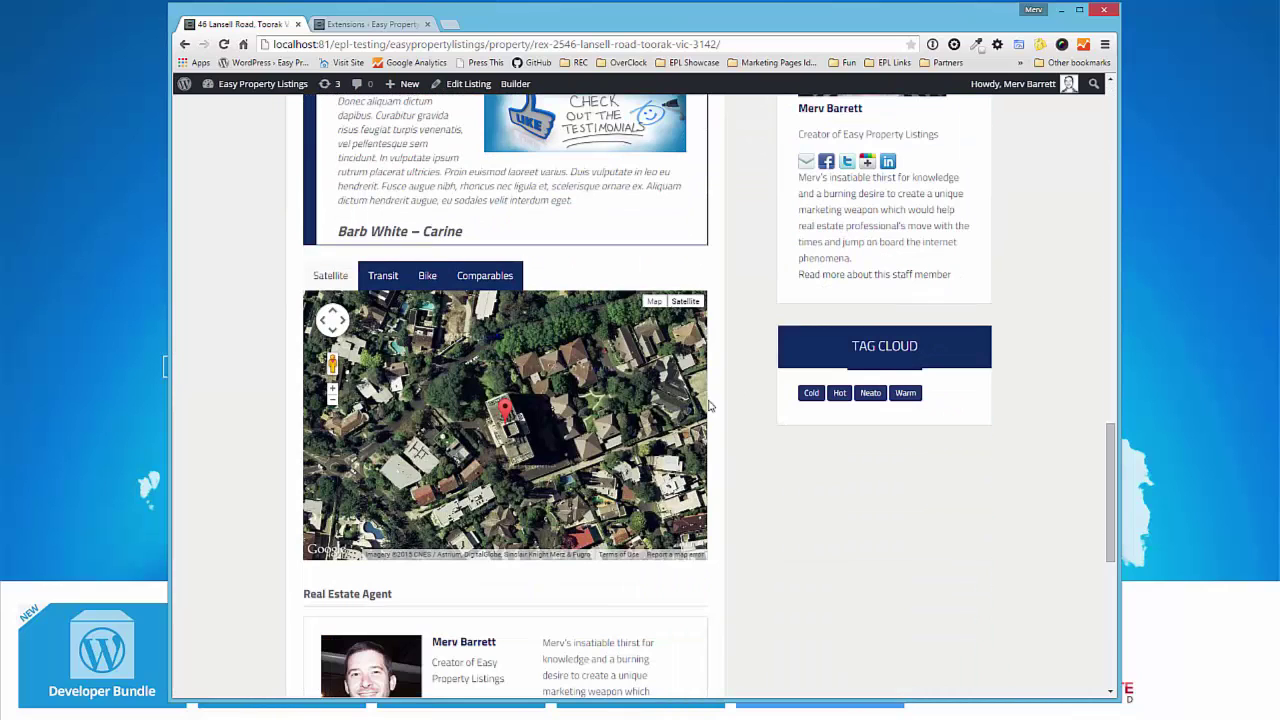
pyautogui.scroll(-3, 694, 537)
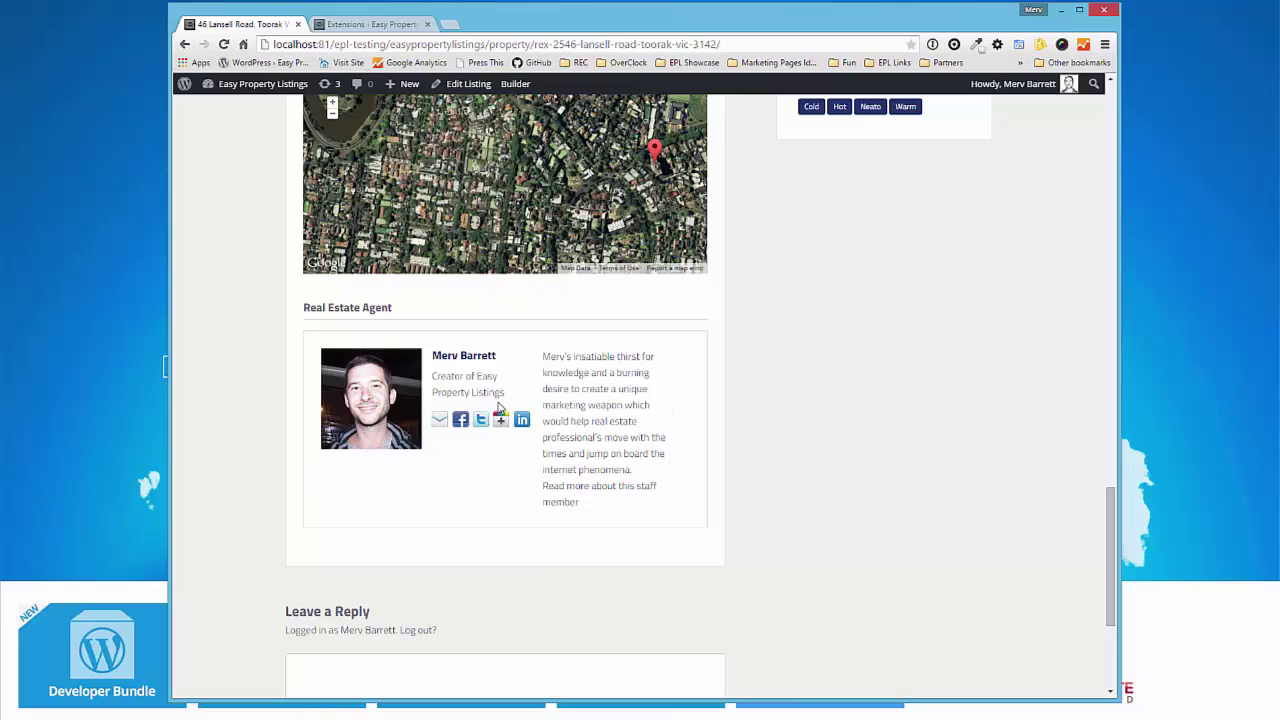
pyautogui.scroll(-1, 753, 488)
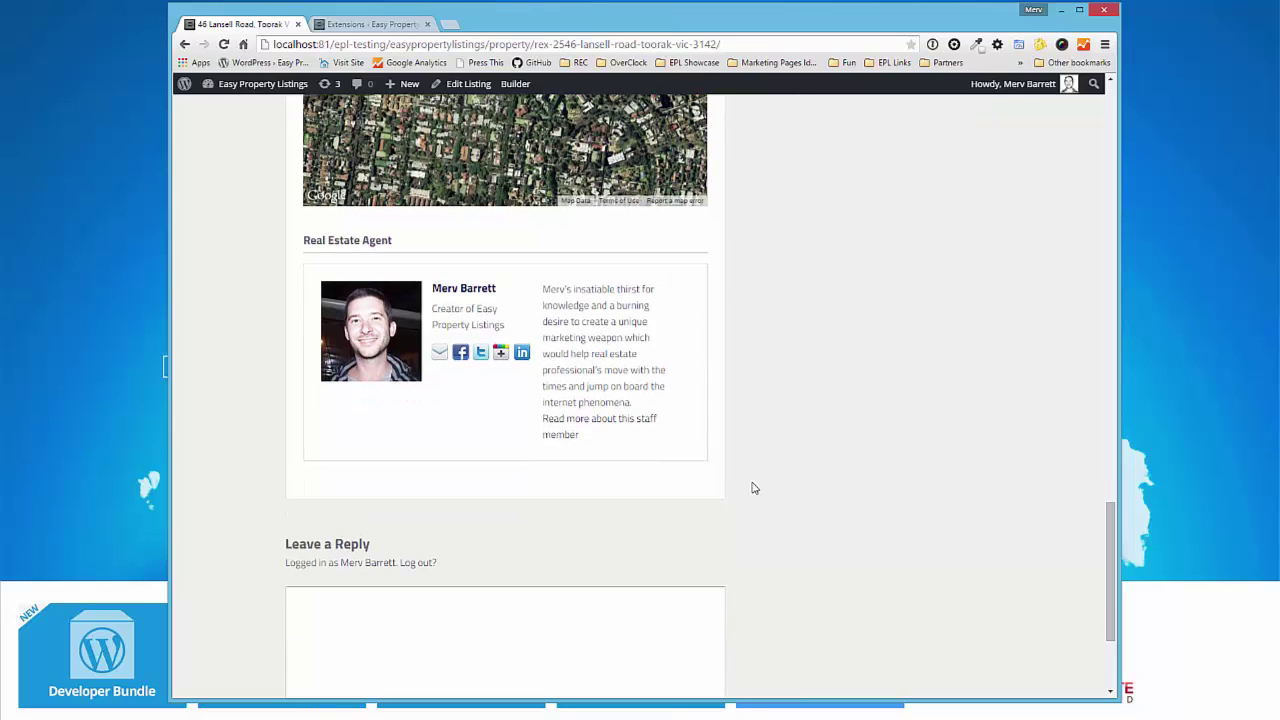
pyautogui.click(253, 112)
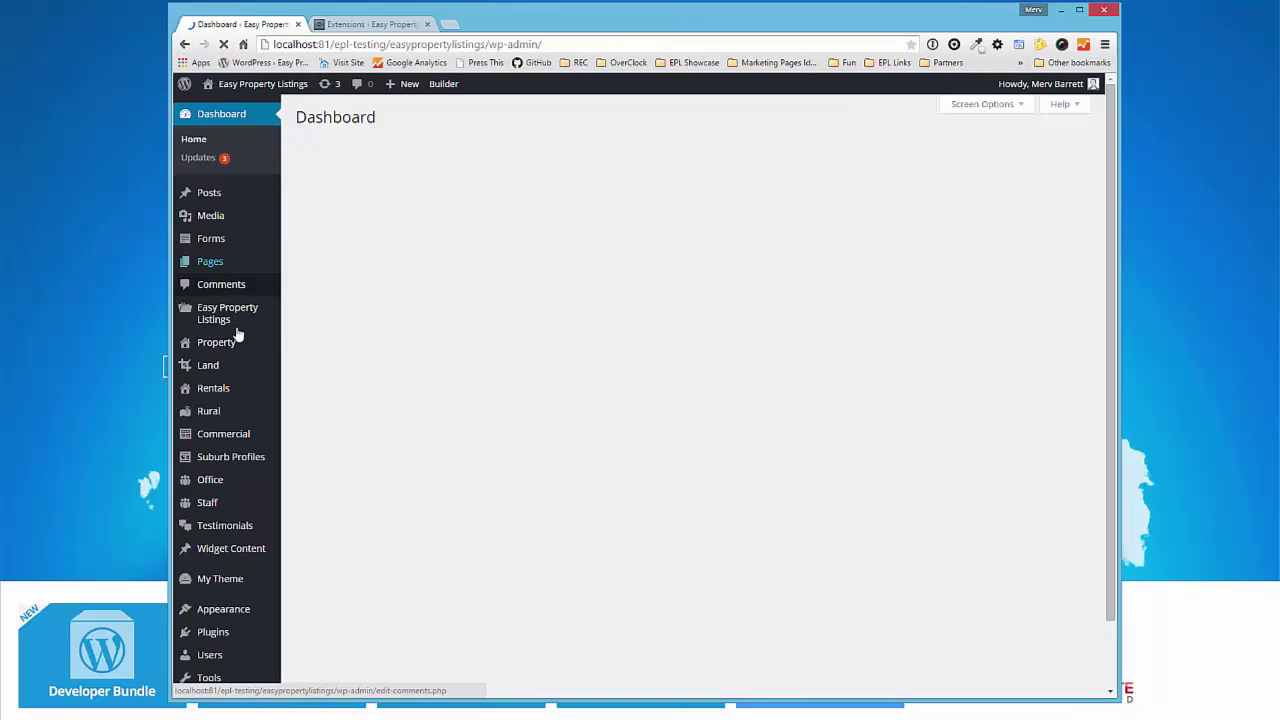
# - In All Staff Members, Quick Edit the first staff member's Order to 5
pyautogui.click(207, 503)
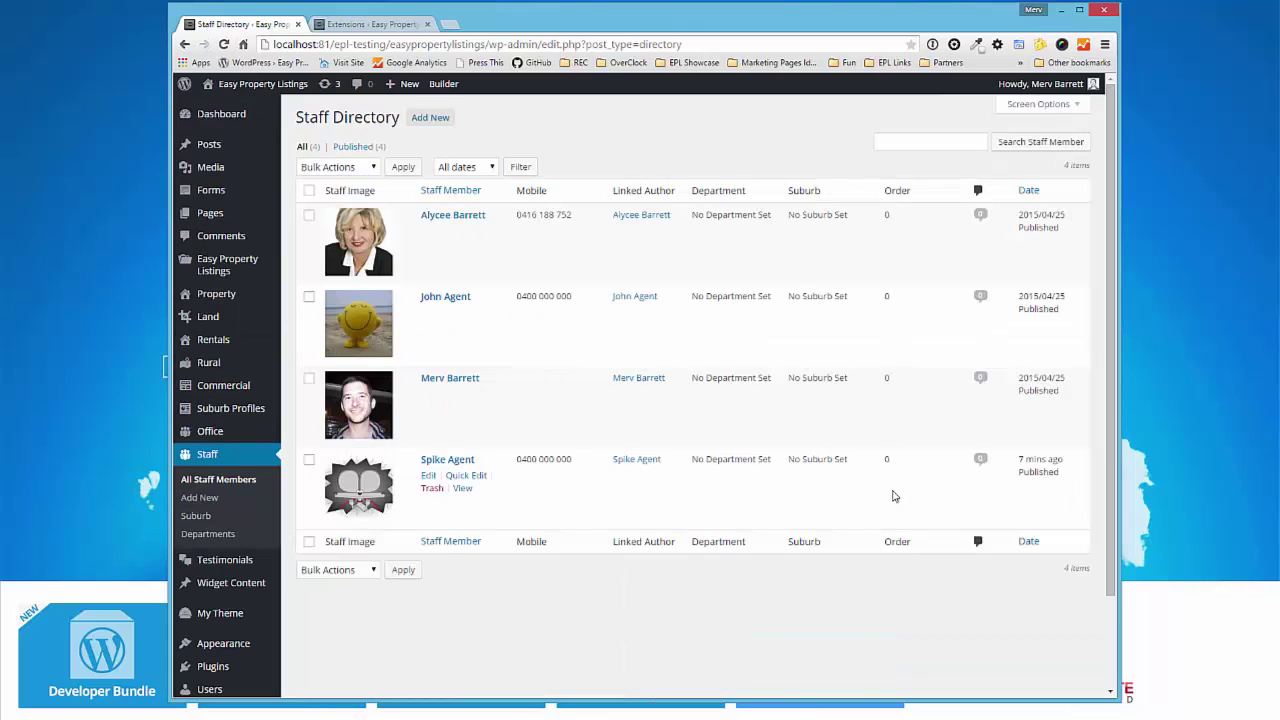
pyautogui.click(464, 235)
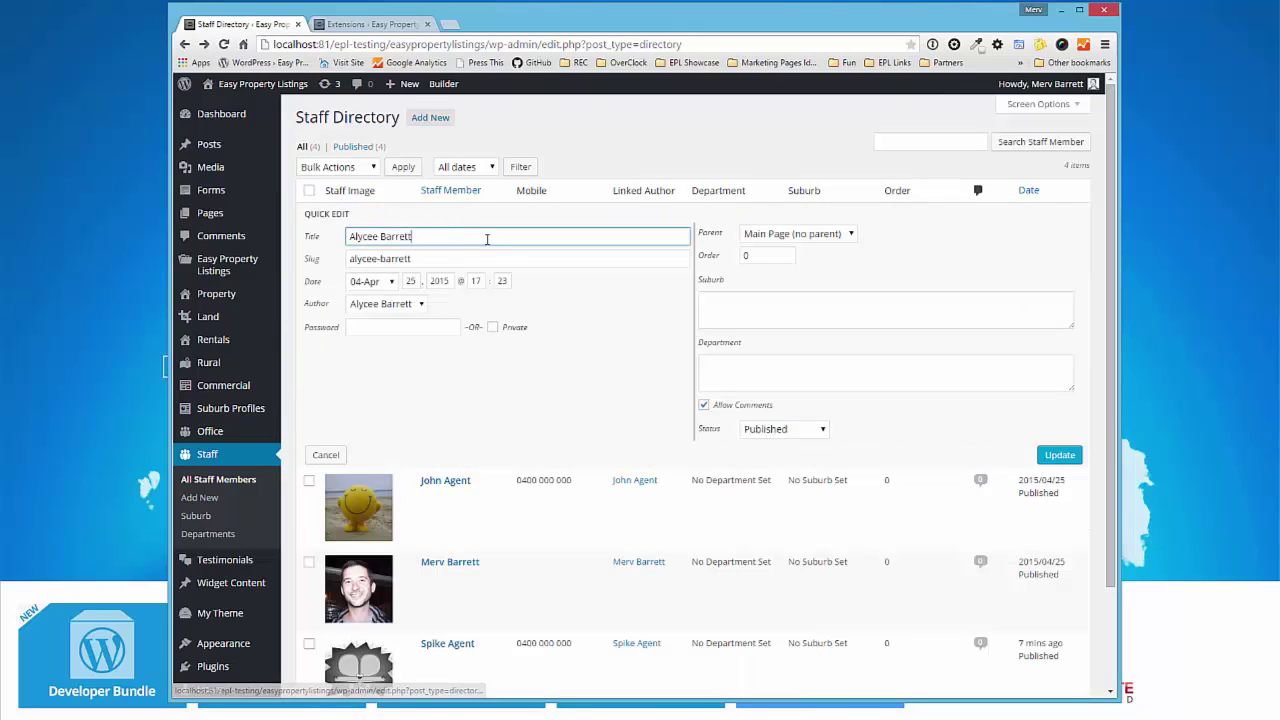
pyautogui.doubleClick(750, 256)
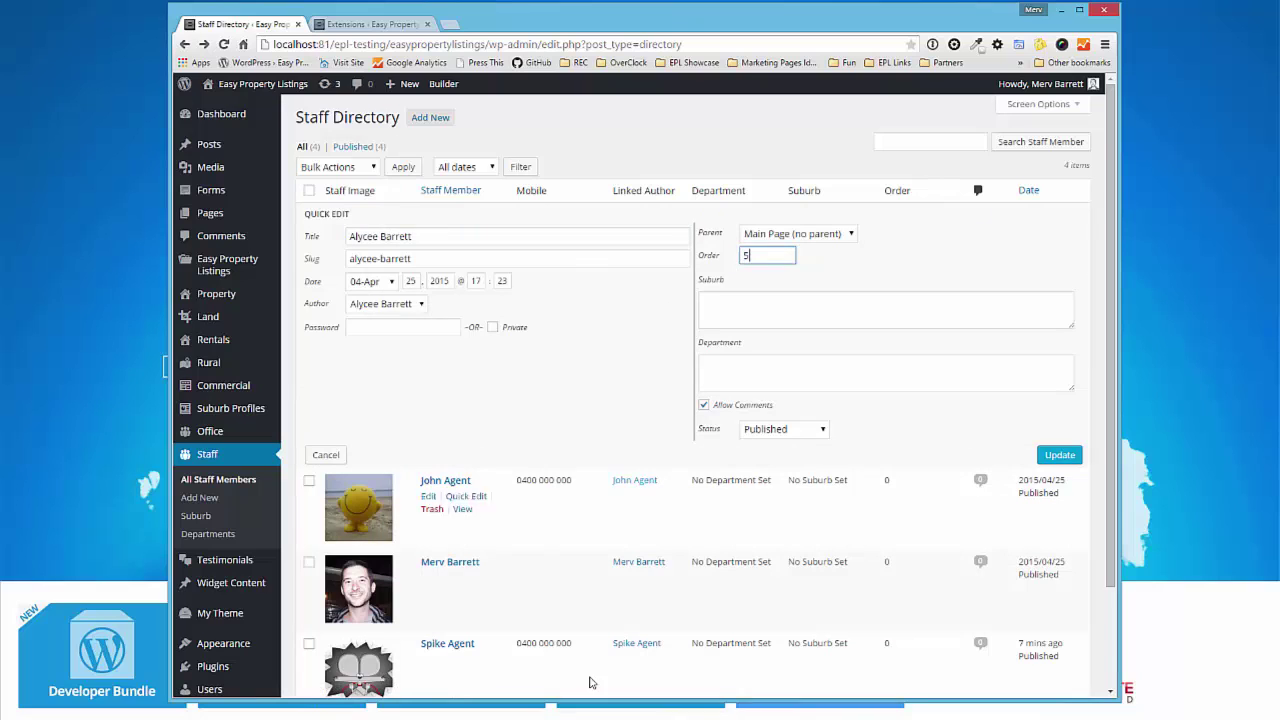
pyautogui.scroll(-1, 454, 528)
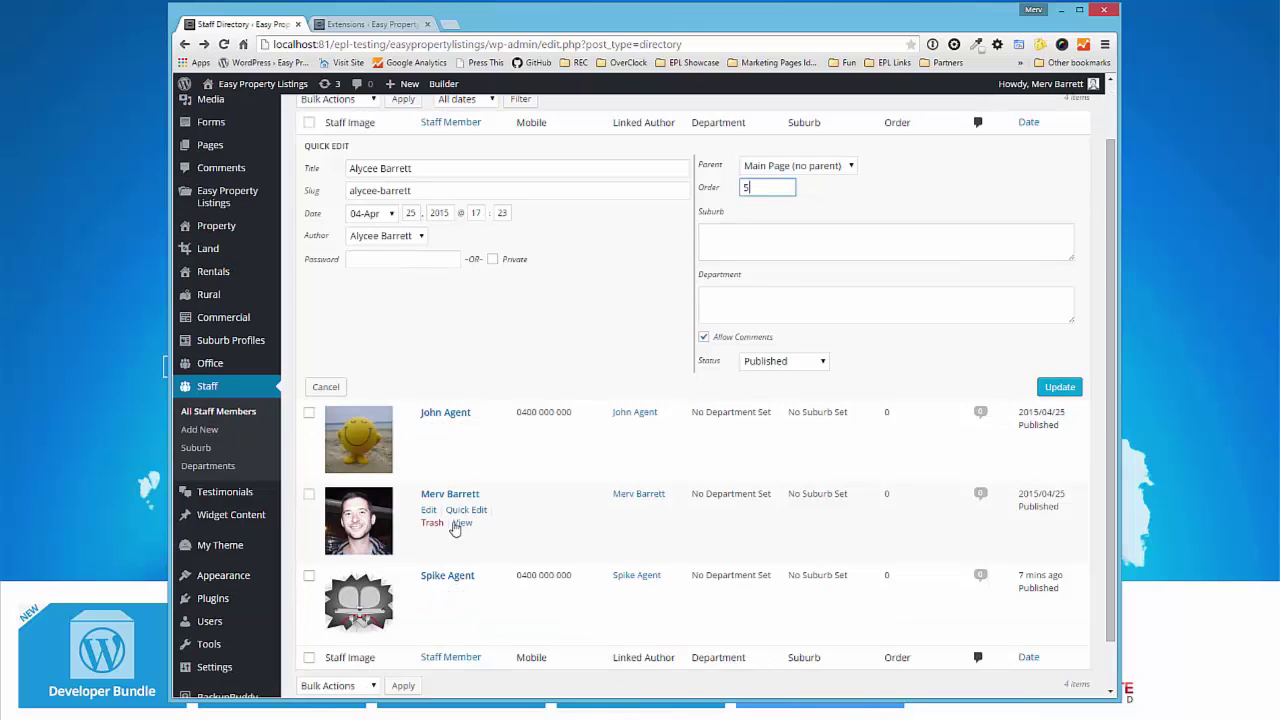
pyautogui.click(1060, 386)
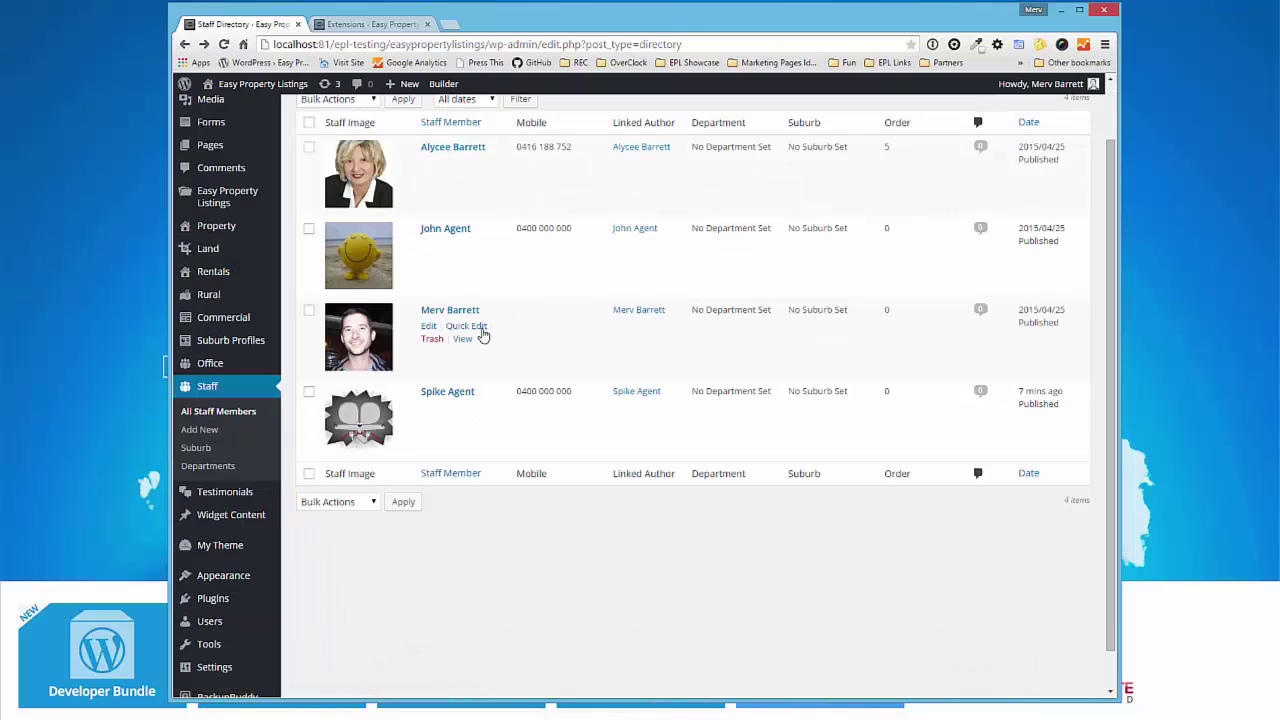
pyautogui.click(466, 326)
pyautogui.doubleClick(757, 349)
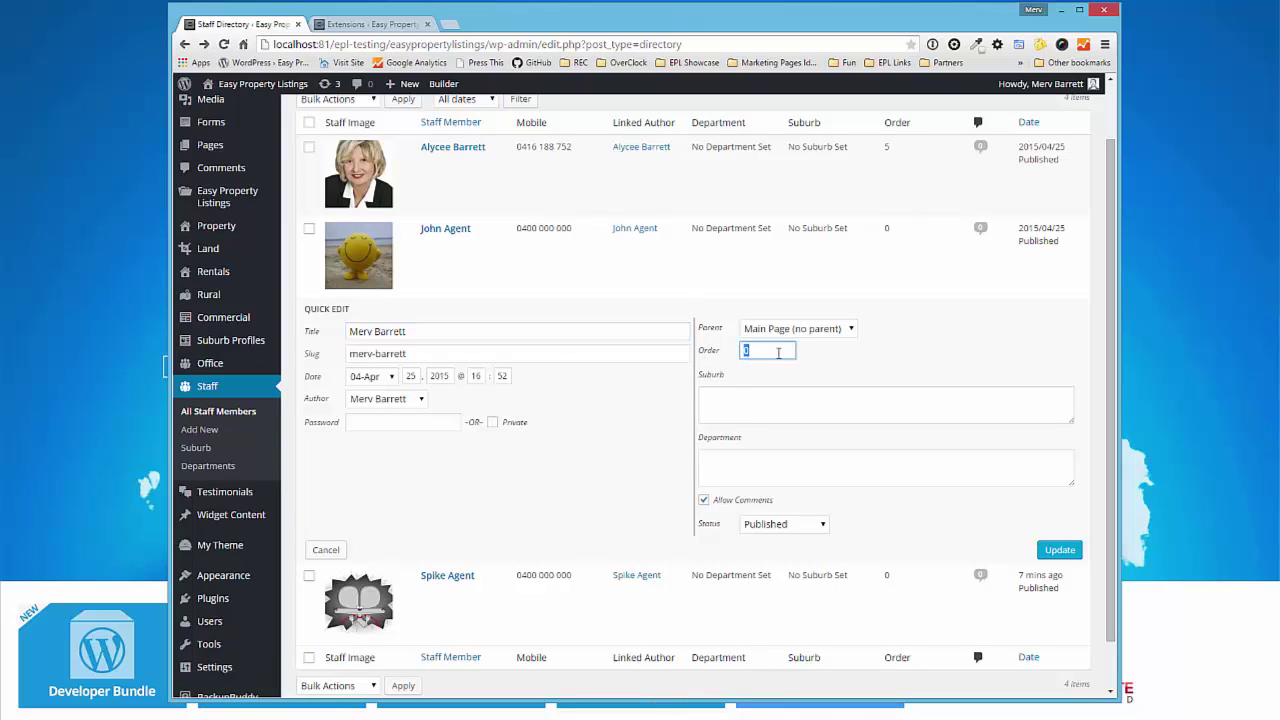
pyautogui.click(1057, 546)
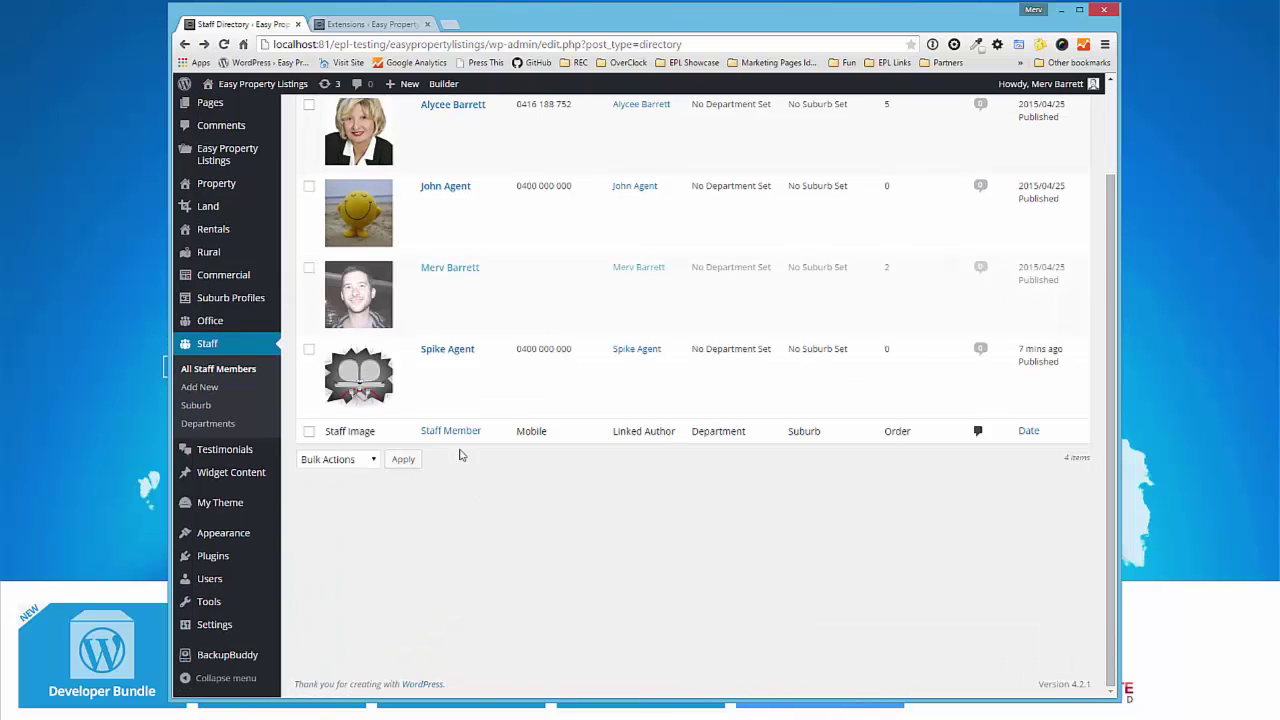
pyautogui.click(466, 365)
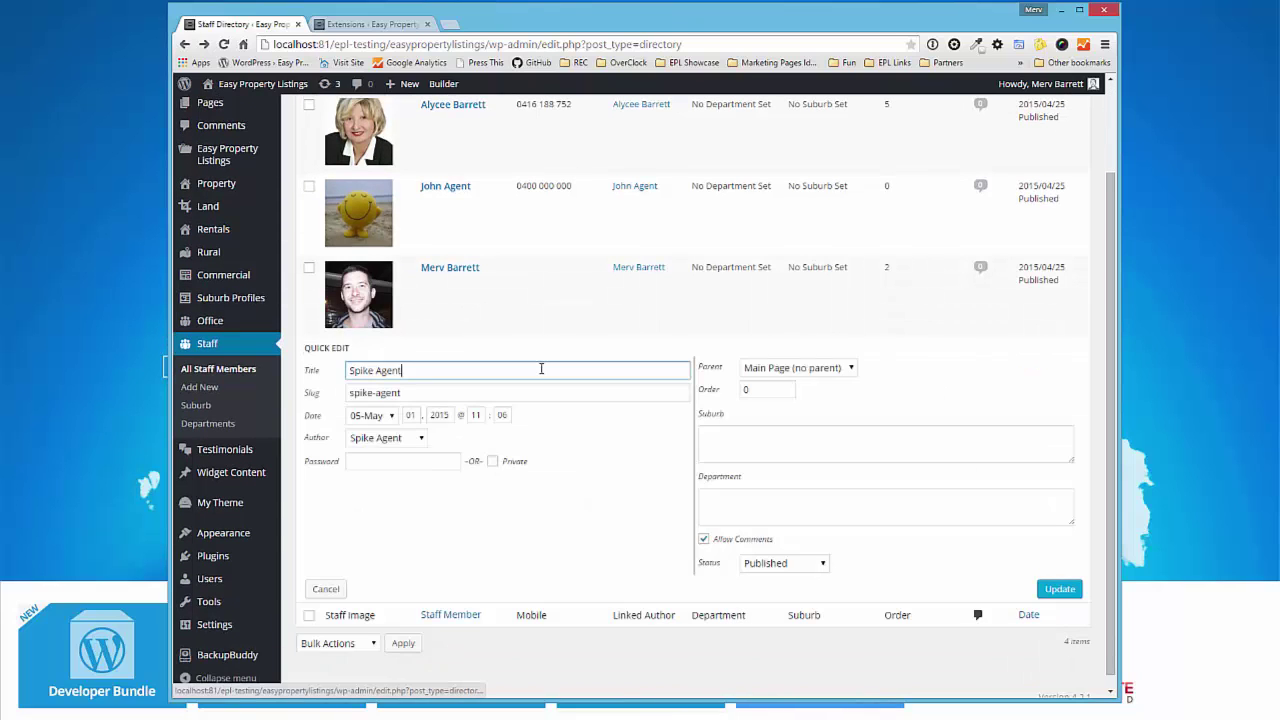
pyautogui.doubleClick(790, 391)
pyautogui.click(1050, 588)
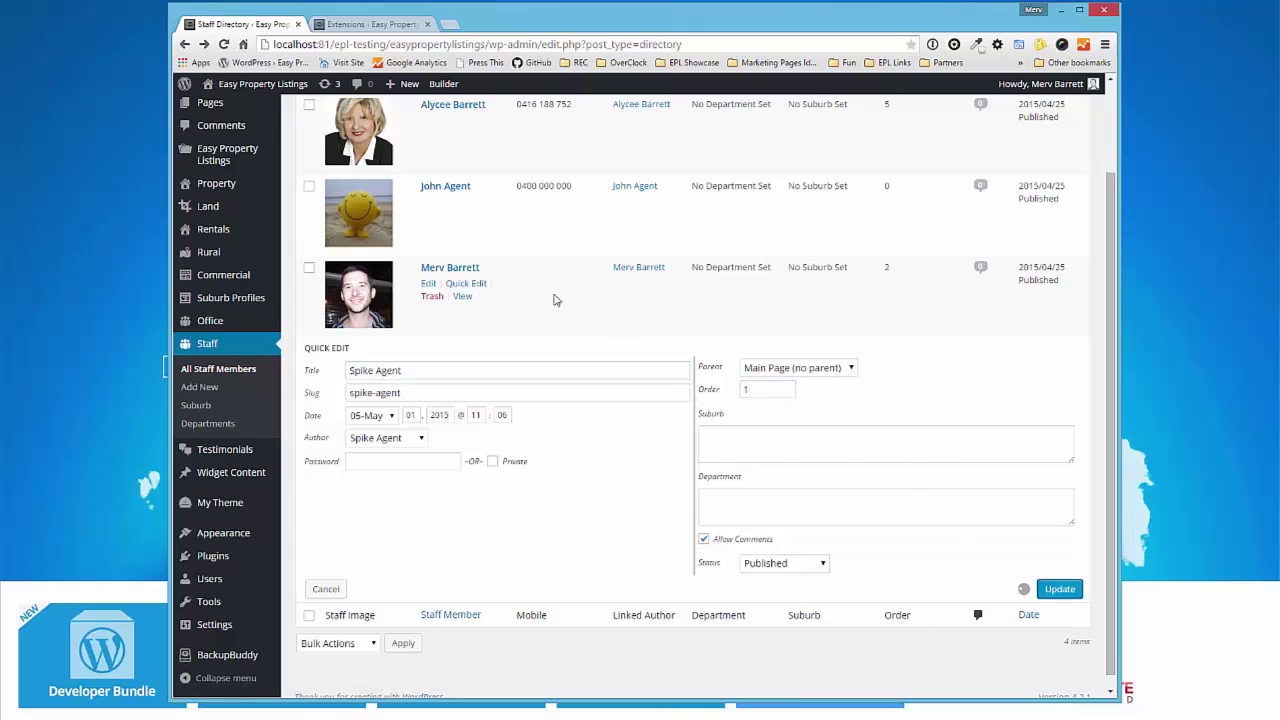
# - Set John Agent's Order to 7 and reload the staff list sorted by order
pyautogui.click(505, 318)
pyautogui.click(698, 338)
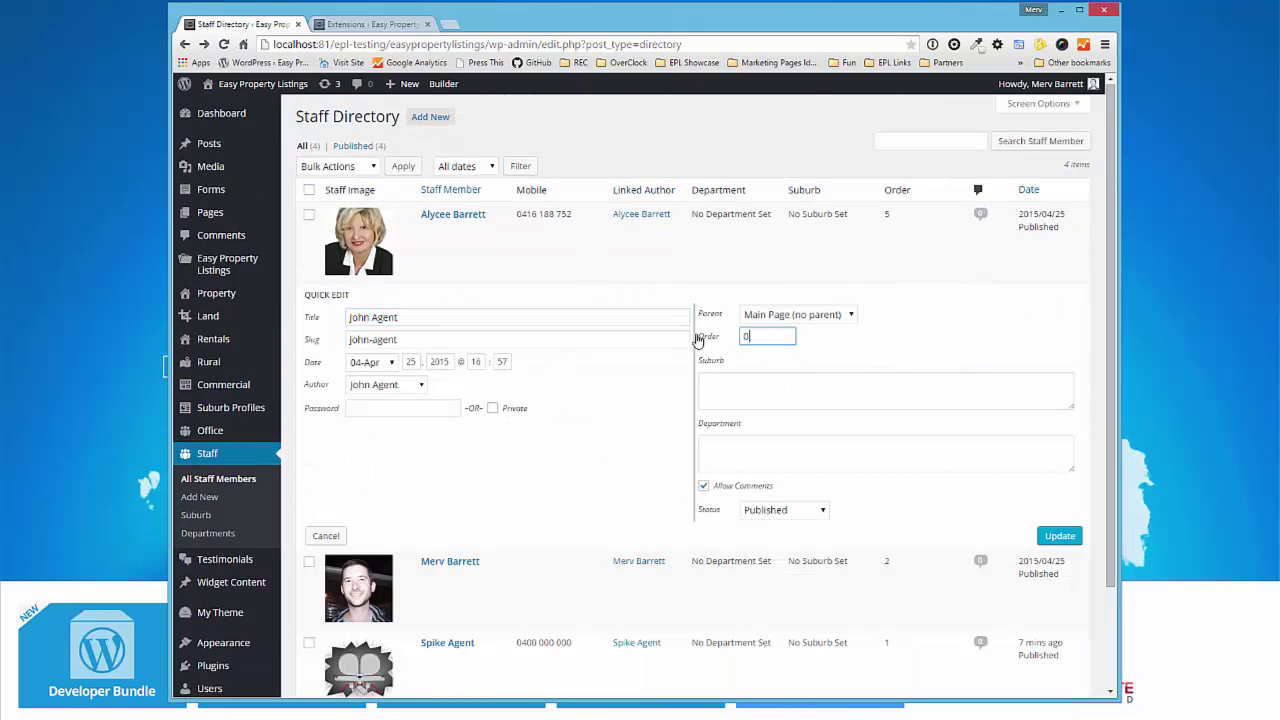
pyautogui.write('7')
pyautogui.click(1059, 540)
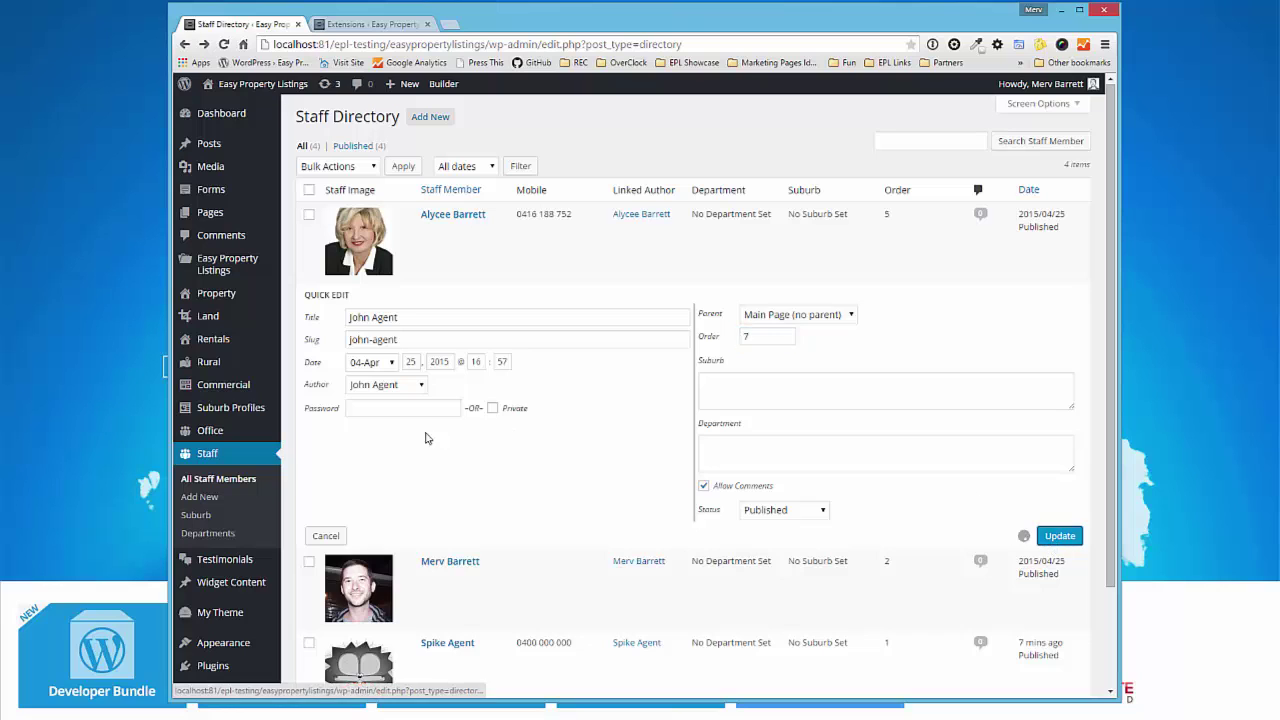
pyautogui.click(208, 455)
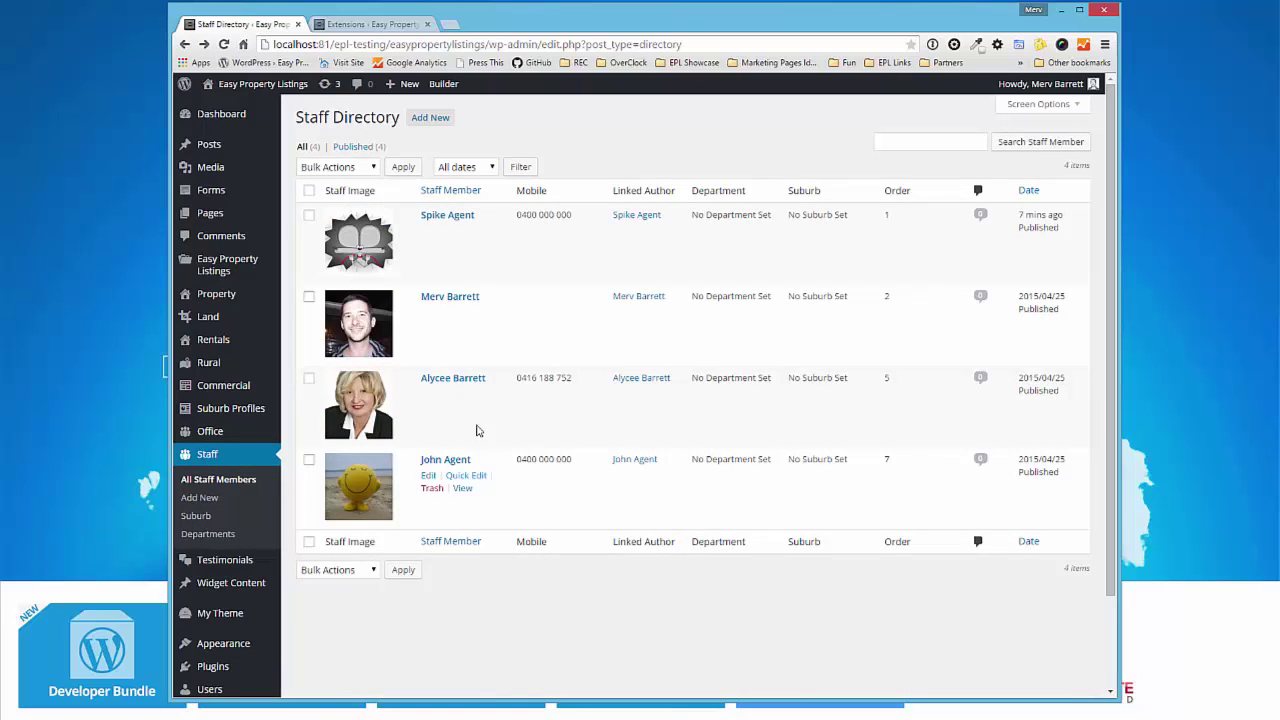
# - Visit the live site and browse the Our Staff Directory page showing staff in the new order
pyautogui.moveTo(268, 85)
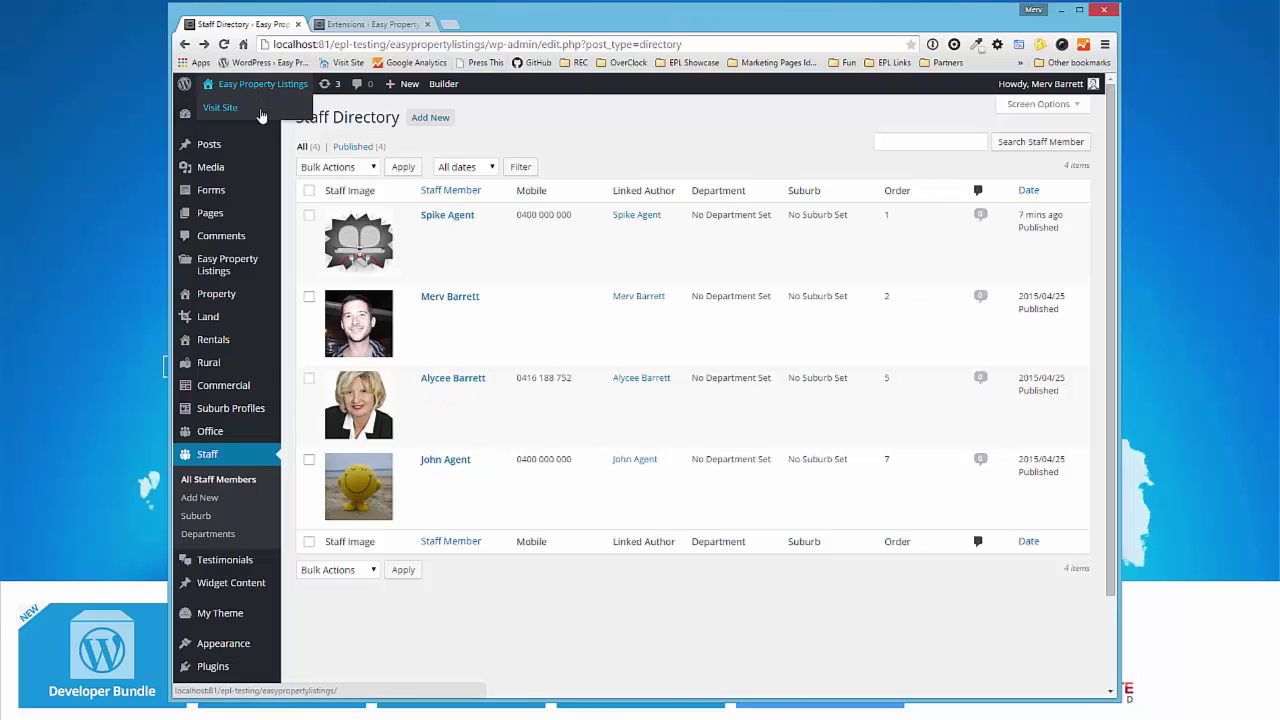
pyautogui.click(262, 108)
pyautogui.moveTo(665, 235)
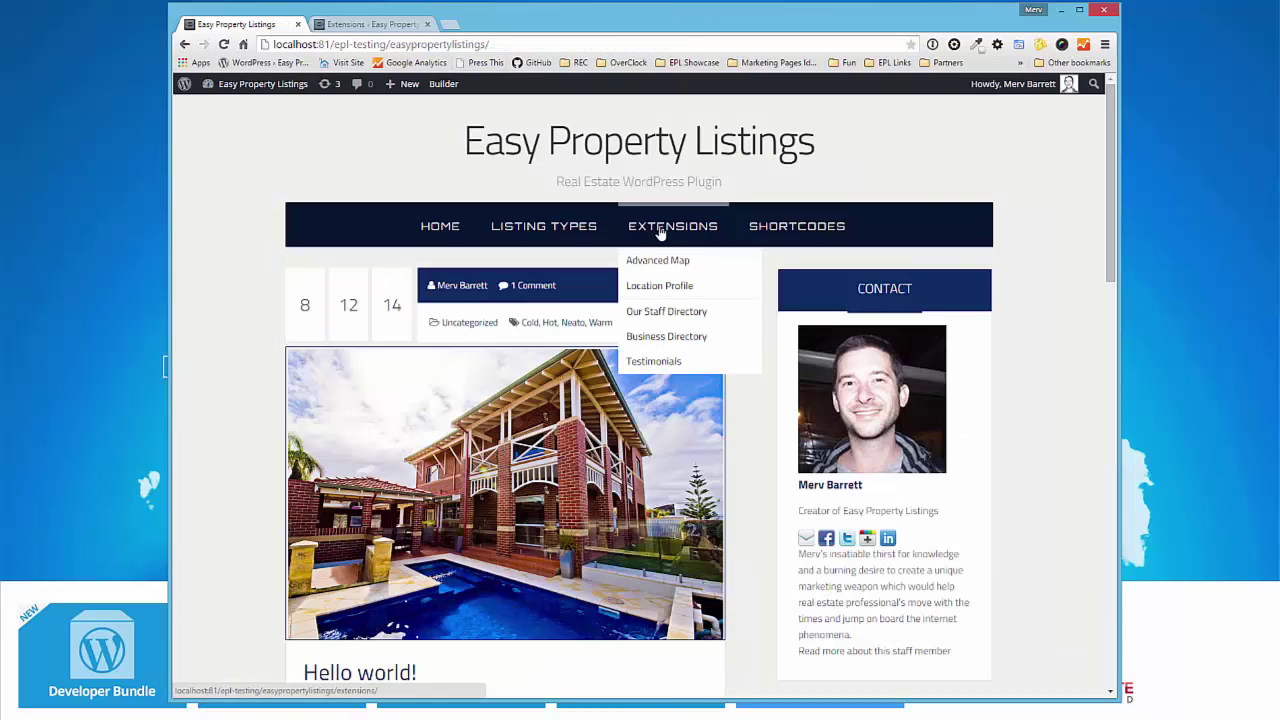
pyautogui.click(666, 311)
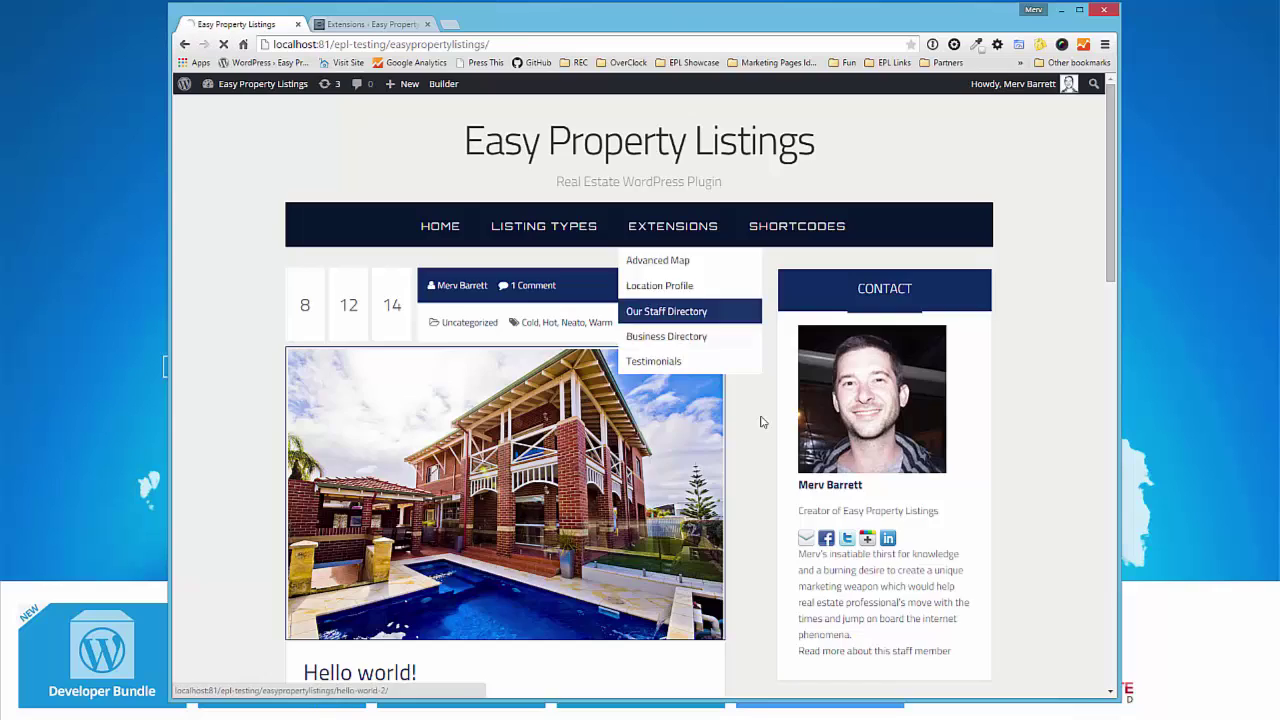
pyautogui.scroll(-1, 707, 460)
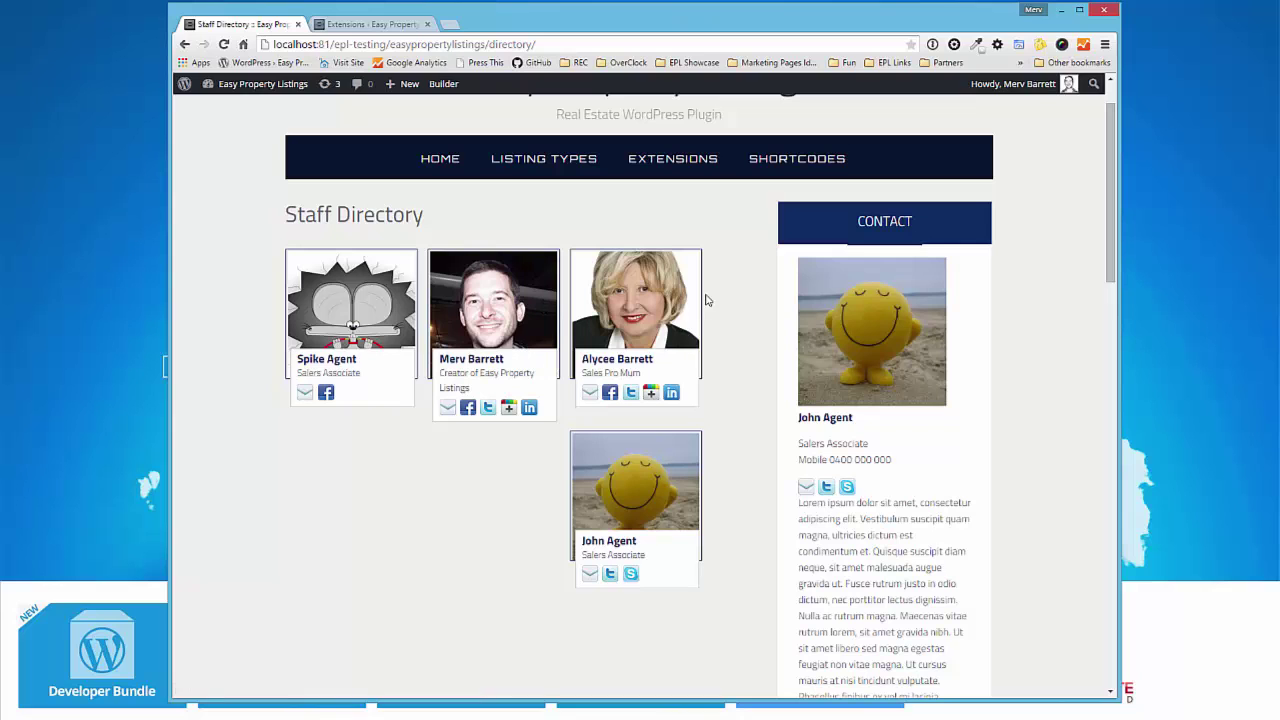
pyautogui.scroll(-2, 730, 401)
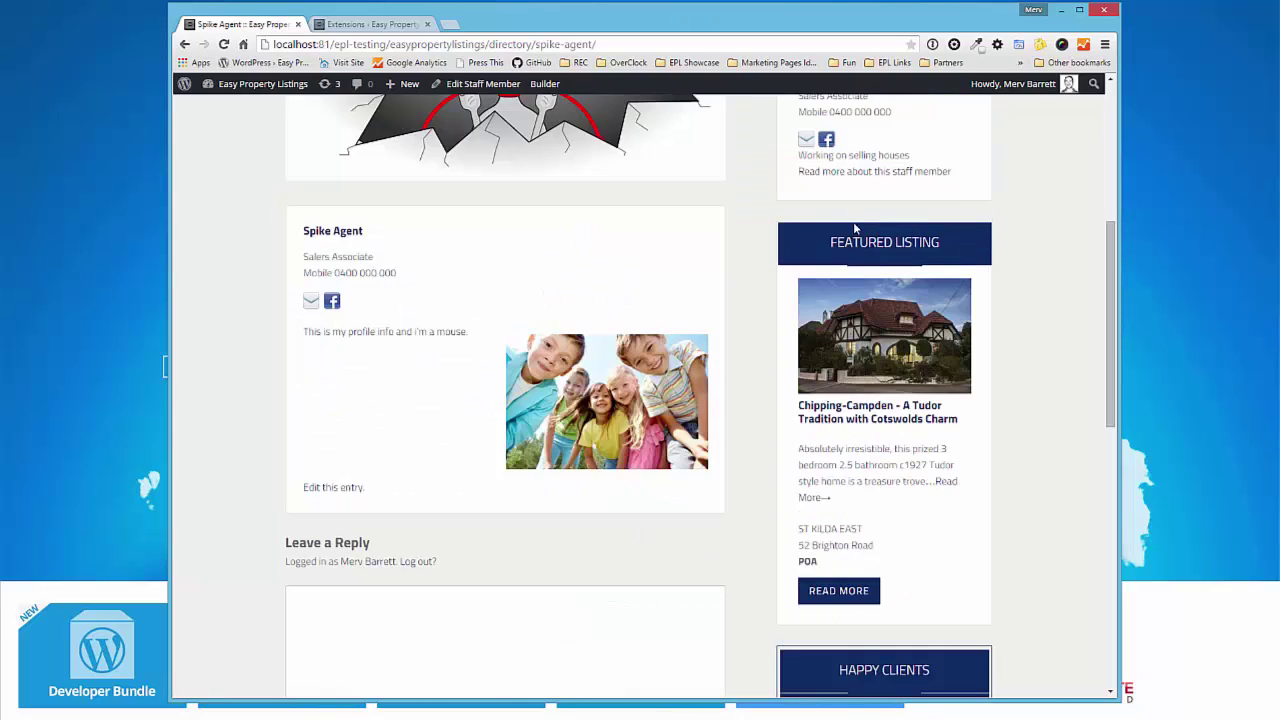
pyautogui.scroll(7, 757, 380)
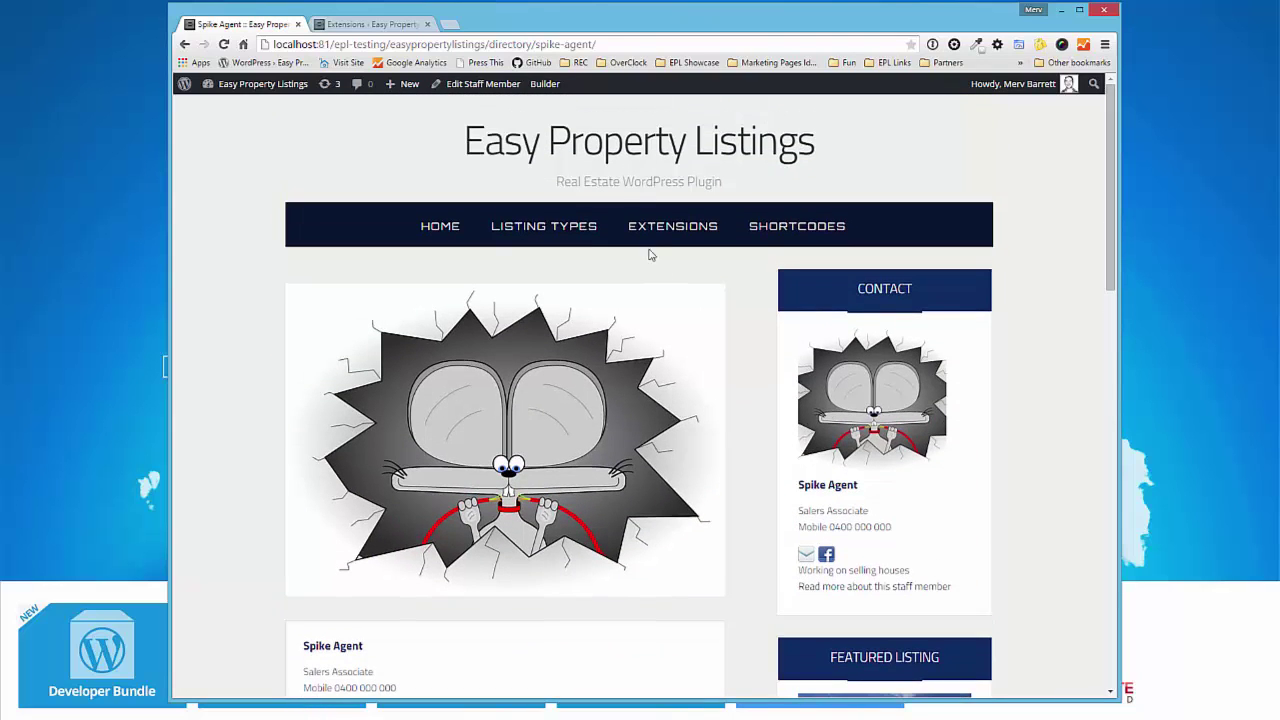
# - In a new tab, open easypropertylistings.com.au's Store and the Staff Directory extension's details page
pyautogui.click(446, 25)
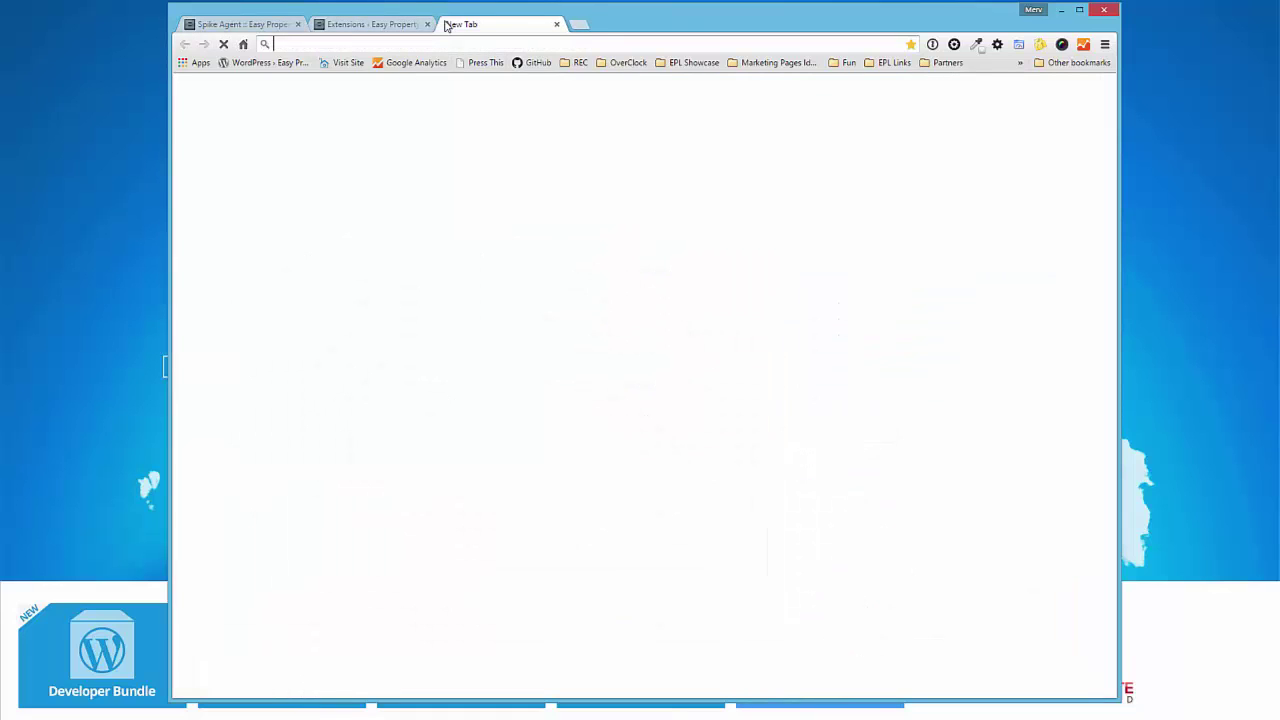
pyautogui.write('easypropertylistings.com.au')
pyautogui.press('Return')
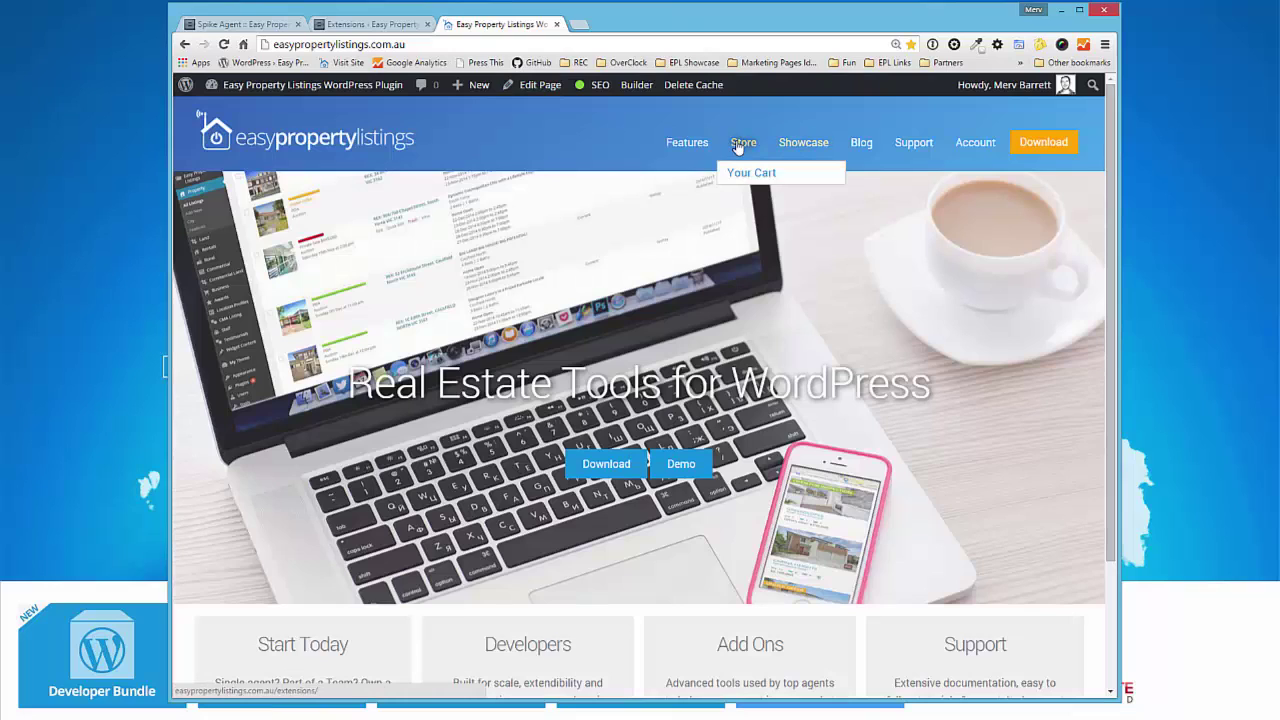
pyautogui.click(746, 148)
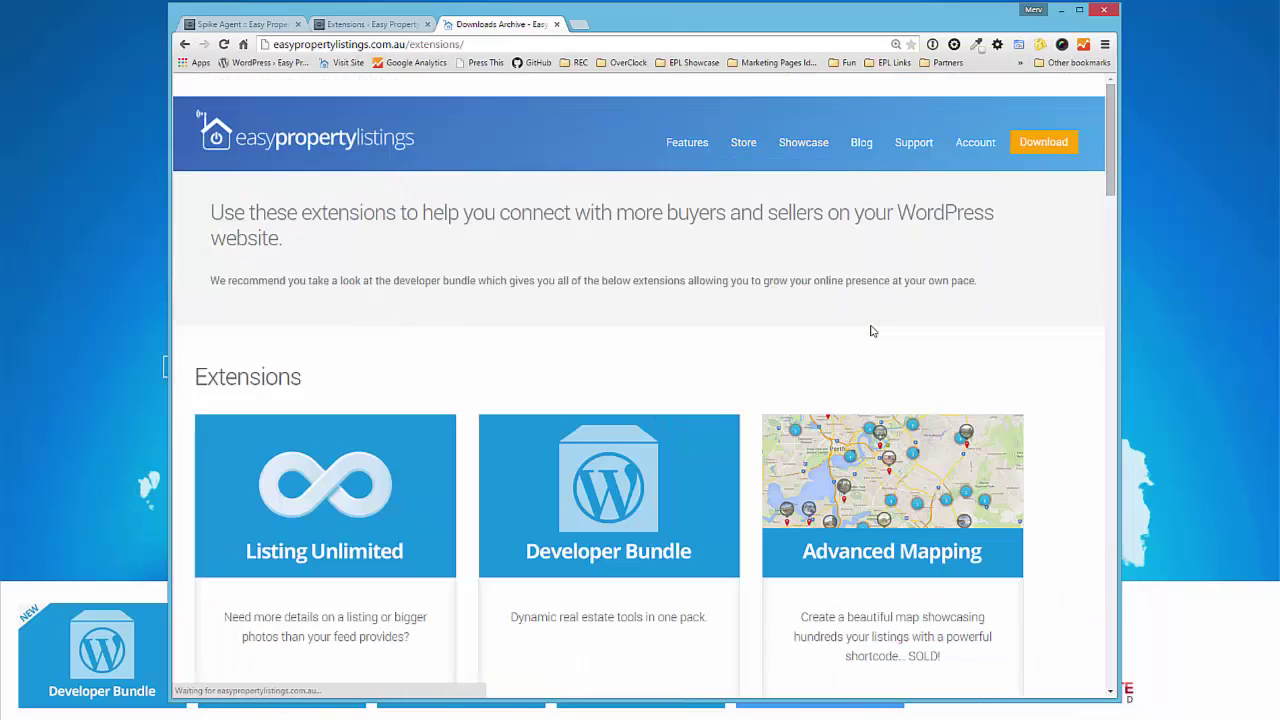
pyautogui.scroll(-2, 872, 332)
pyautogui.scroll(-12, 872, 332)
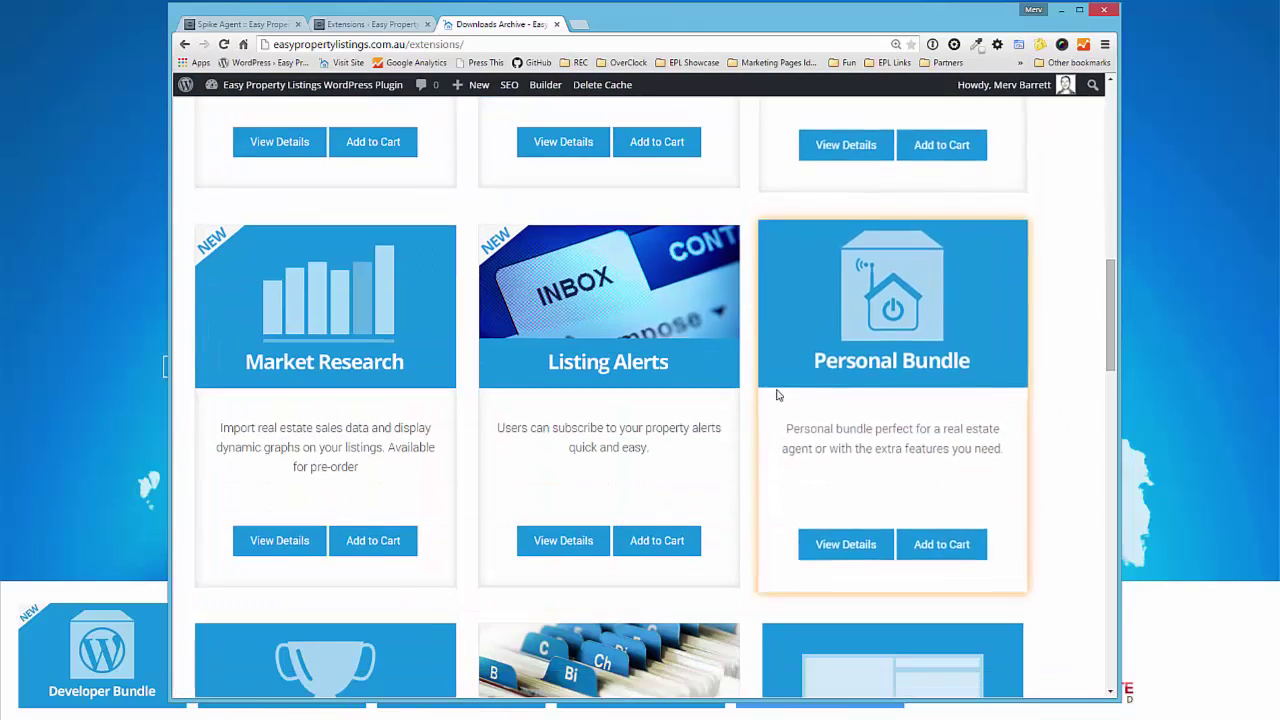
pyautogui.scroll(-4, 765, 420)
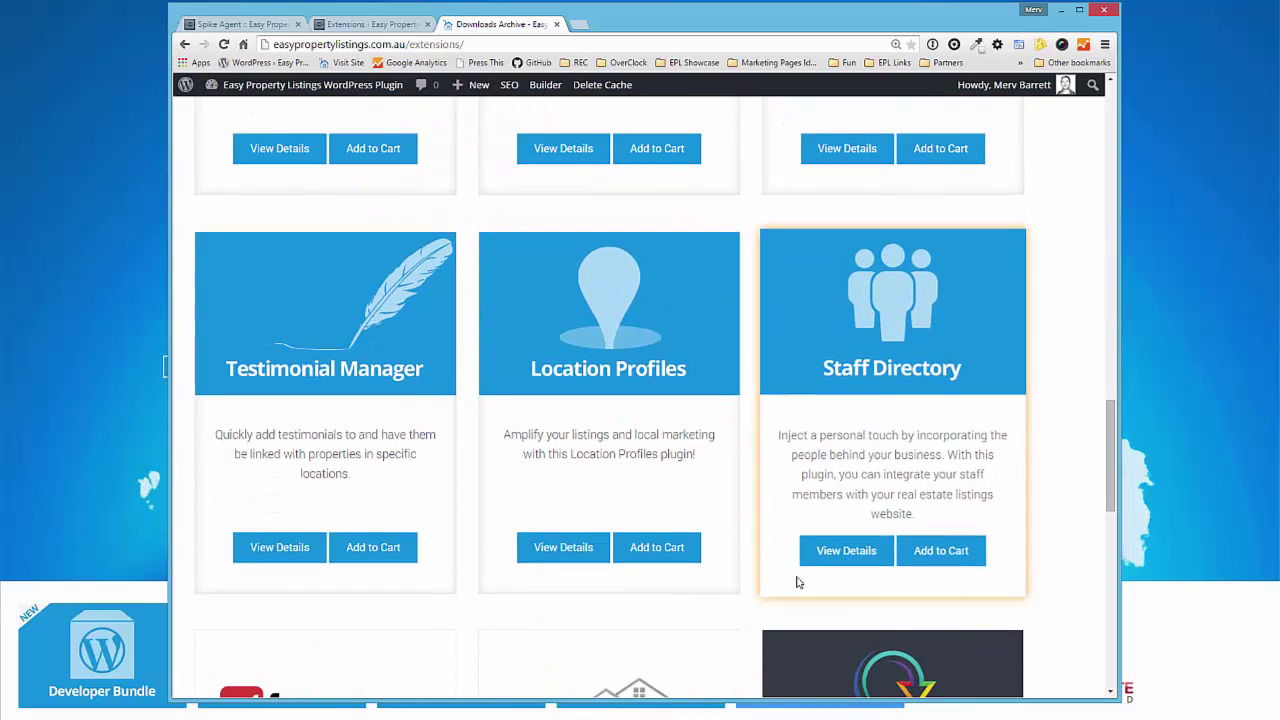
pyautogui.click(845, 556)
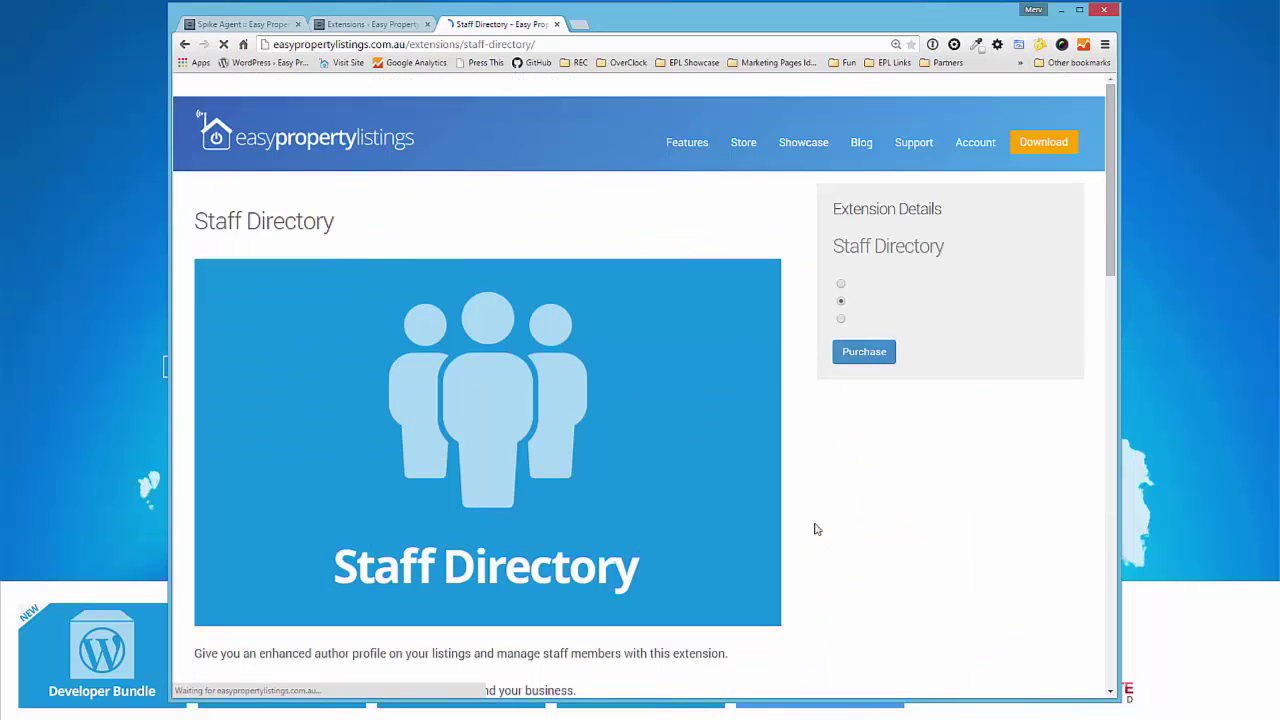
# - Enlarge and close the Manage staff members screenshot, then scroll through the widget and layout examples
pyautogui.scroll(-10, 820, 525)
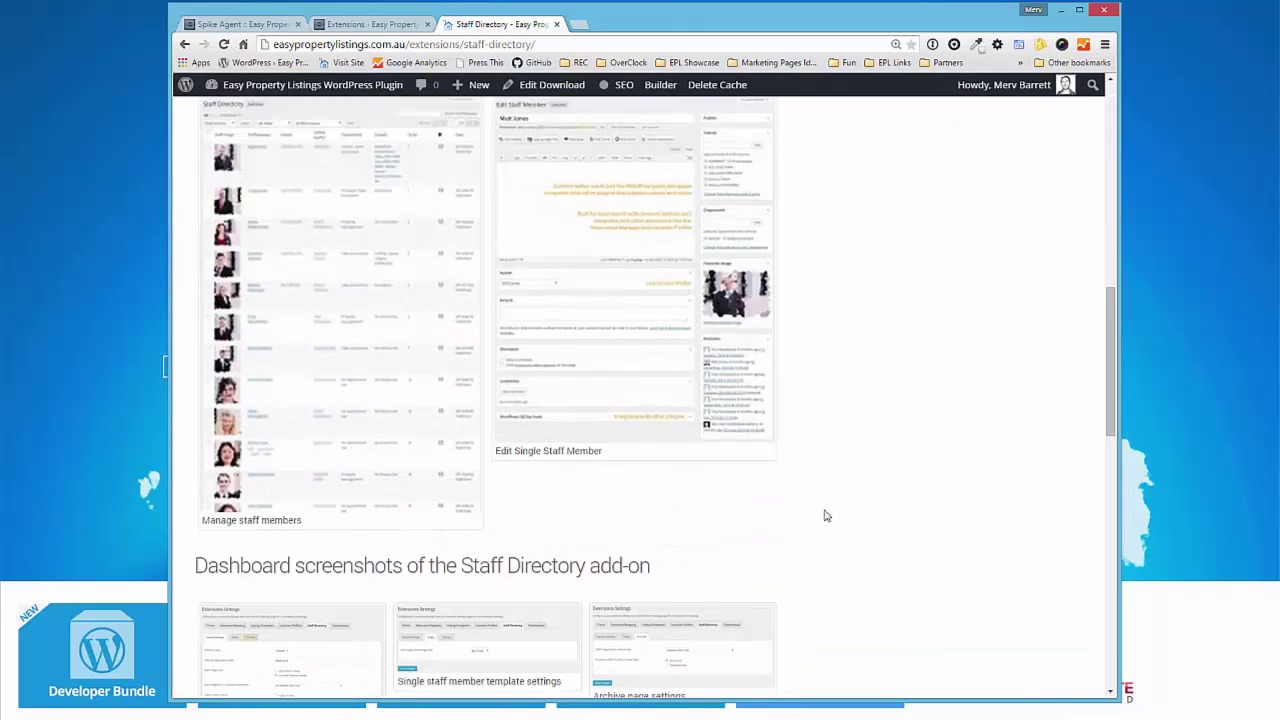
pyautogui.click(324, 305)
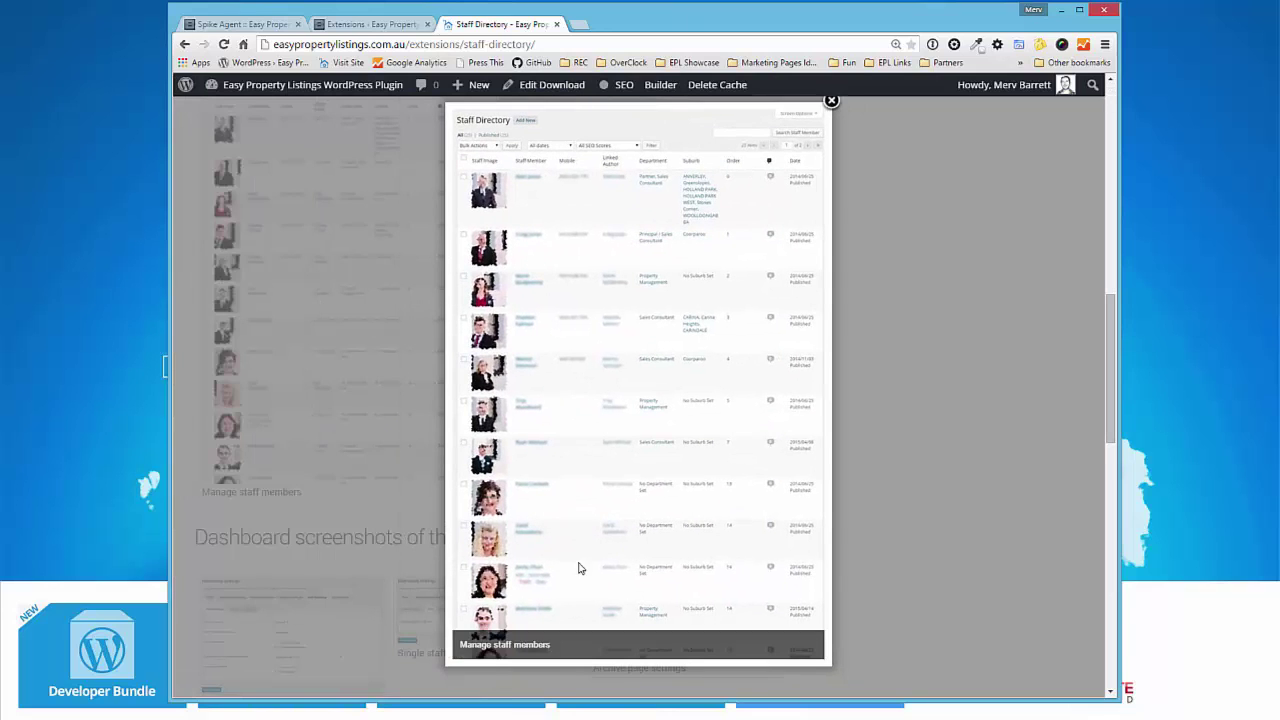
pyautogui.moveTo(757, 274)
pyautogui.click(831, 102)
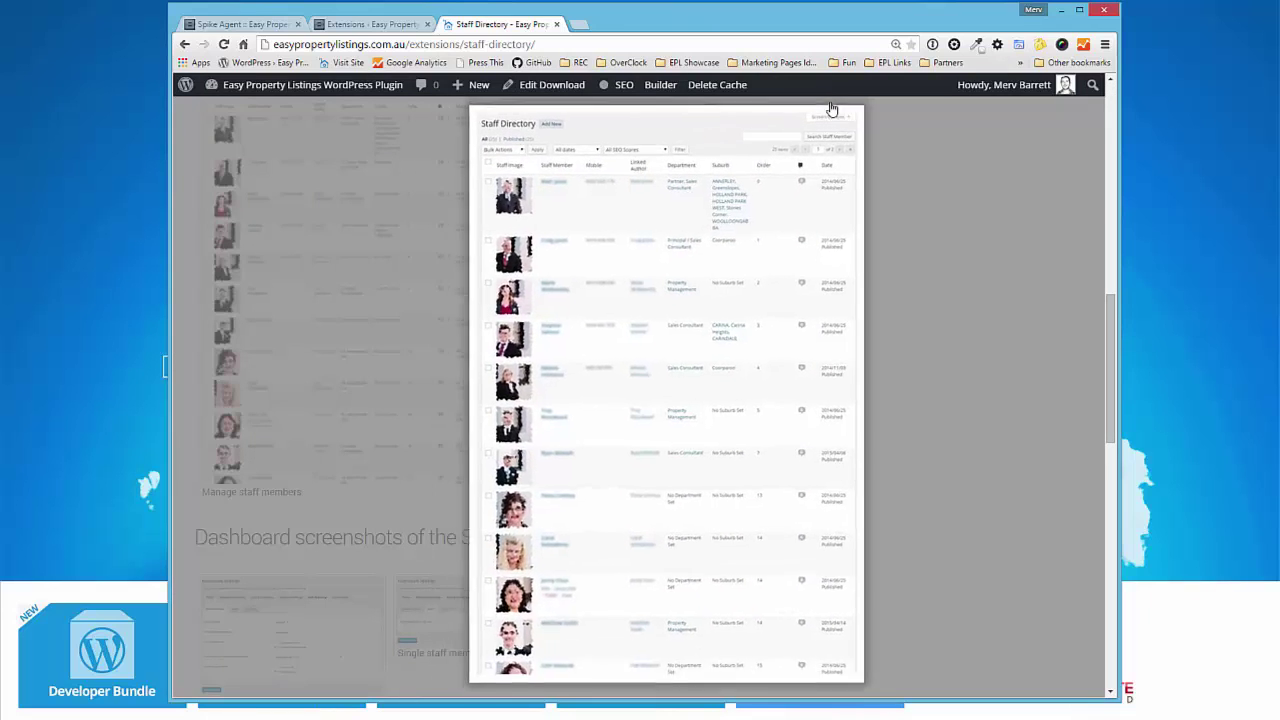
pyautogui.scroll(-4, 815, 366)
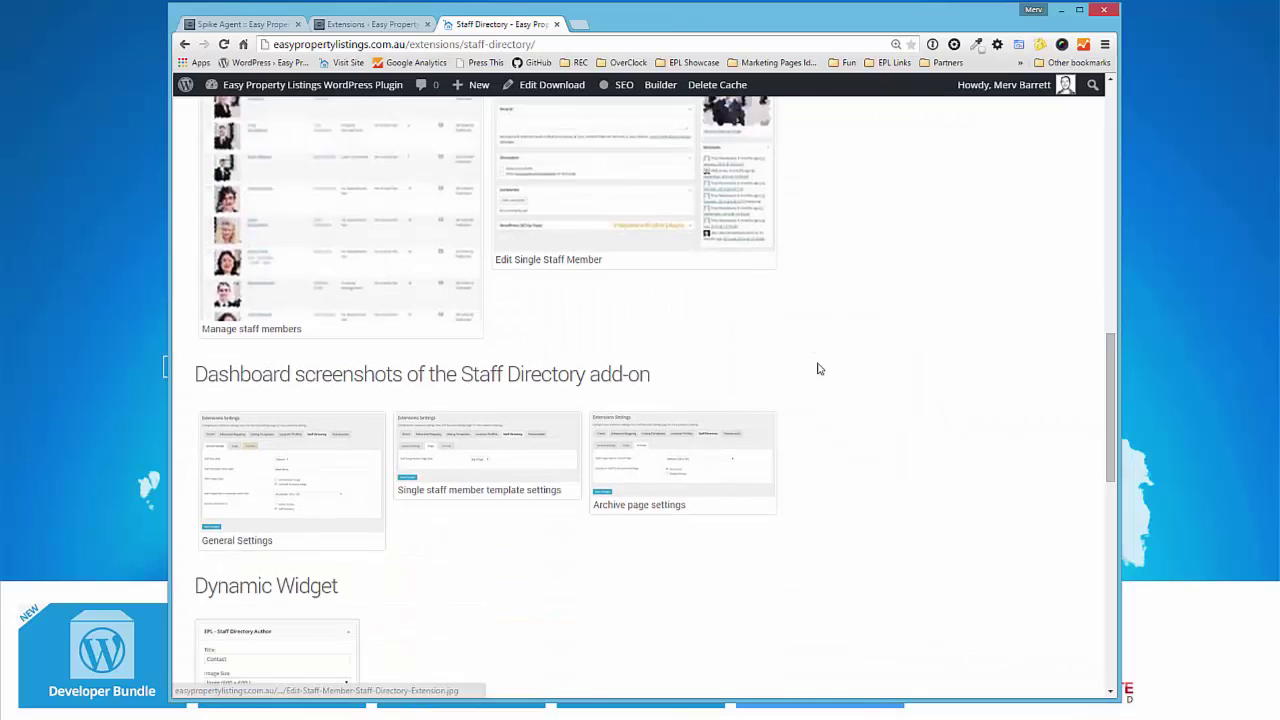
pyautogui.scroll(-5, 796, 405)
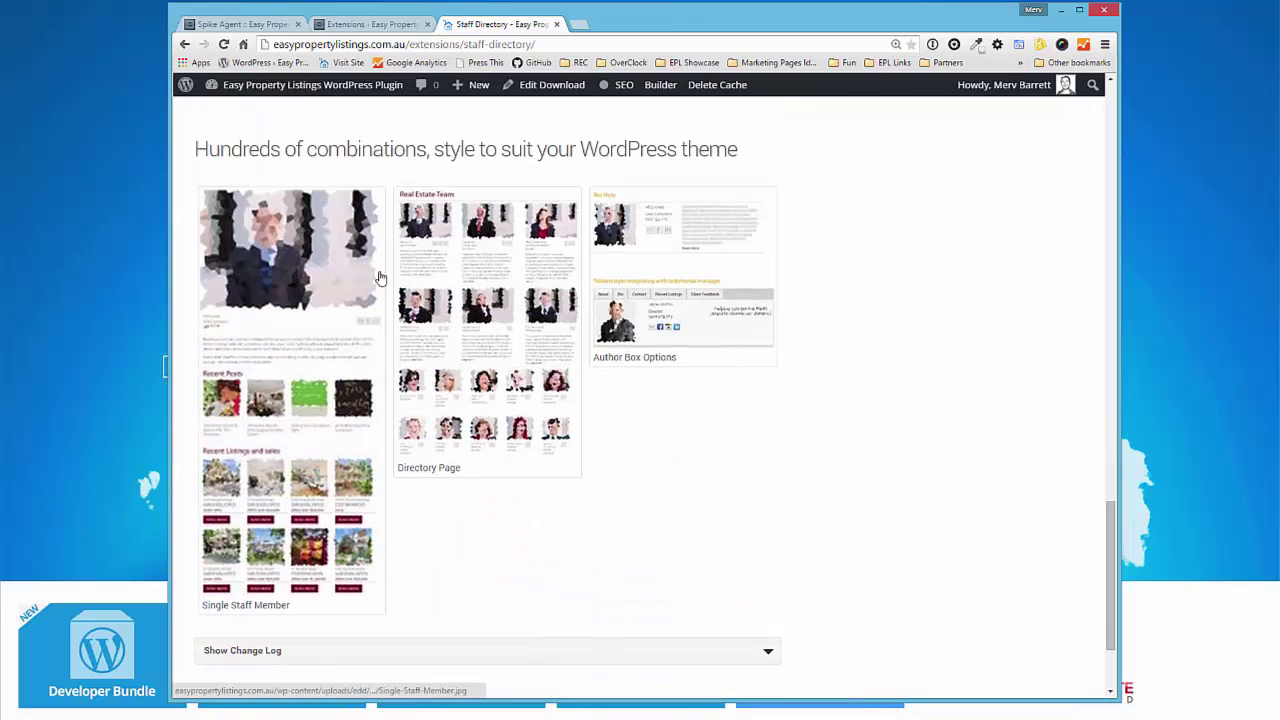
pyautogui.click(267, 440)
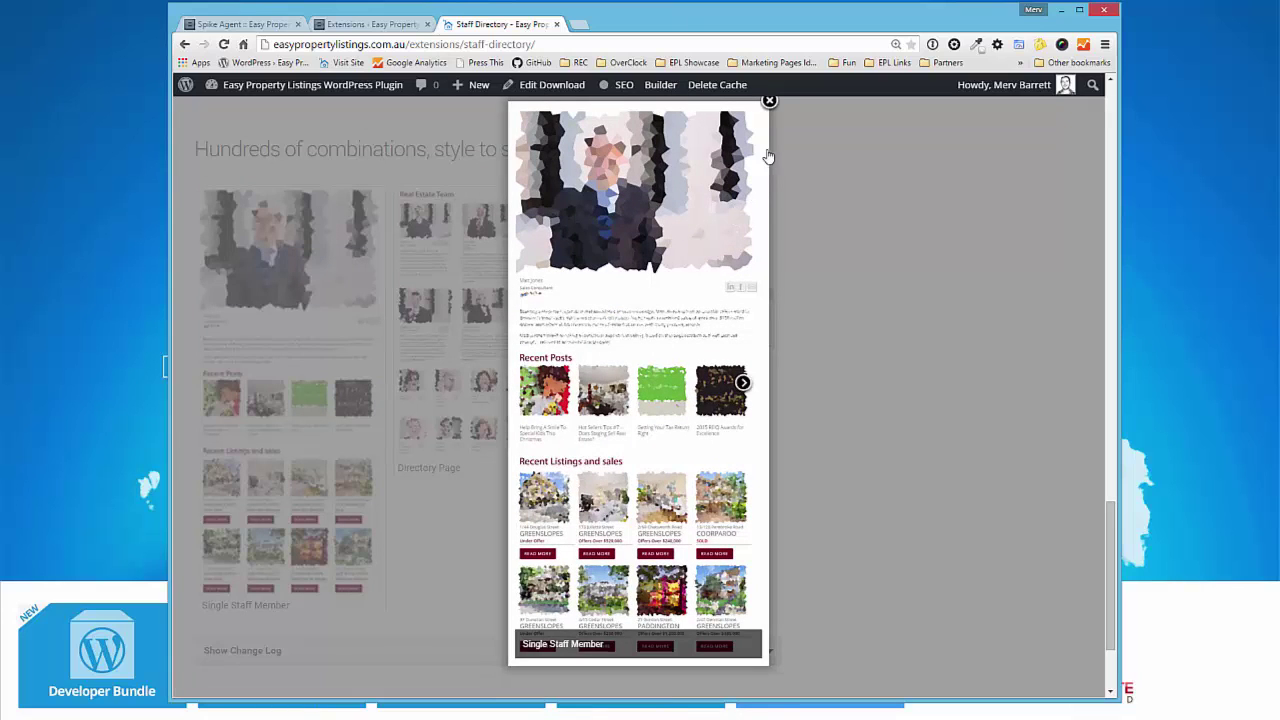
pyautogui.click(769, 103)
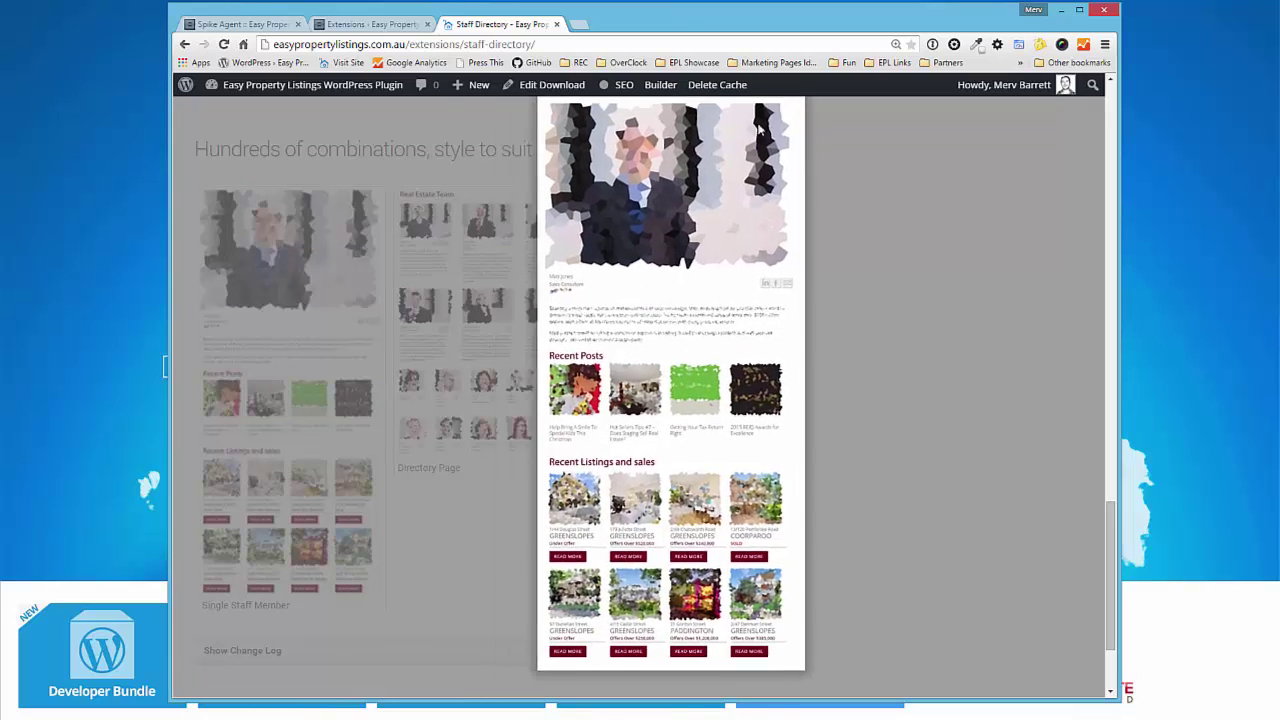
pyautogui.click(650, 327)
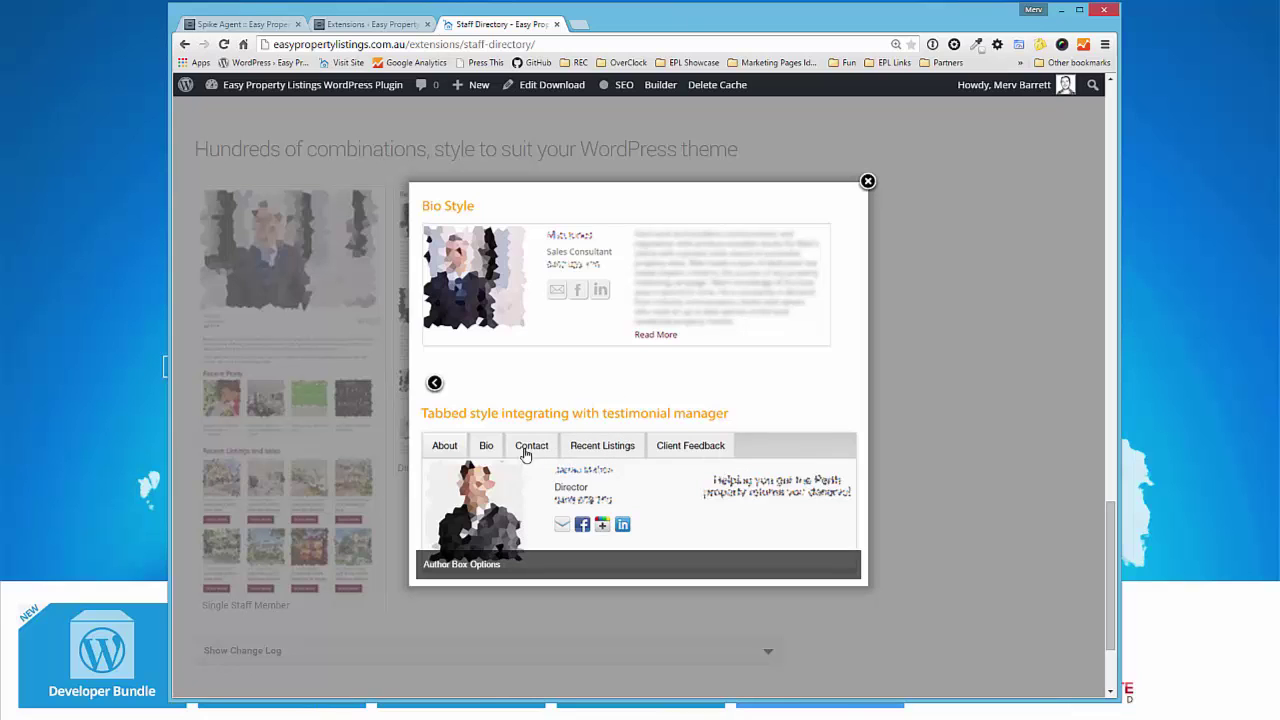
pyautogui.click(867, 182)
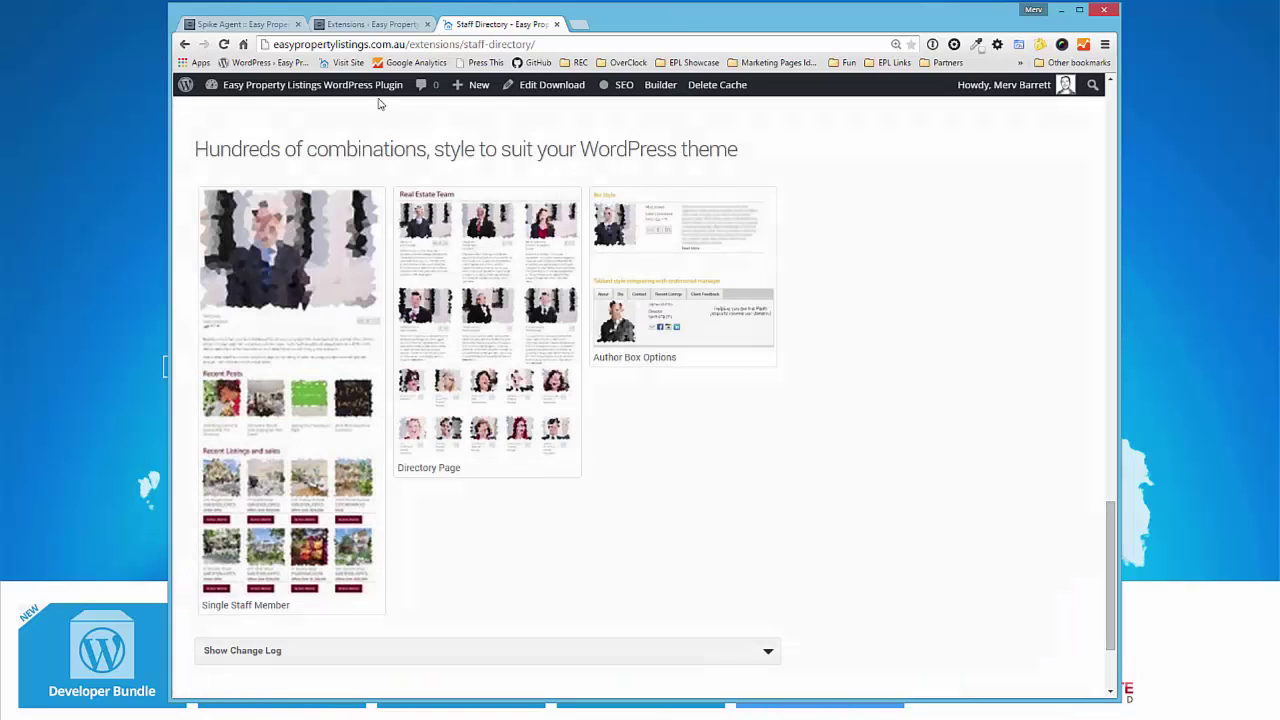
pyautogui.click(340, 22)
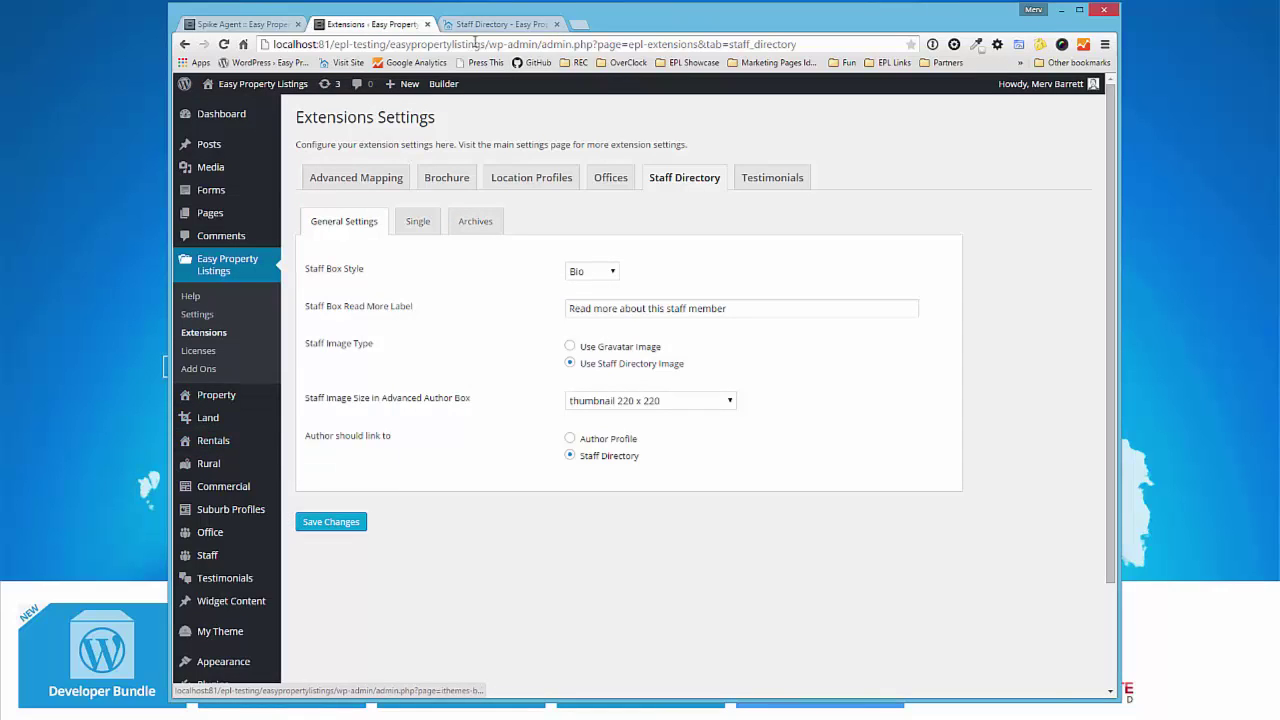
pyautogui.hotkey('ctrl', 'Tab')
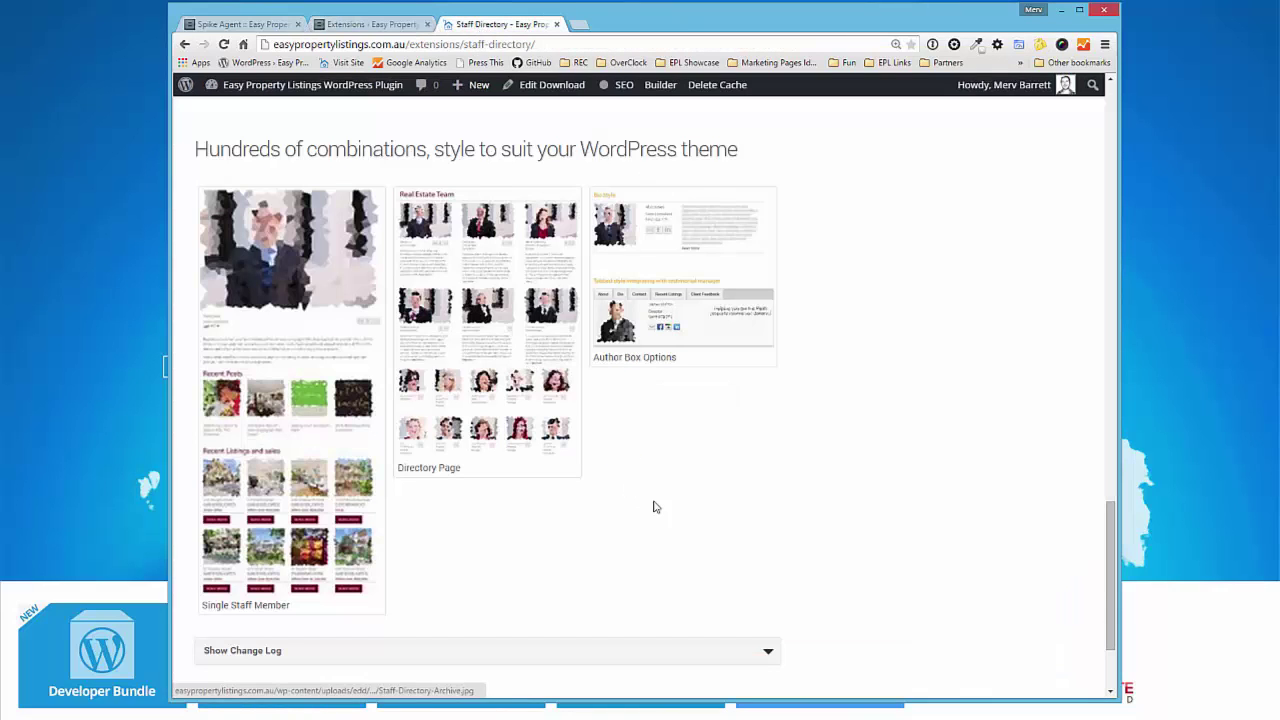